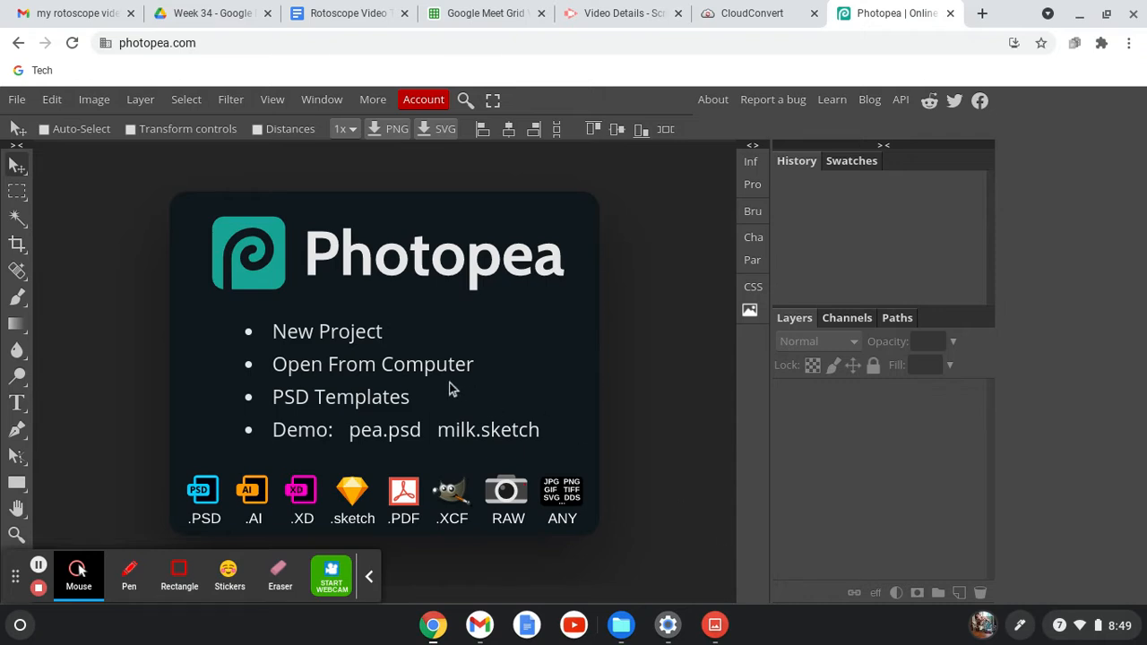
Step: Open Pour Coffee.gif from the MMA folder on the computer
left_click(361, 370)
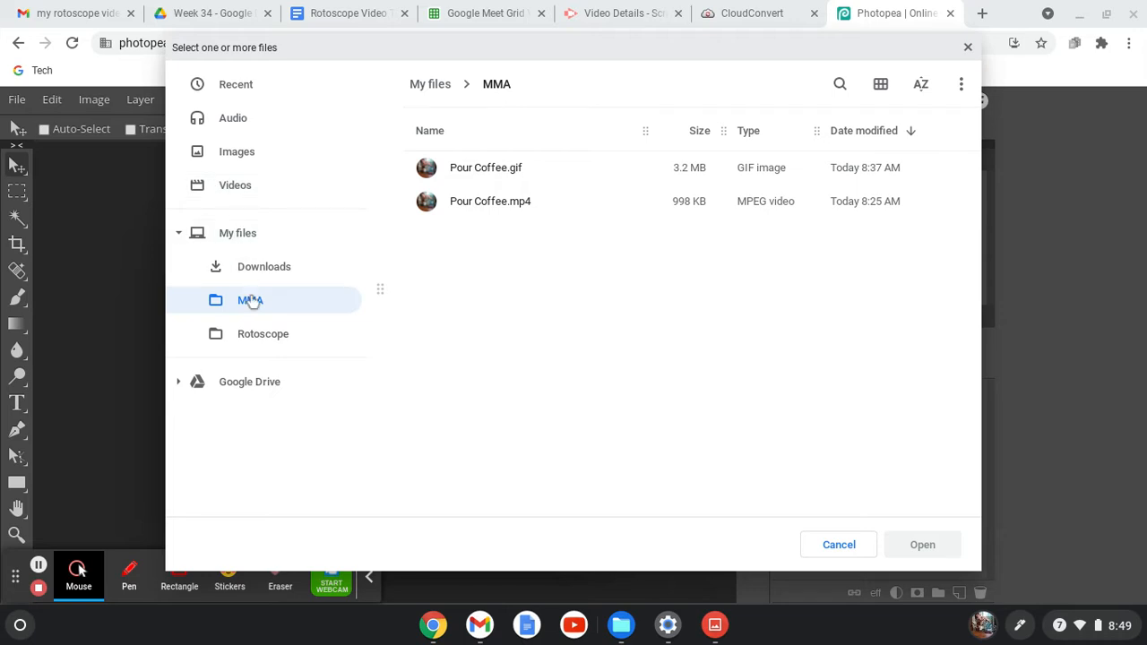
left_click(238, 236)
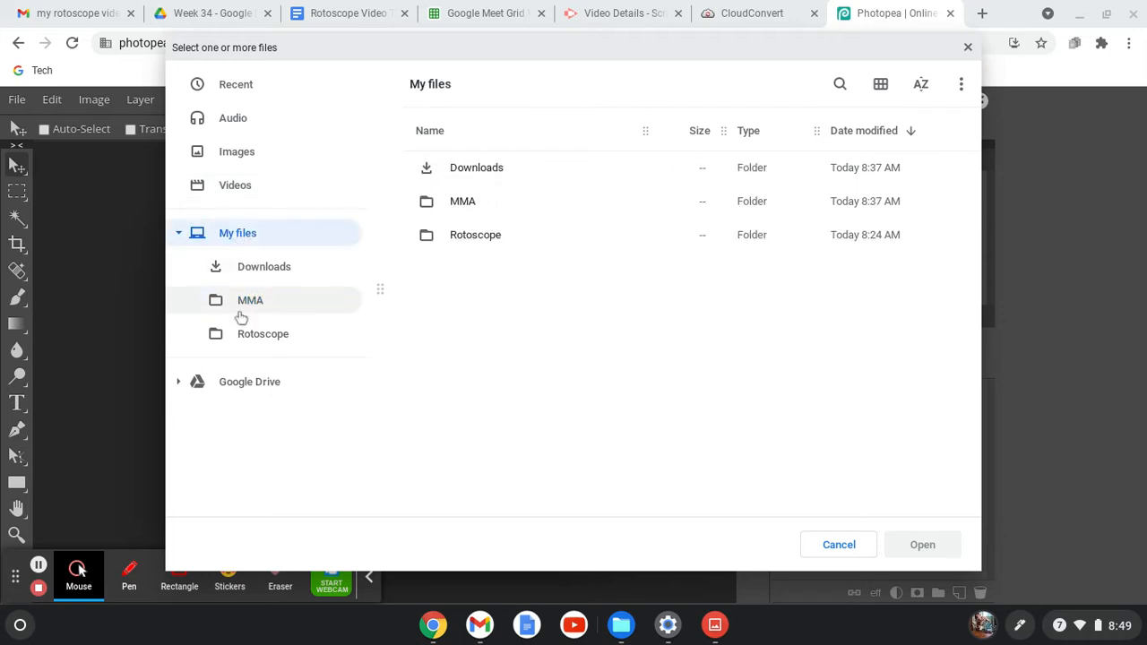
left_click(250, 303)
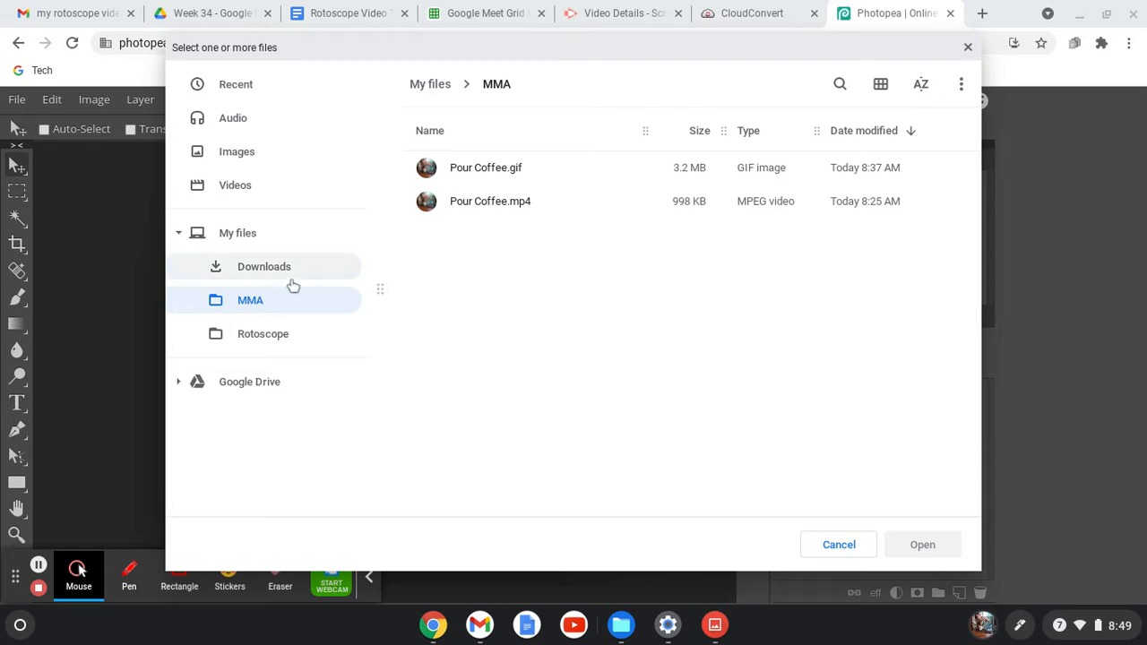
left_click(511, 174)
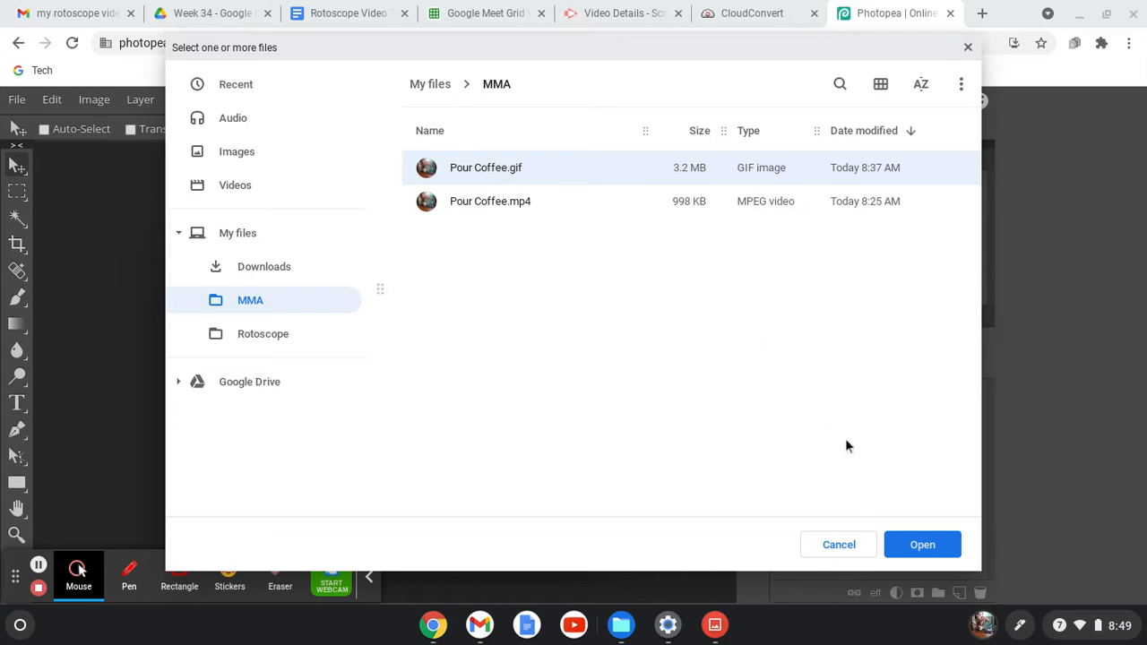
left_click(922, 545)
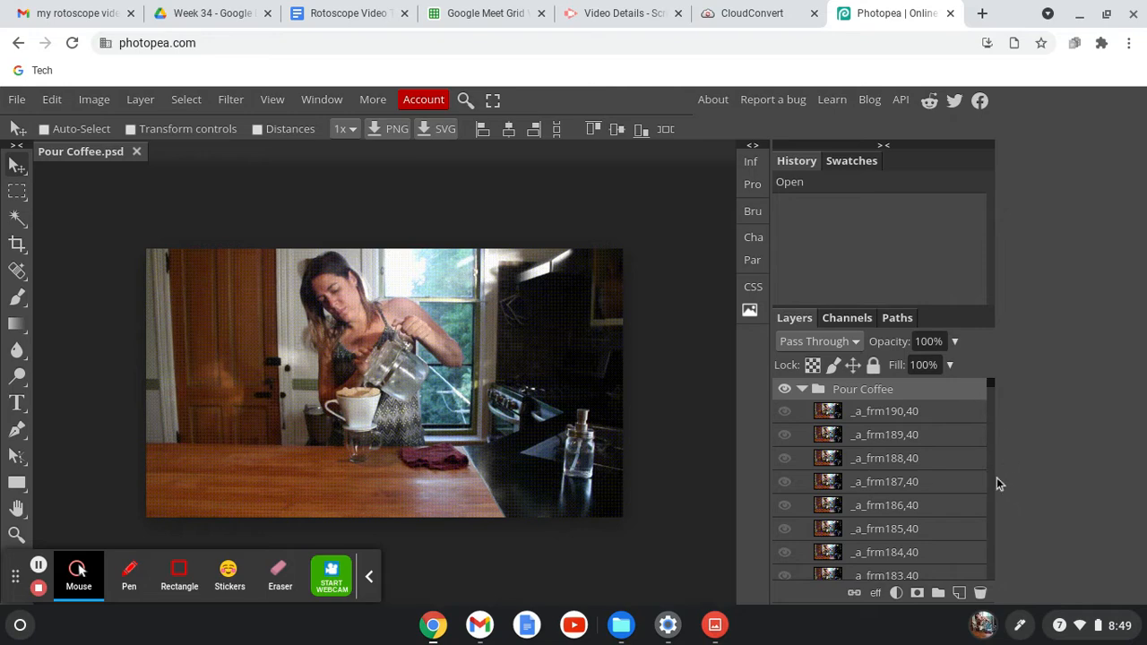
Step: Examine the Pour Coffee frame layers down to the lowest one, selecting frames 0 through 4 one after another
left_click(992, 390)
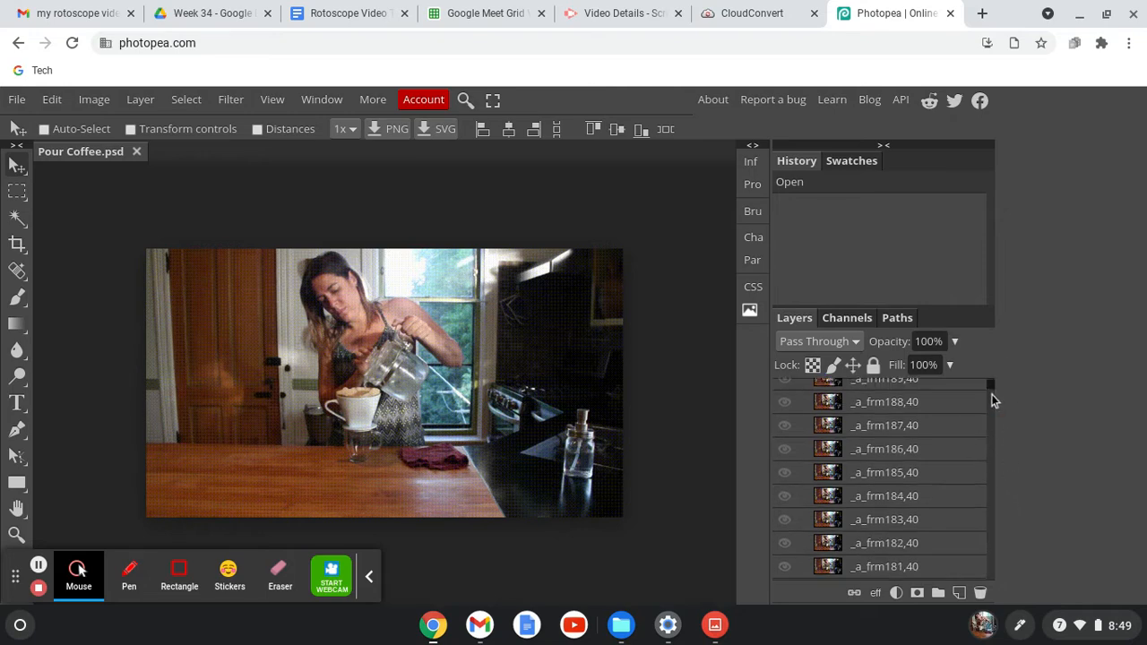
left_click(992, 399)
left_click_drag(992, 400, 997, 435)
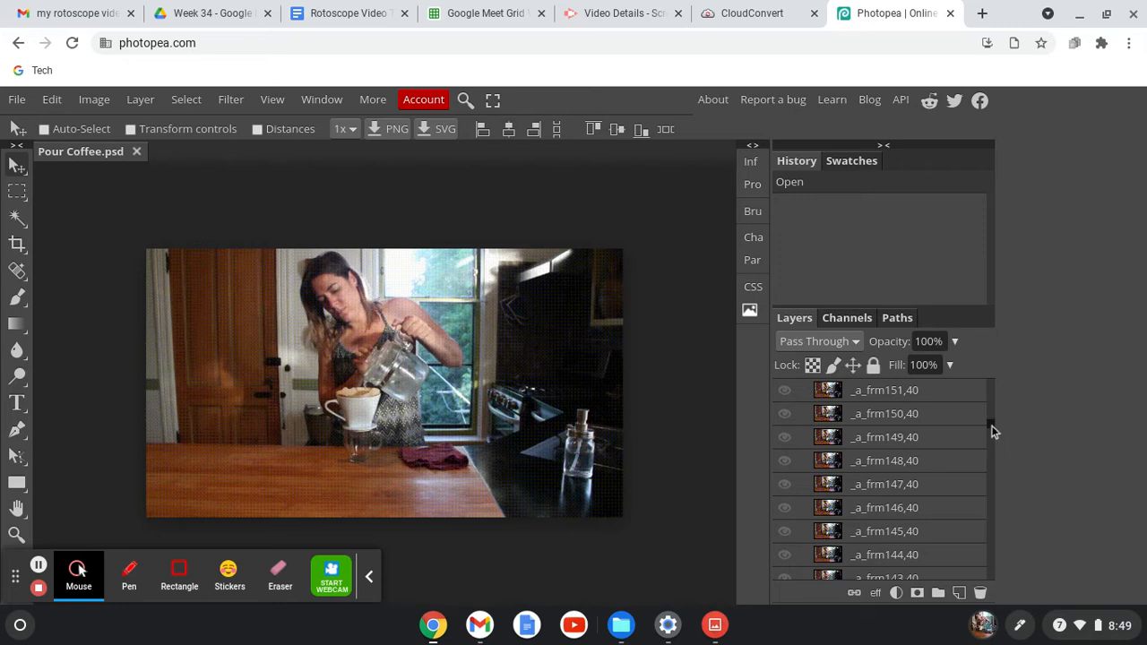
left_click(992, 435)
left_click_drag(992, 439, 993, 590)
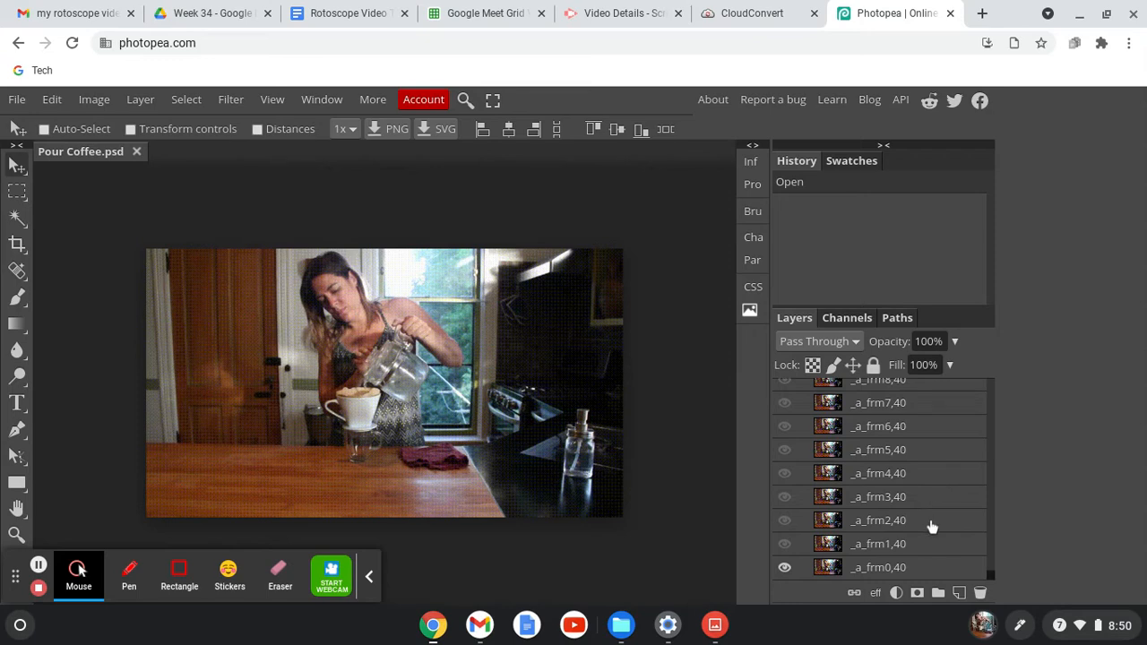
left_click(929, 573)
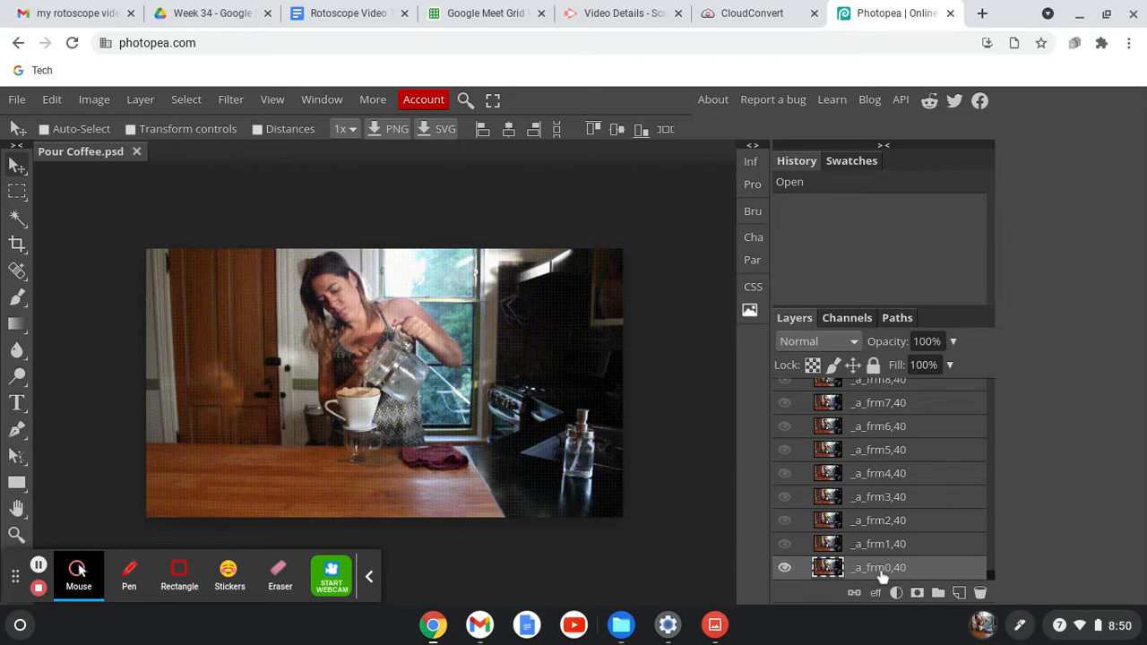
left_click(932, 569)
left_click(929, 544)
left_click(884, 522)
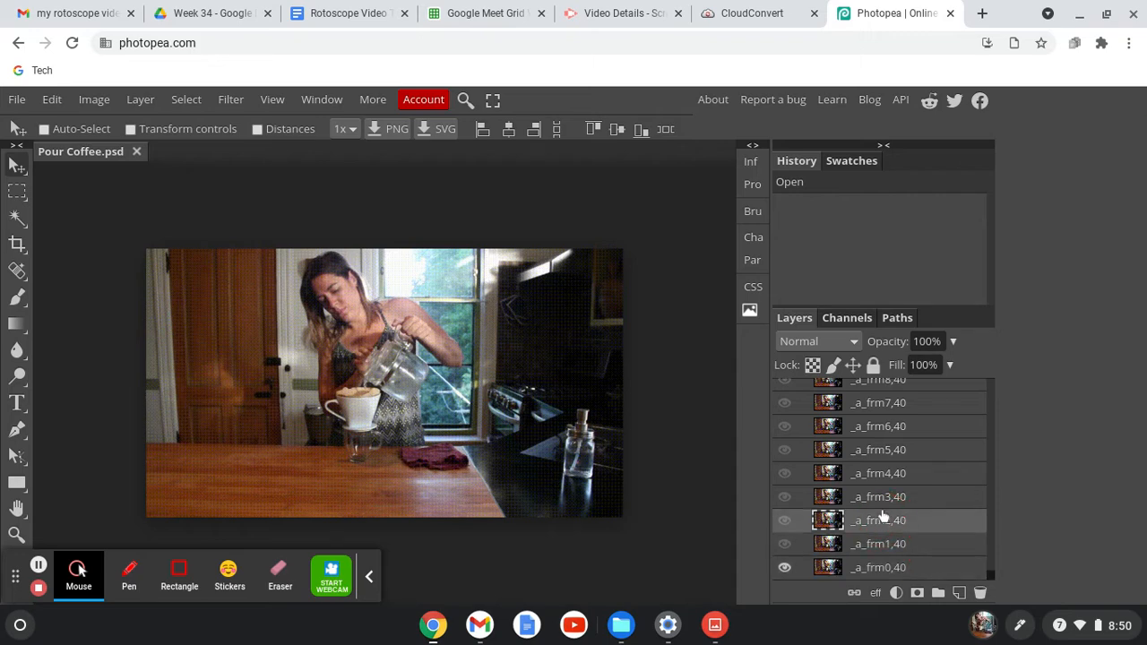
left_click(881, 497)
left_click(879, 473)
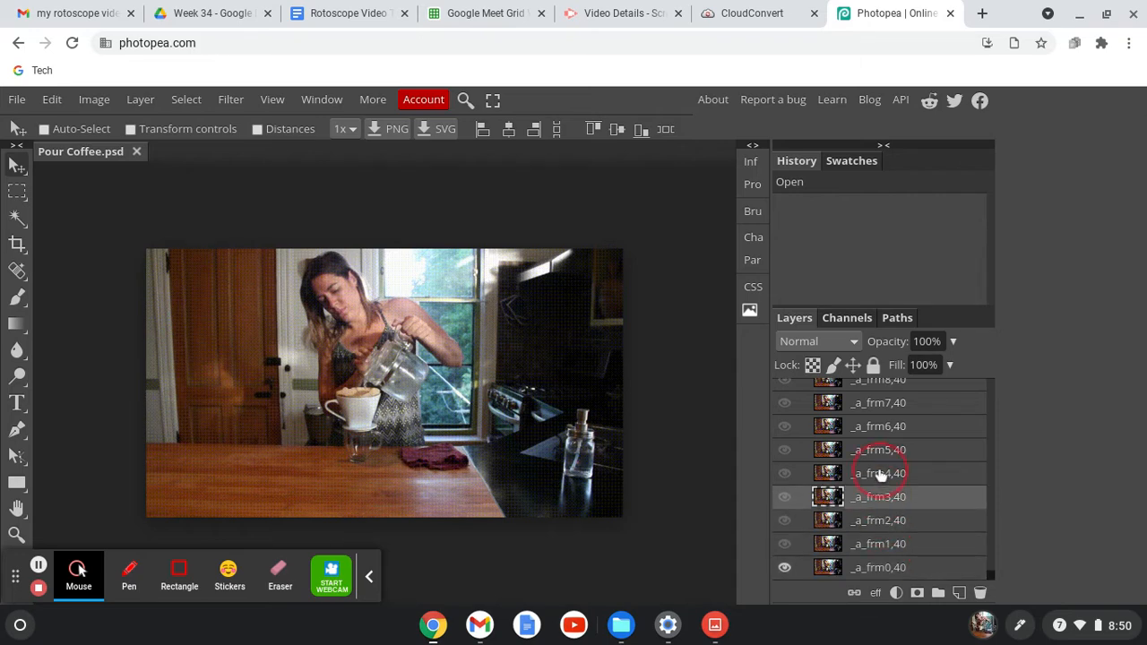
Step: Review the full frame stack again, from layer _a_frm190,40 at its upper end down to _a_frm0,40
left_click_drag(993, 575, 991, 380)
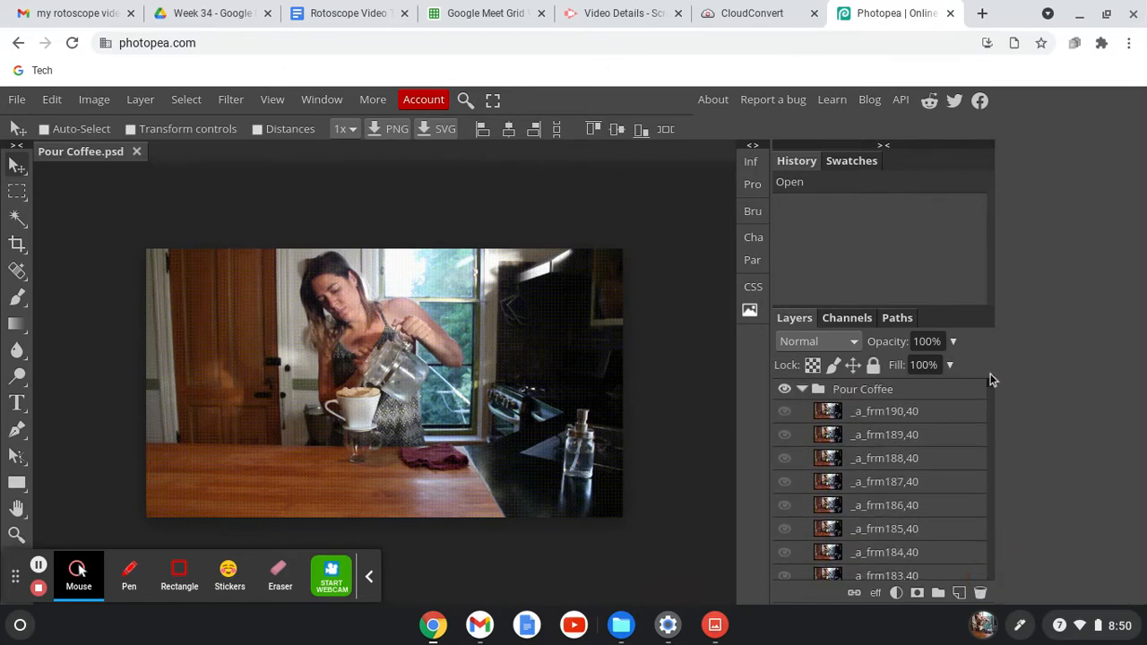
left_click(951, 417)
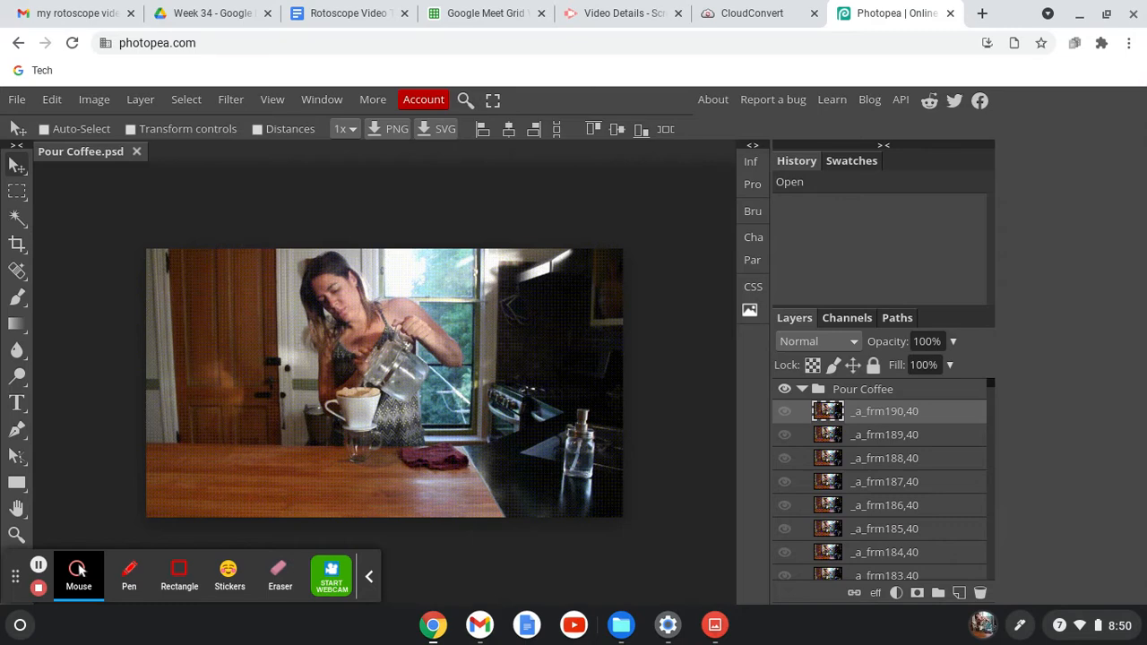
left_click(993, 392)
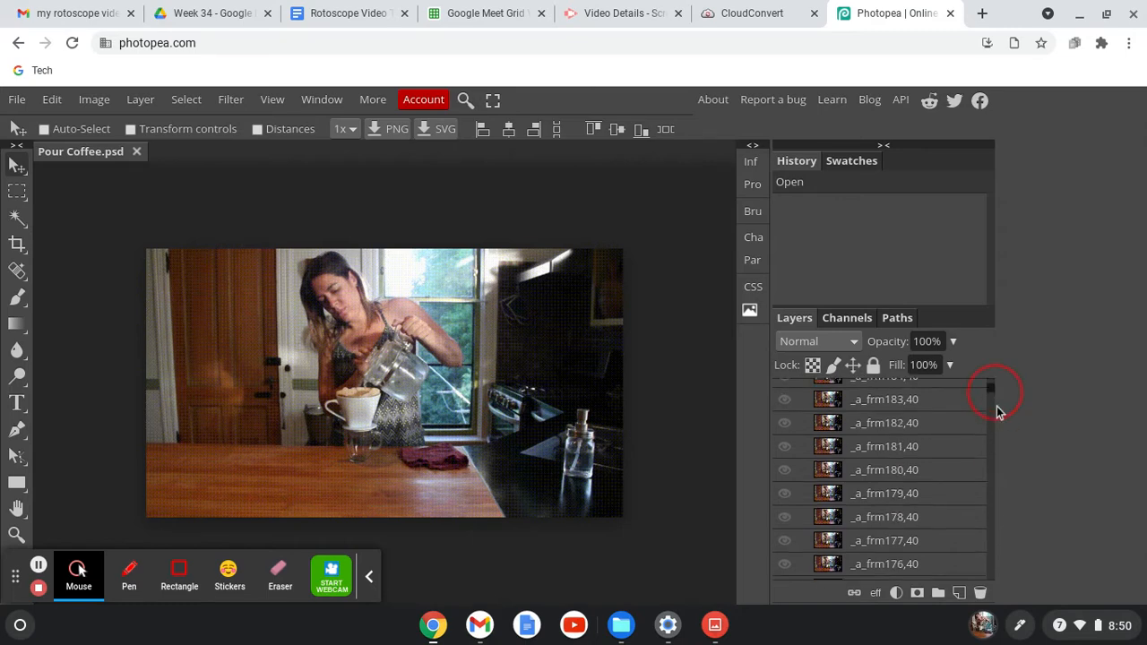
scroll(990, 528, "down", 15)
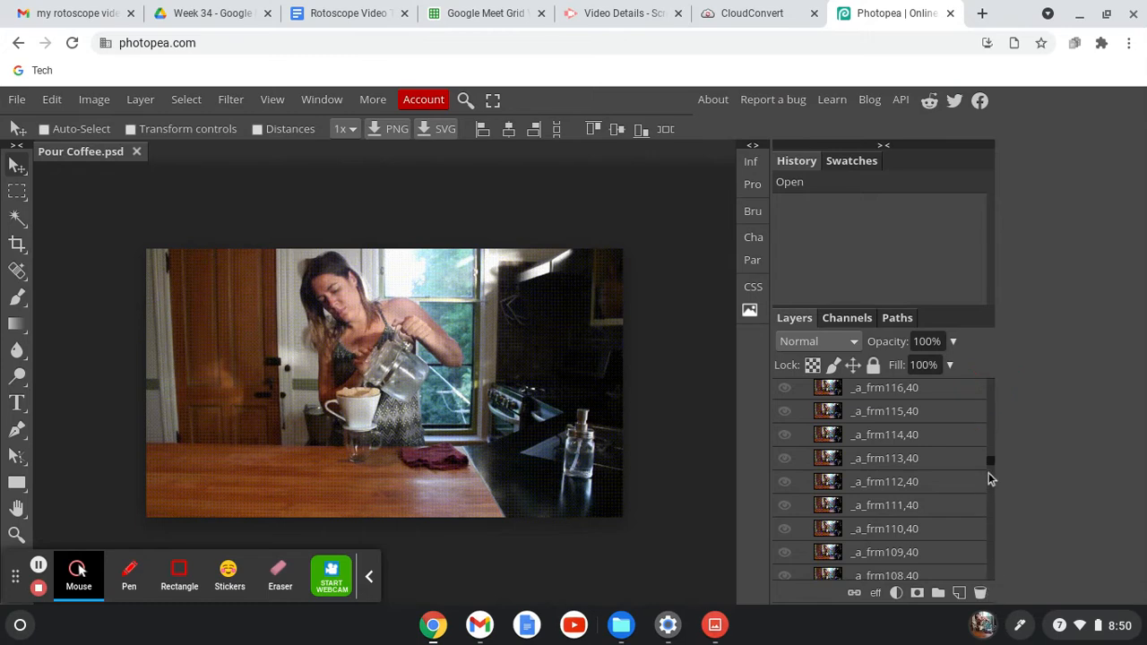
left_click_drag(993, 463, 1002, 575)
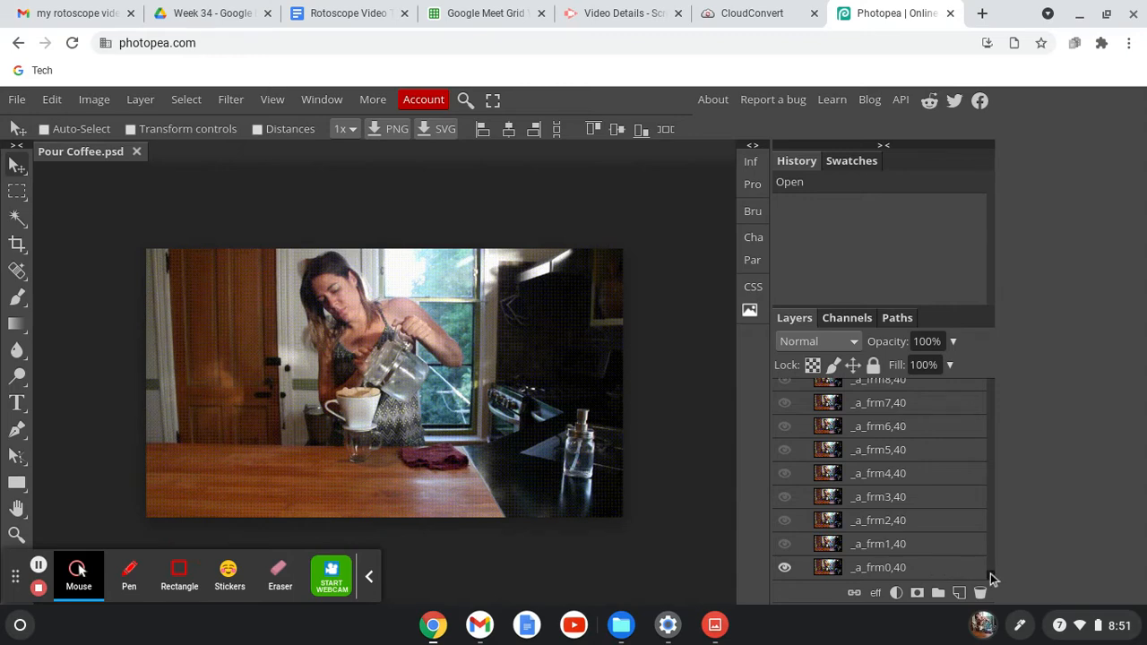
left_click_drag(988, 578, 987, 532)
scroll(975, 402, "down", 3)
scroll(958, 420, "up", 4)
scroll(959, 420, "up", 15)
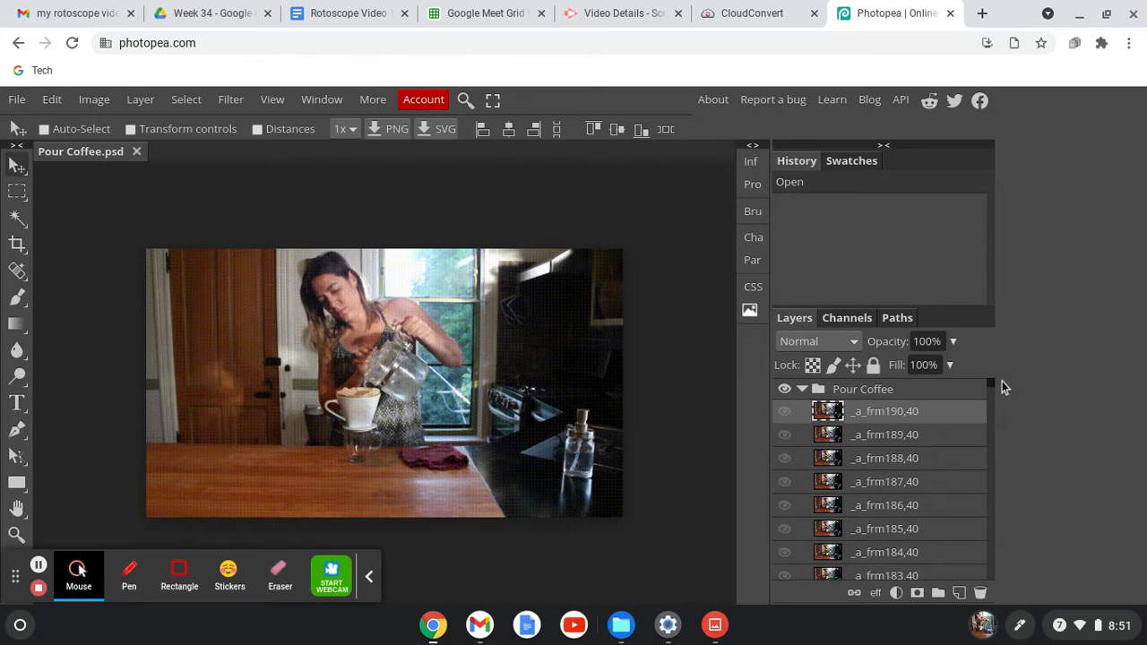
left_click_drag(992, 389, 995, 444)
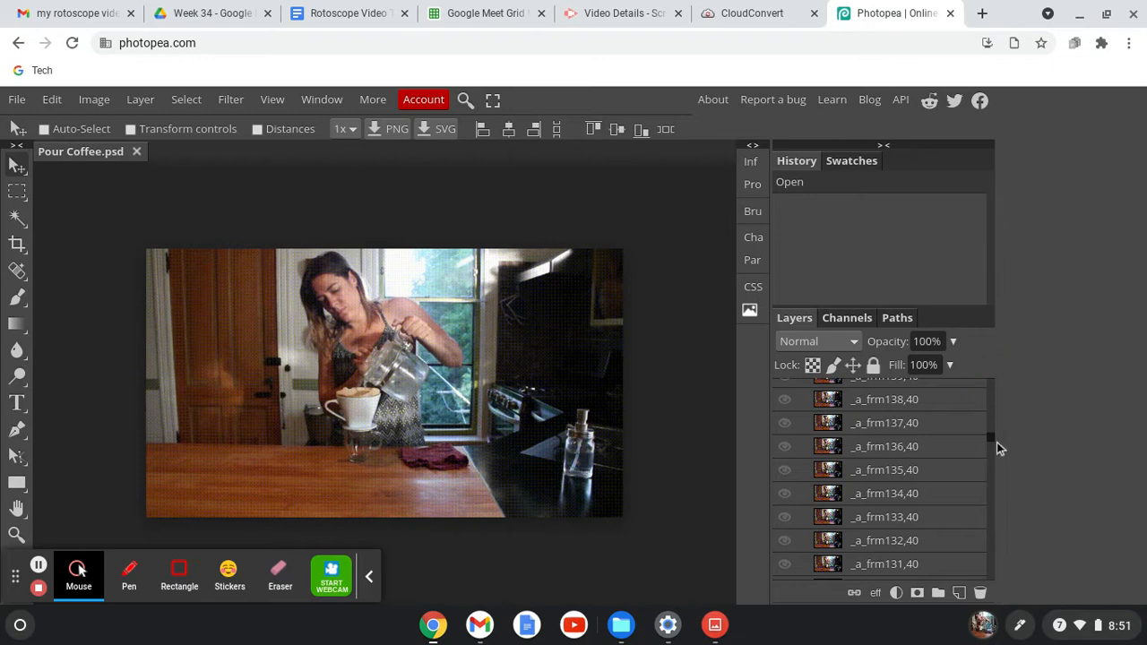
left_click_drag(996, 441, 1004, 594)
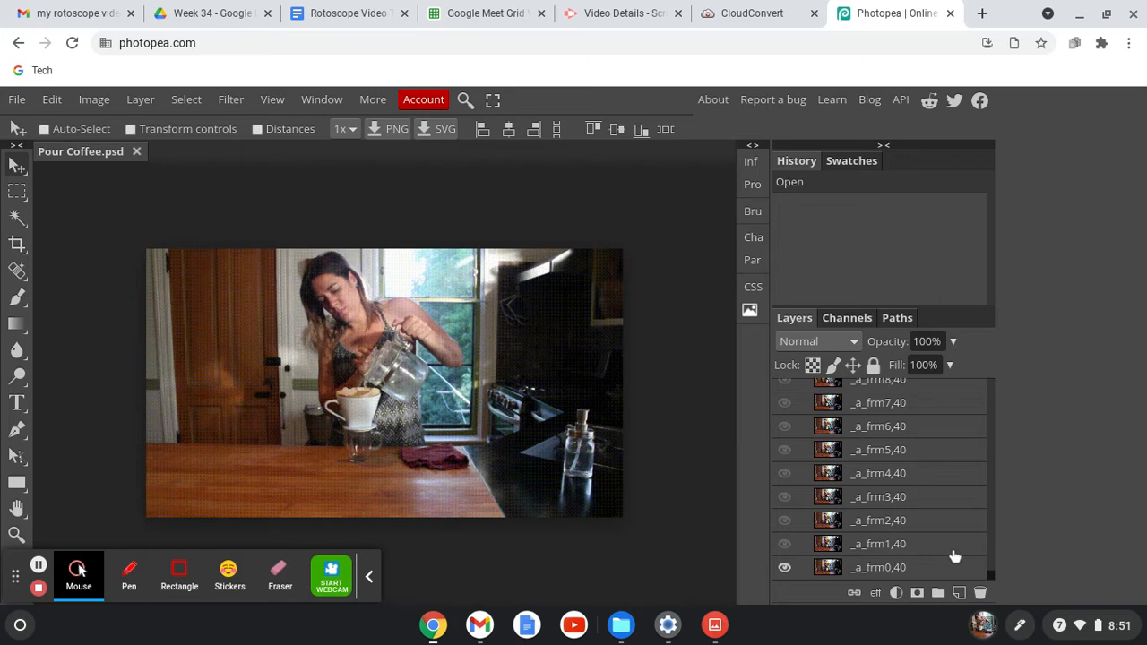
Step: Delete the frame layers _a_frm1,40 through _a_frm6,40 one by one, keeping _a_frm0,40
left_click(924, 569)
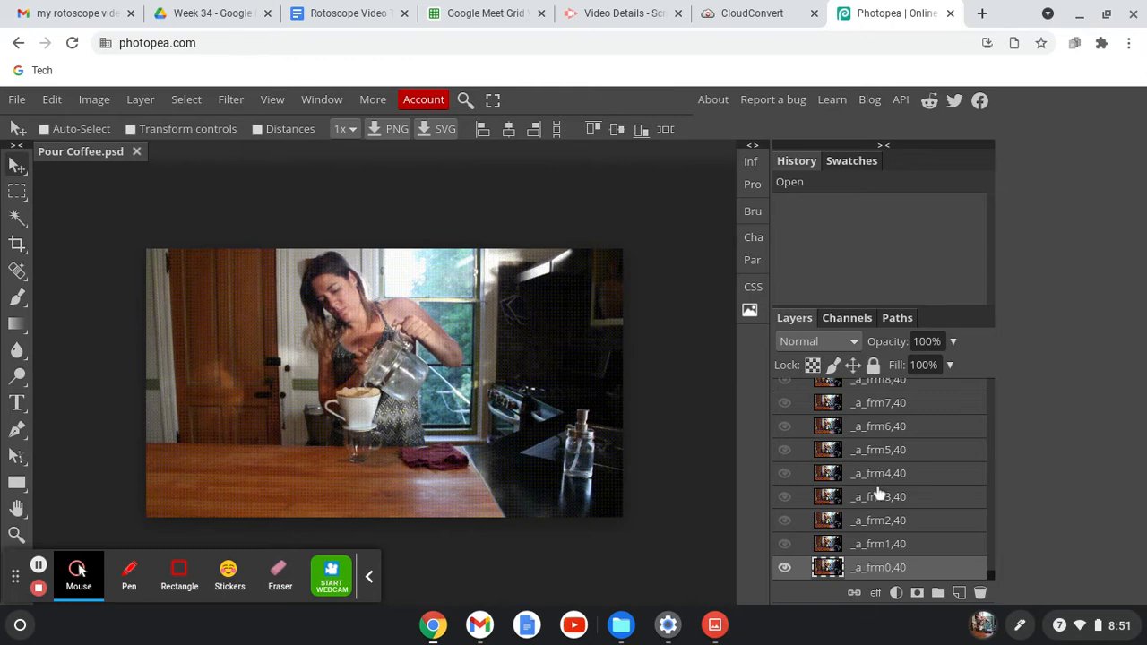
left_click(887, 549)
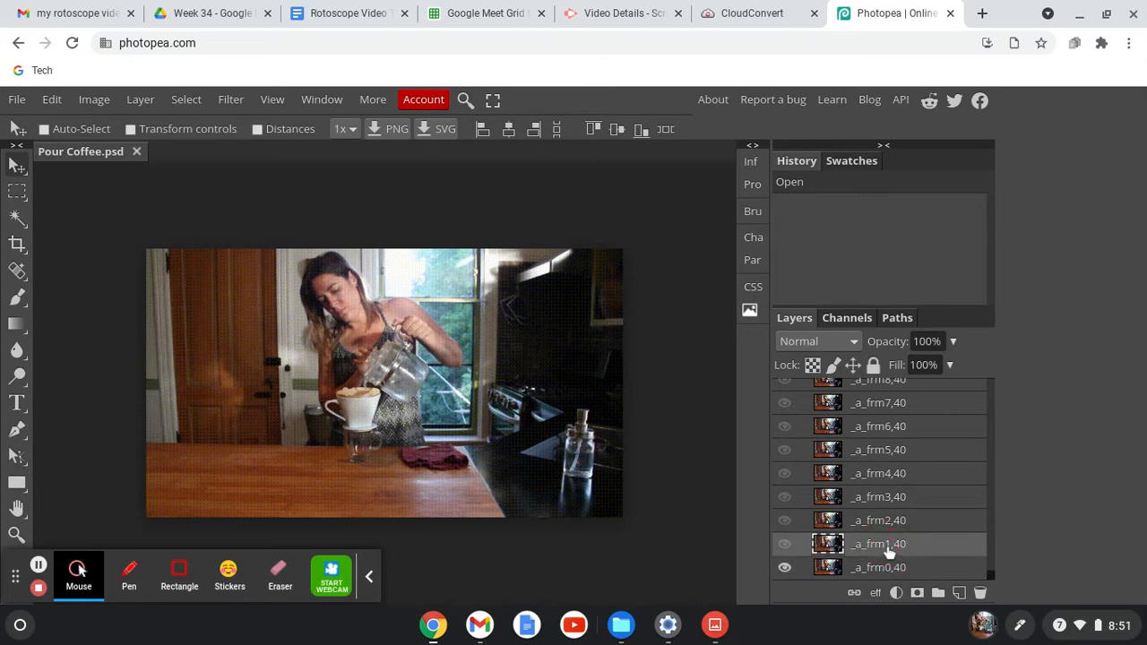
left_click(980, 594)
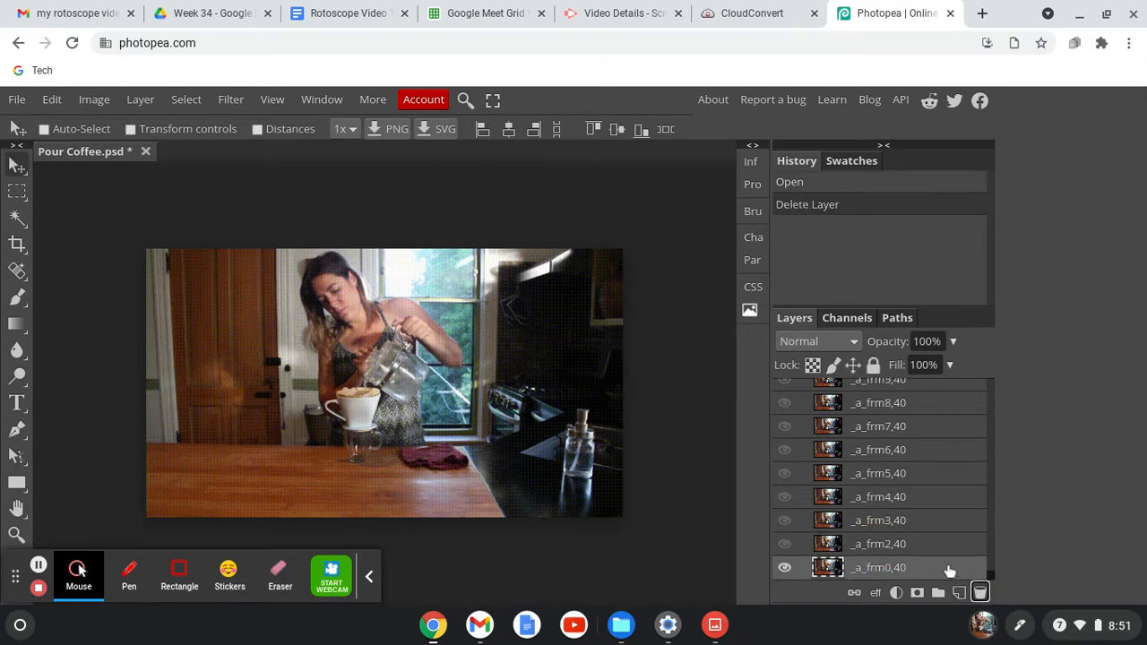
left_click(922, 548)
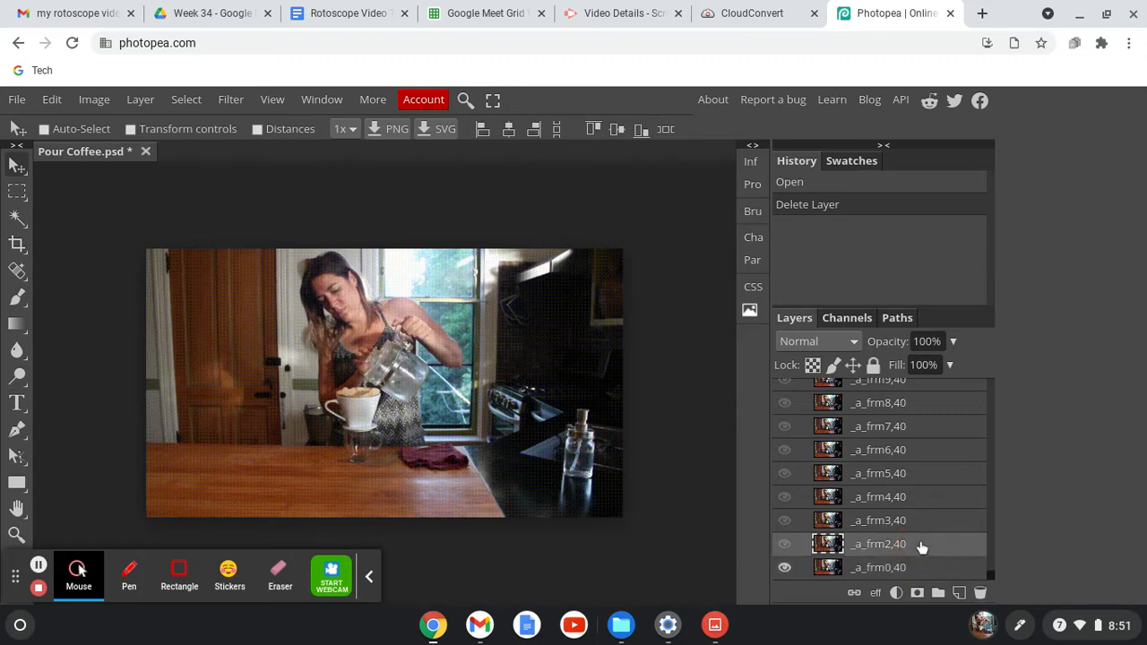
left_click(980, 594)
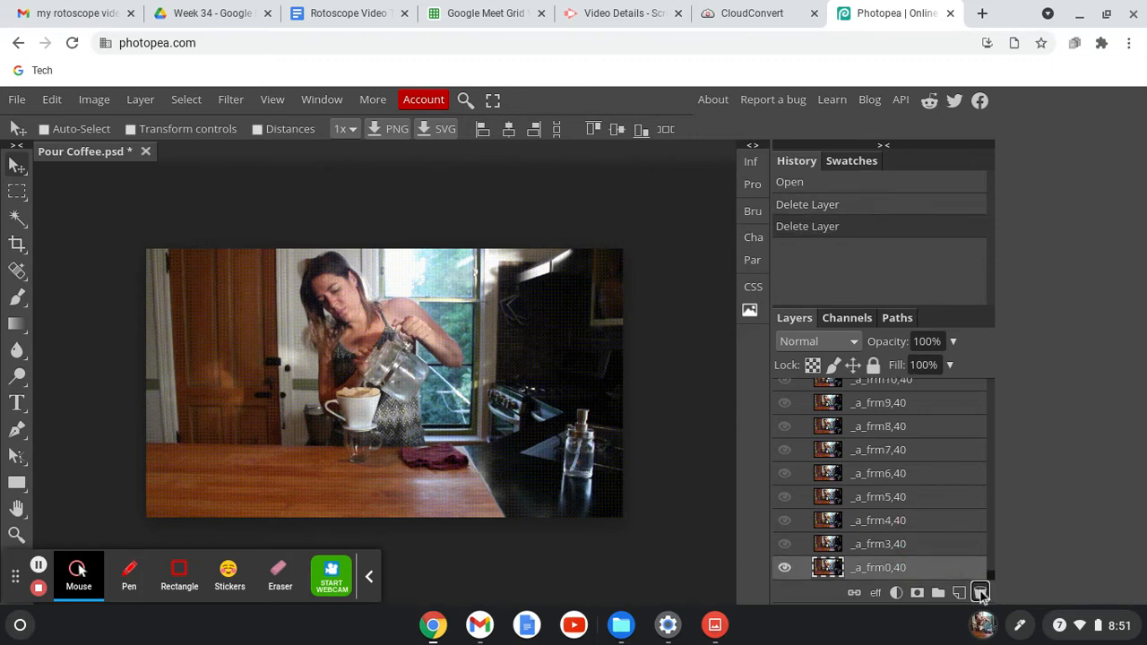
left_click(933, 548)
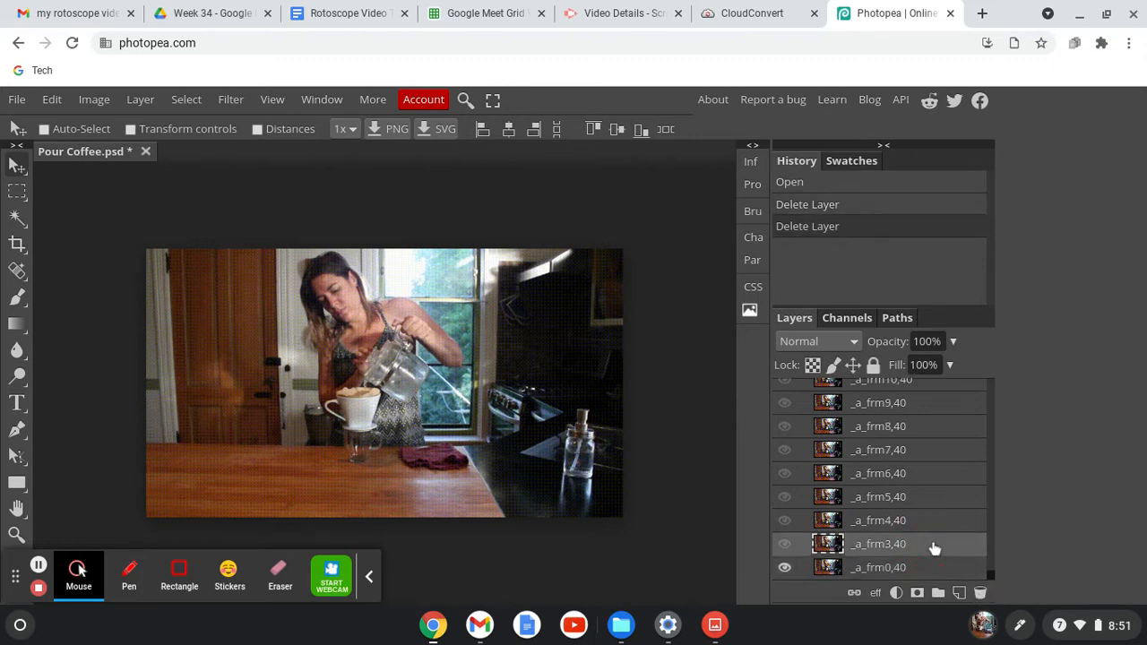
left_click(980, 594)
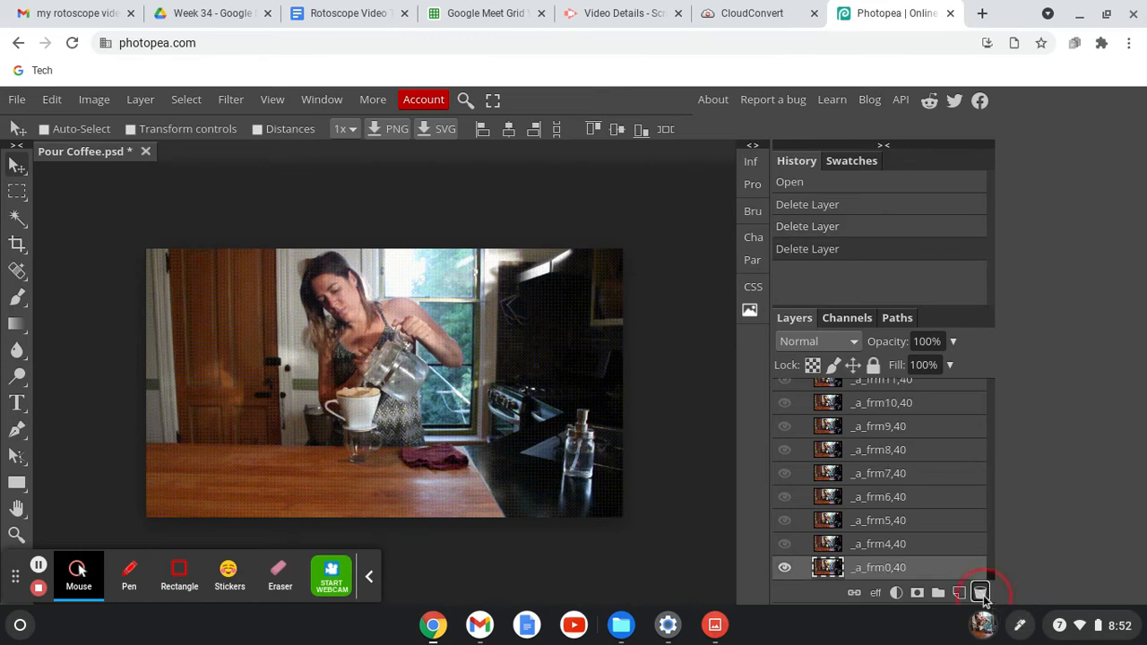
left_click(905, 544)
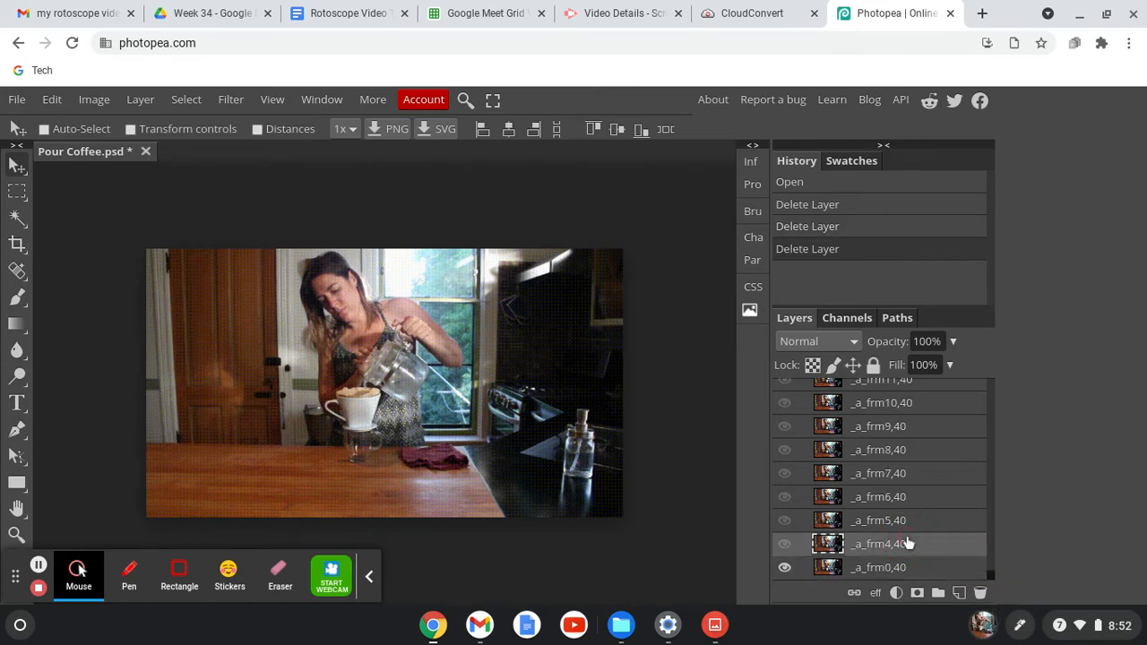
left_click(980, 595)
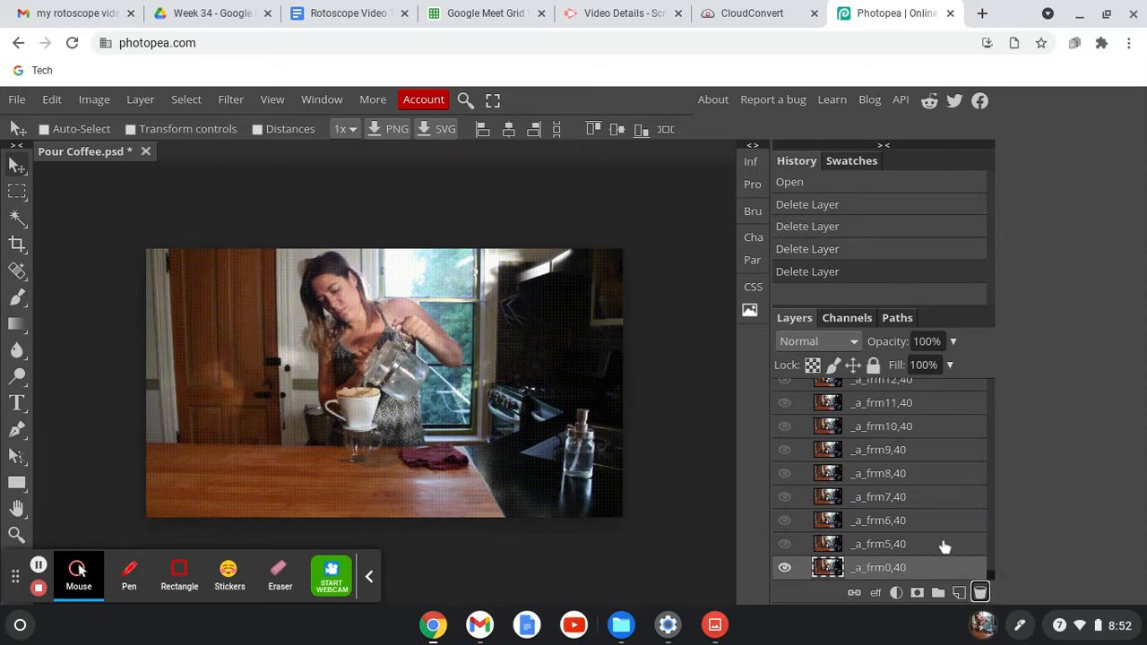
left_click(940, 545)
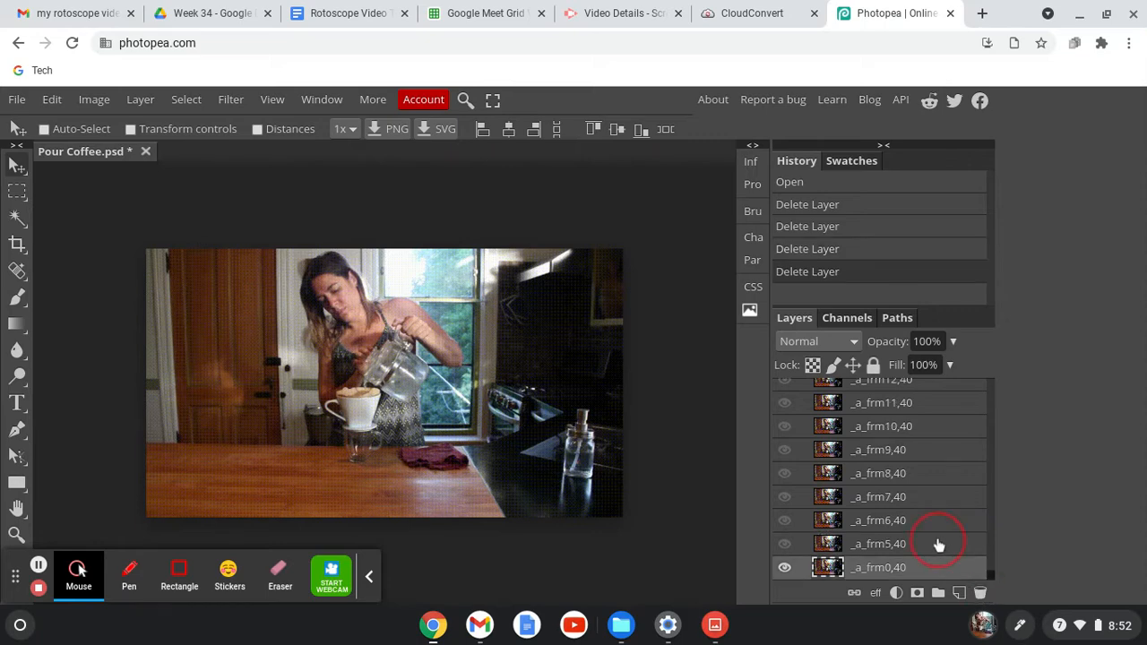
left_click(980, 594)
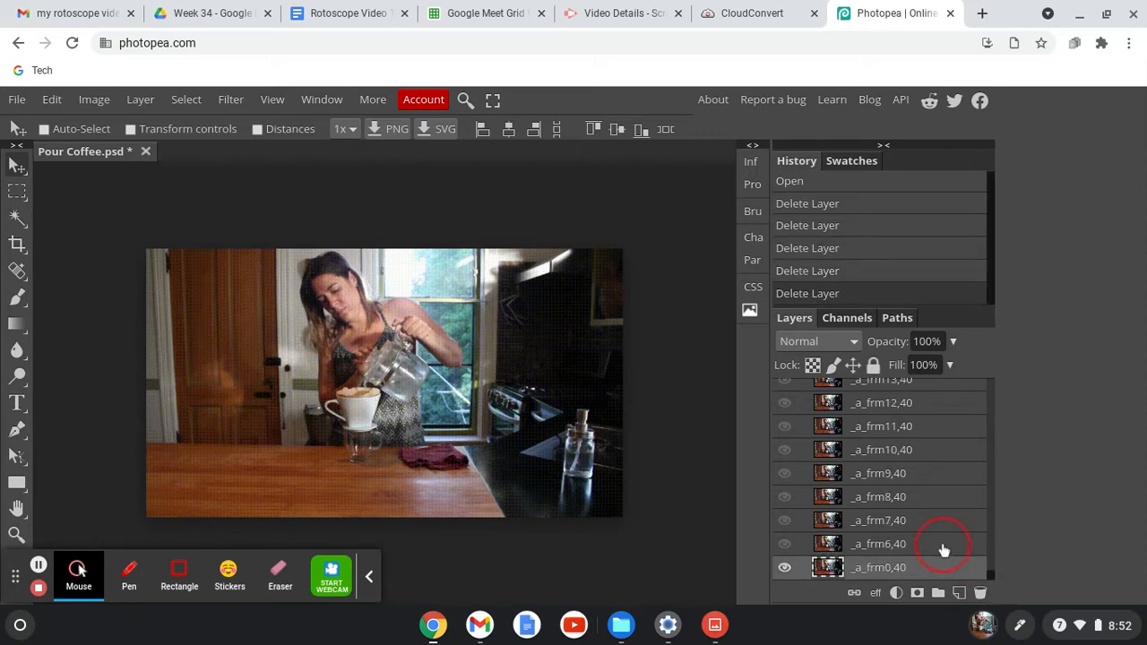
left_click(941, 546)
left_click(979, 593)
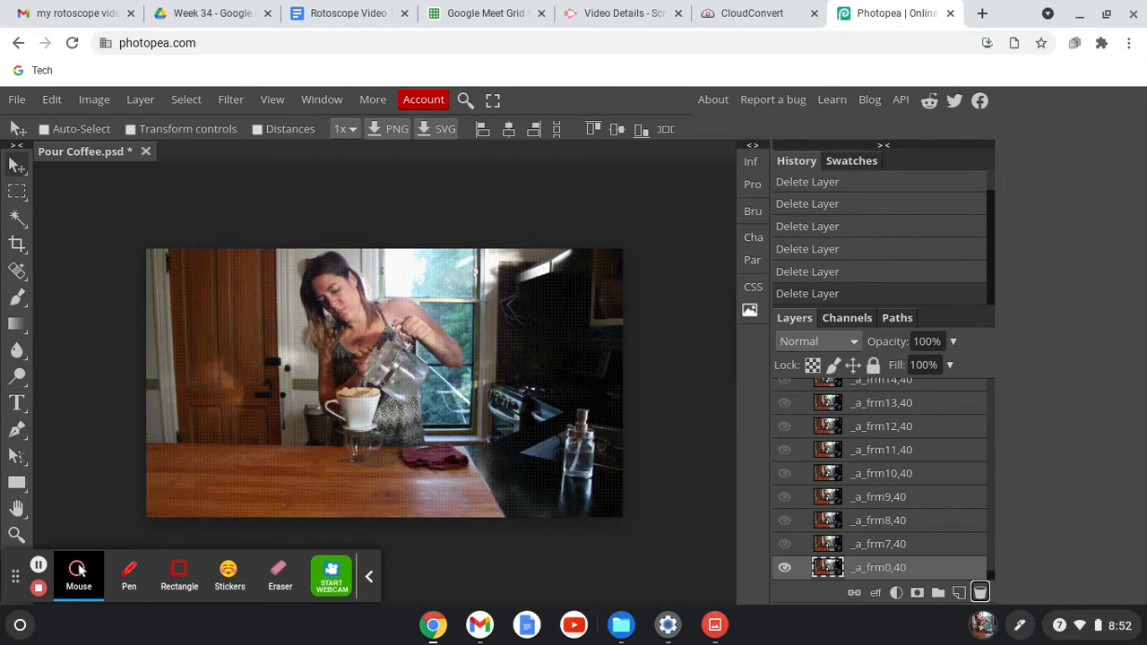
Step: Preview the frame layers _a_frm7,40 through _a_frm10,40 by making them visible one after another
left_click(783, 545)
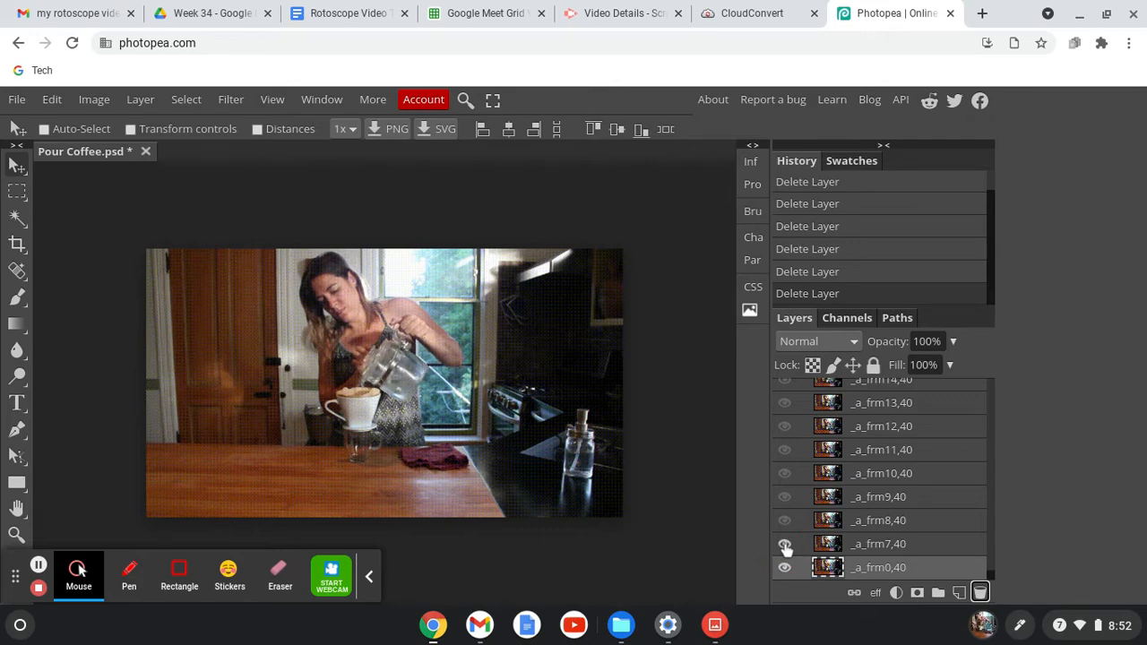
left_click(784, 521)
left_click(785, 498)
left_click(785, 475)
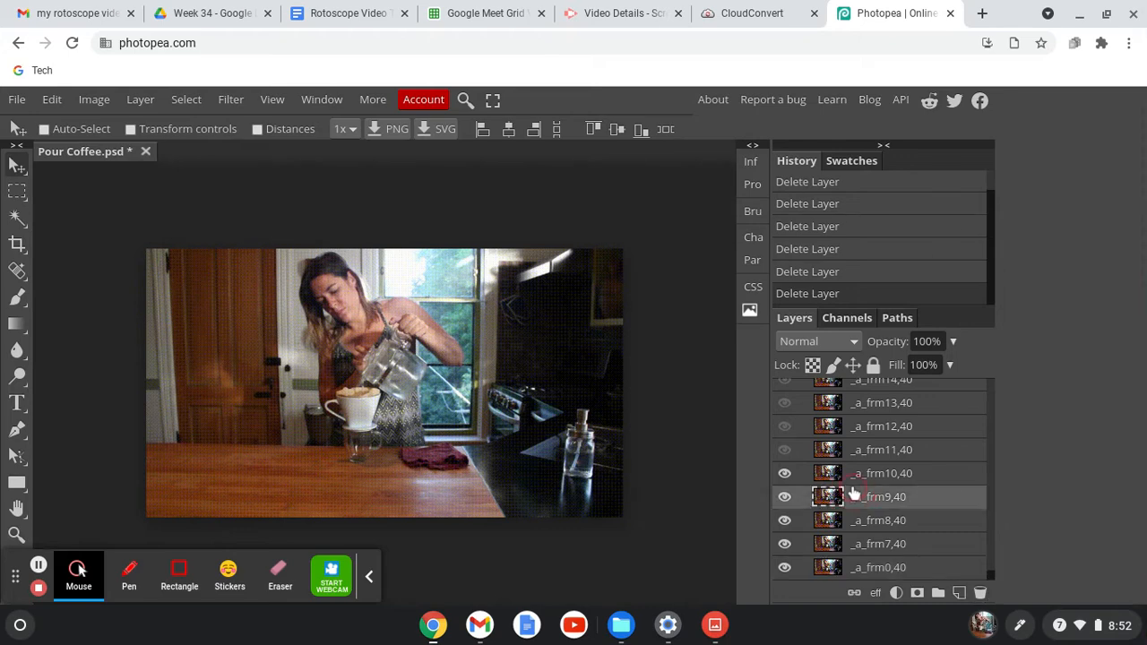
Step: Compare the pouring motion further up the stack by making frame layers _a_frm24,40, _a_frm54,40, _a_frm63,40 and _a_frm81,40 visible
scroll(854, 492, "up", 3)
scroll(854, 492, "up", 1)
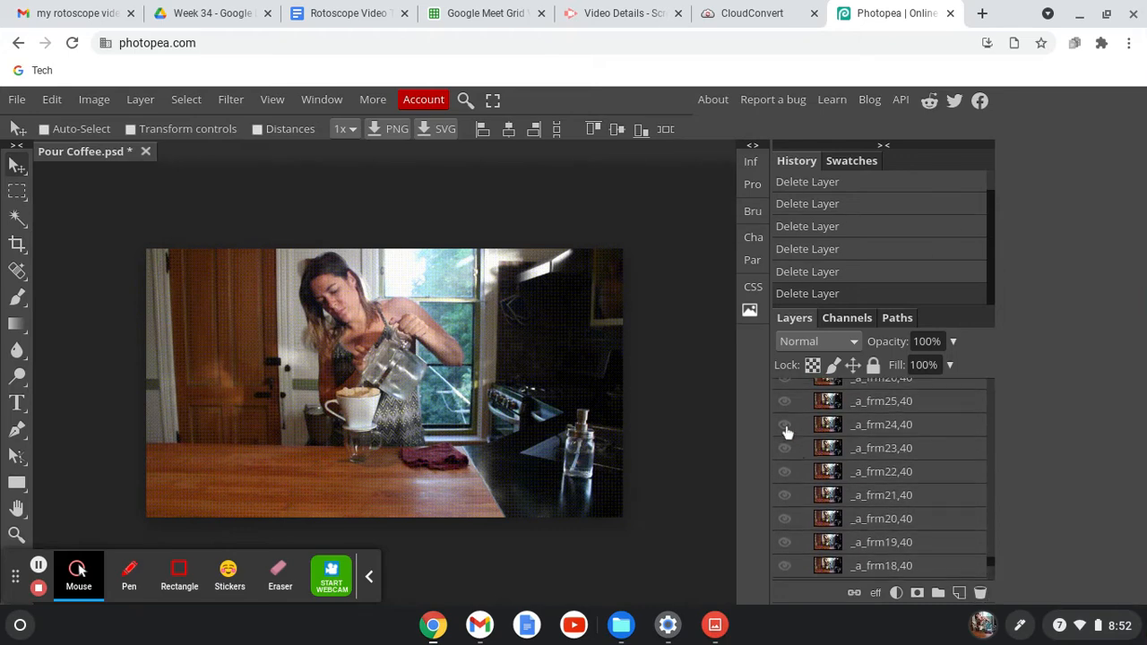
left_click(785, 427)
scroll(819, 436, "up", 3)
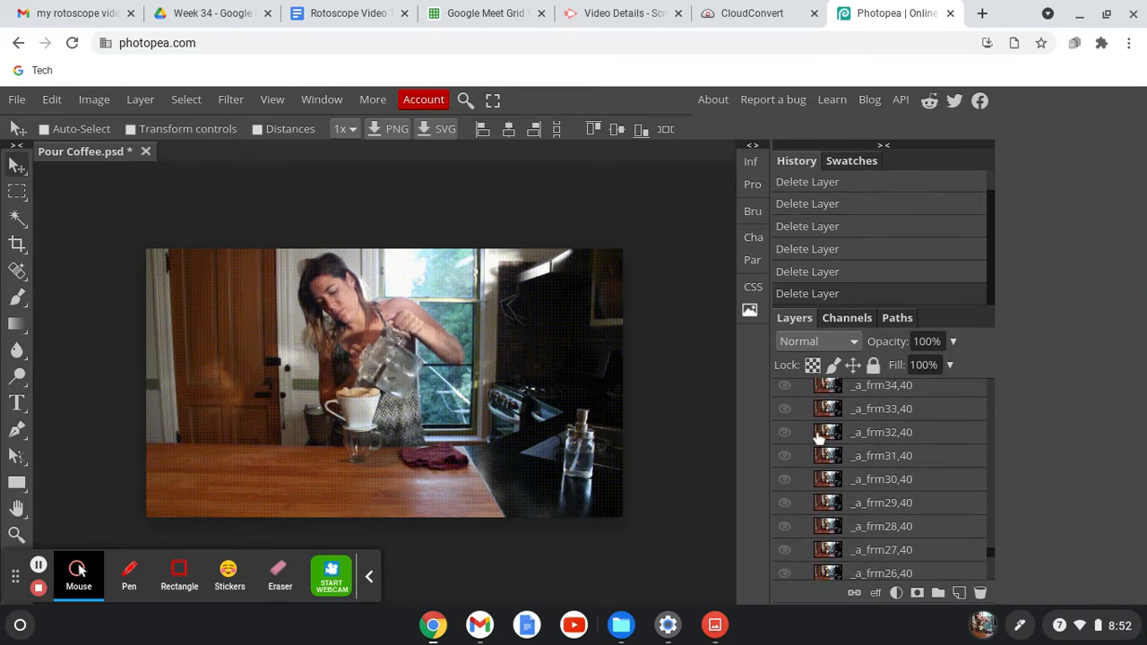
scroll(819, 436, "up", 6)
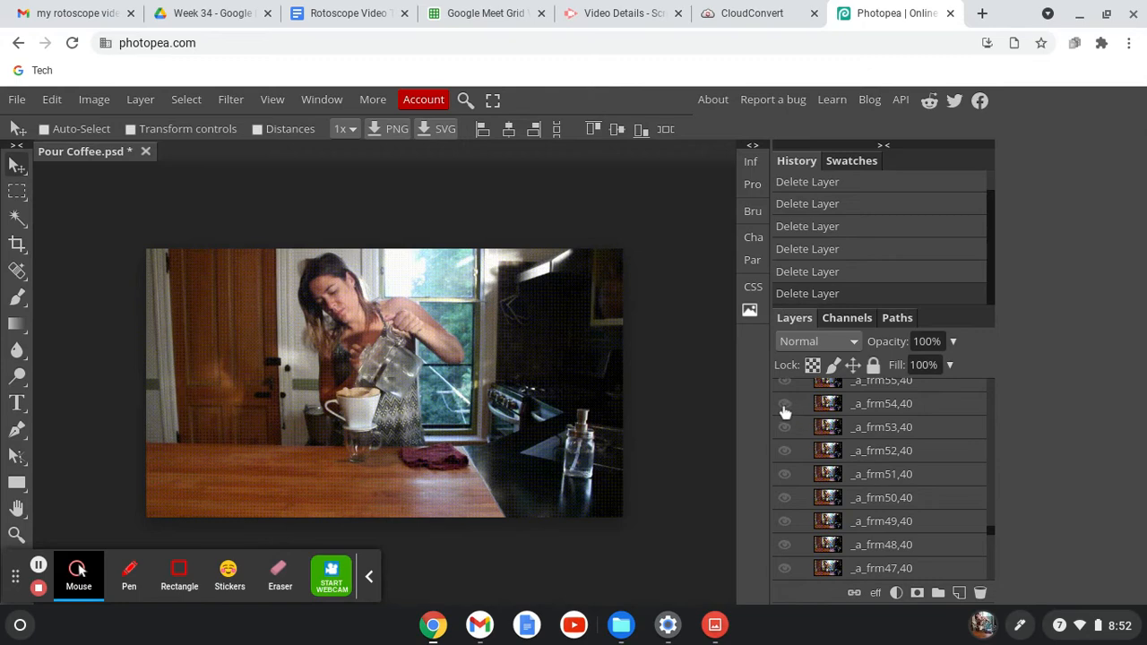
left_click(785, 408)
scroll(786, 410, "up", 3)
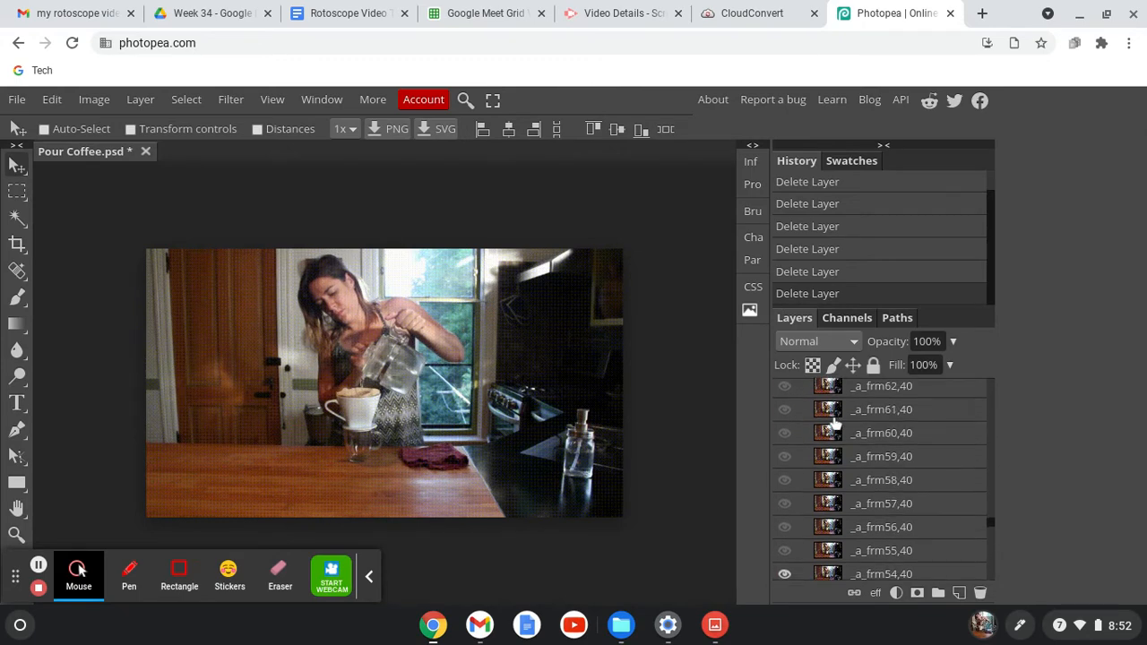
left_click(784, 408)
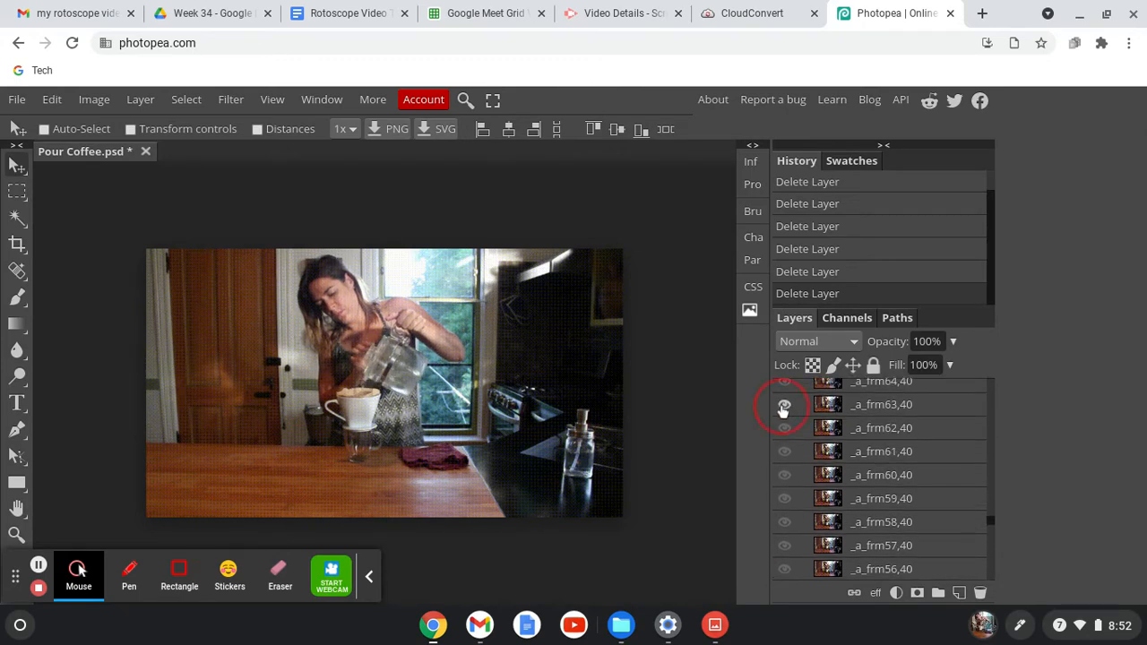
scroll(785, 410, "up", 6)
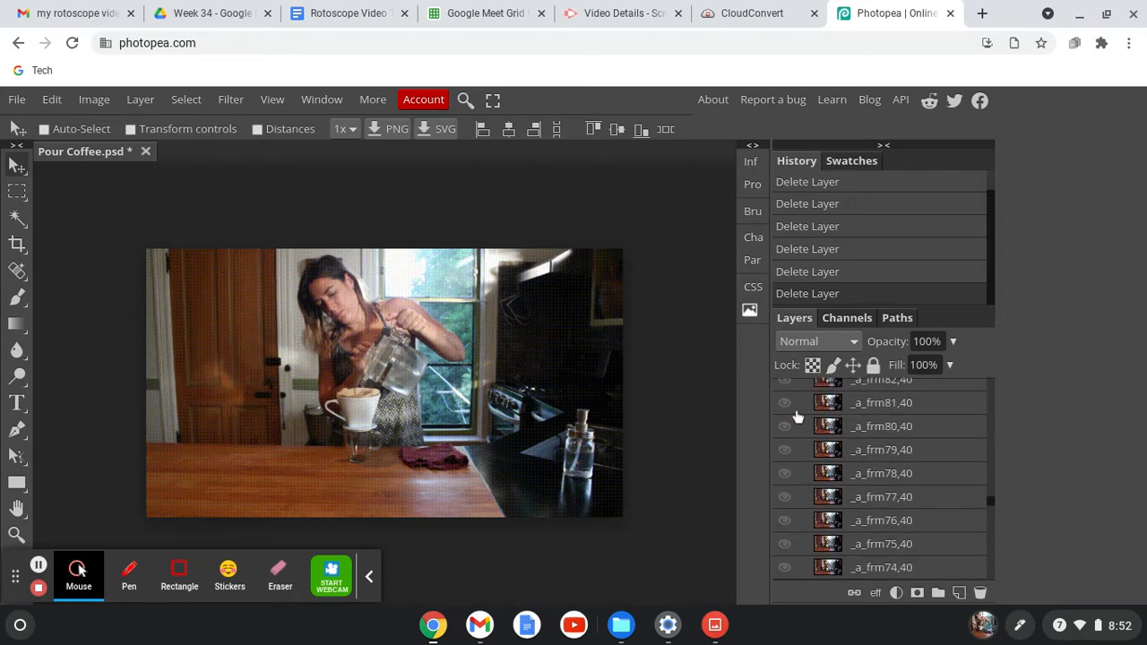
left_click(785, 407)
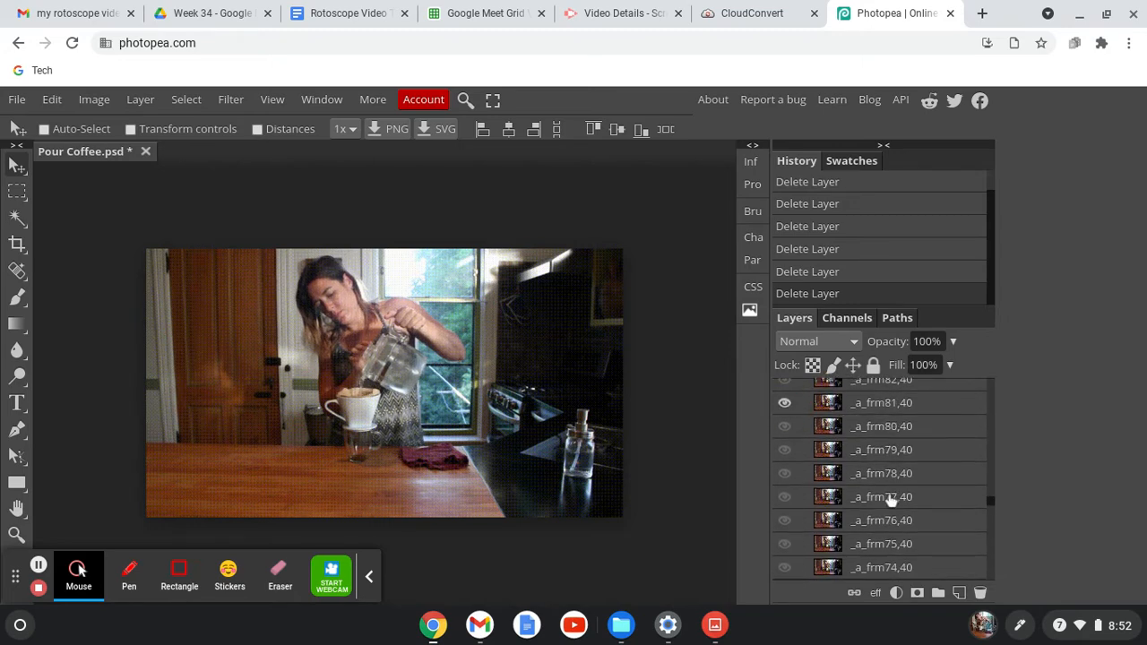
Step: Hide the frame layers _a_frm7,40 through _a_frm10,40 again
scroll(890, 502, "down", 20)
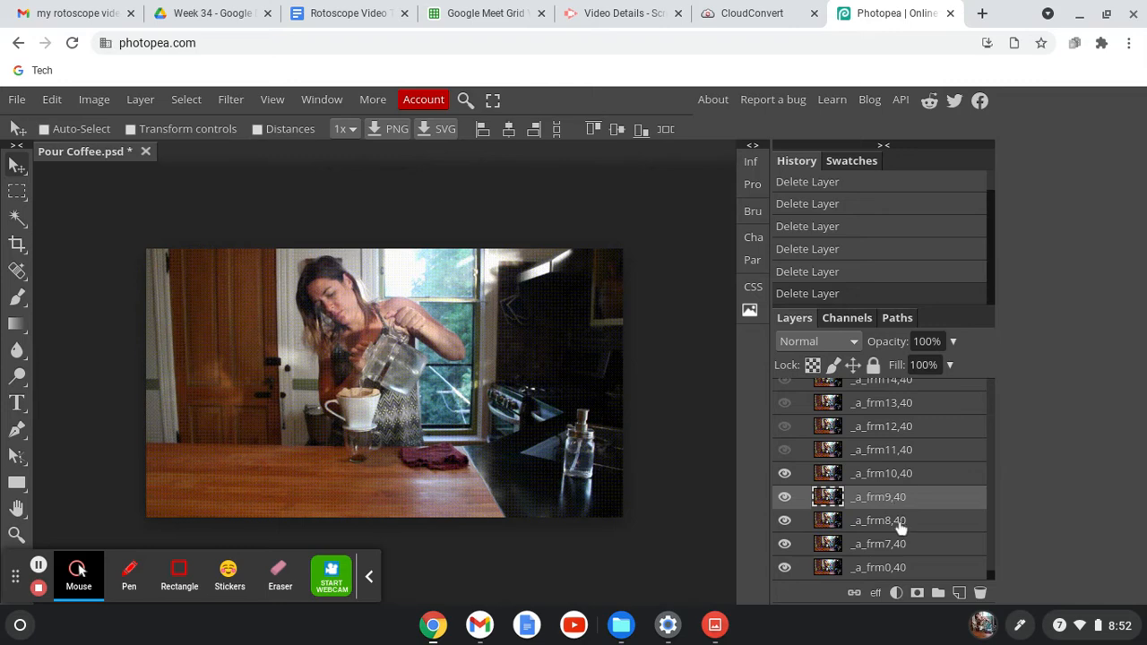
left_click(784, 545)
left_click(785, 521)
left_click(784, 497)
Step: Delete the frame layers _a_frm7,40 and _a_frm8,40 one by one
left_click(896, 545)
left_click(978, 592)
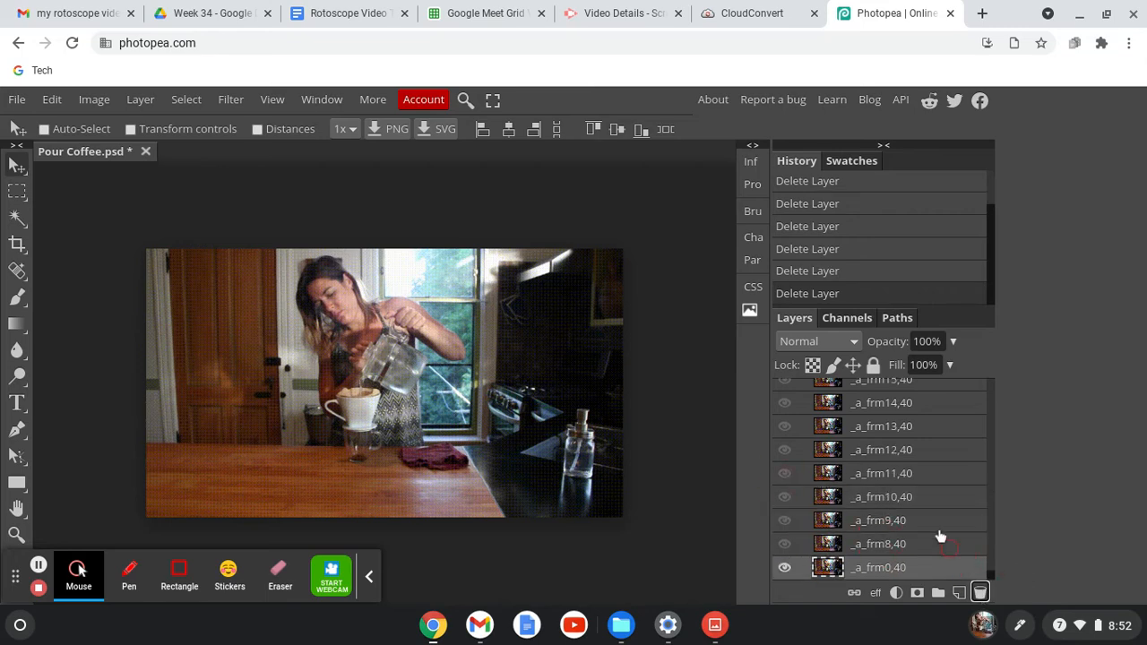
left_click(925, 545)
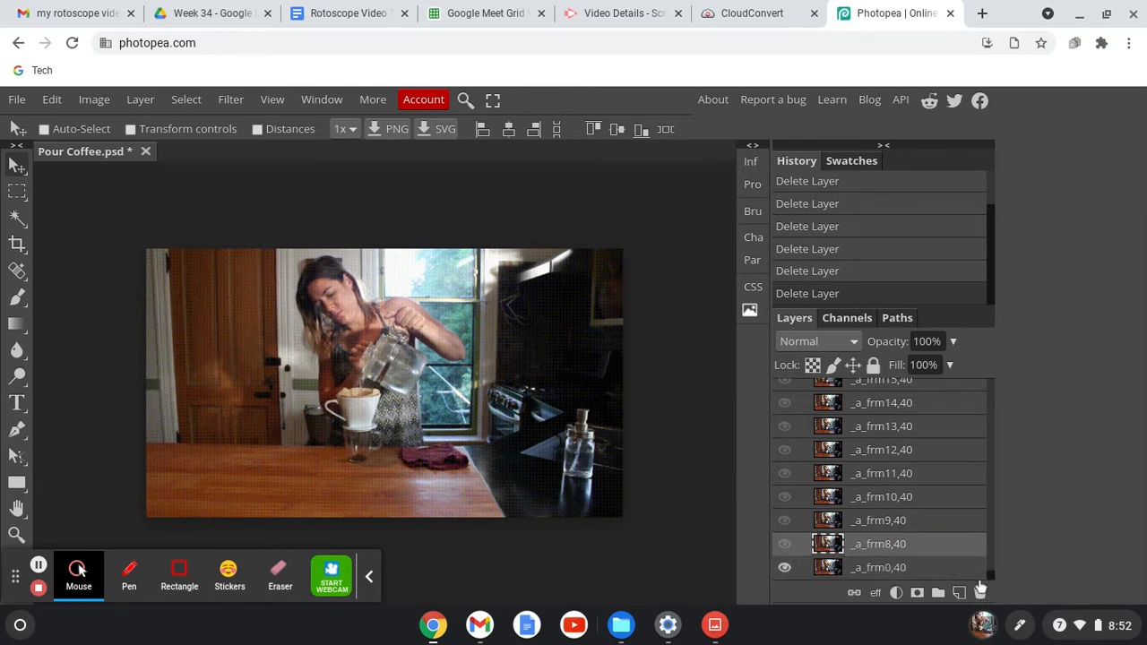
left_click(980, 593)
Step: Delete the frame layers _a_frm9,40 through _a_frm18,40 in two batches, 9 to 14 and 15 to 18
left_click(930, 546)
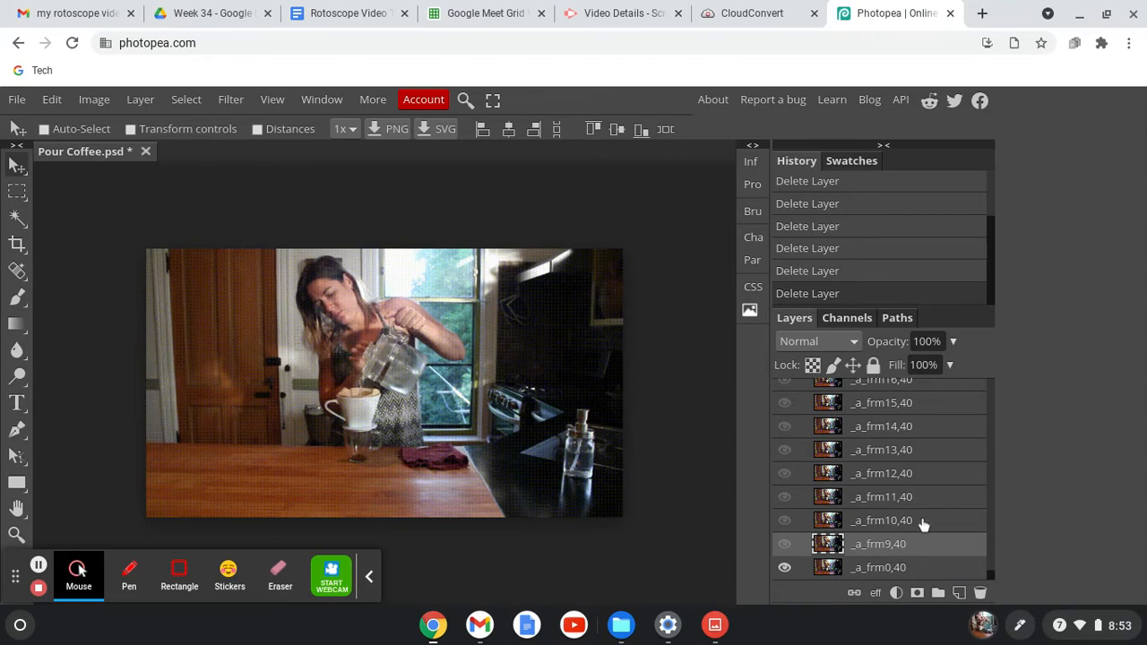
left_click(917, 430)
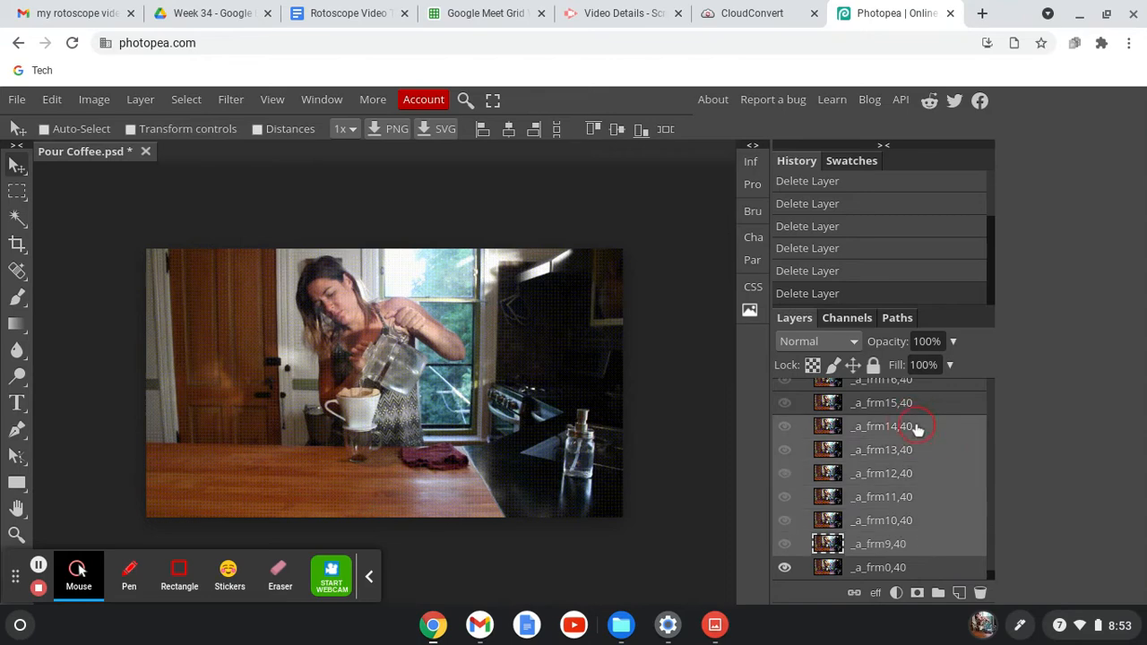
left_click(981, 593)
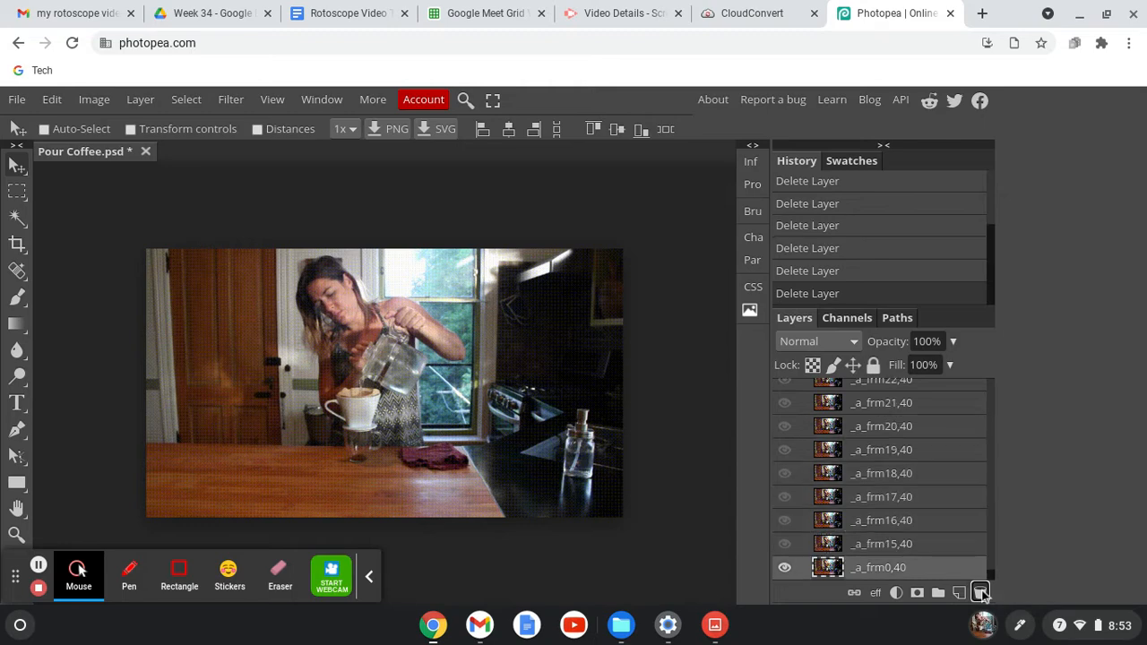
left_click(924, 483)
left_click(917, 549, "shift")
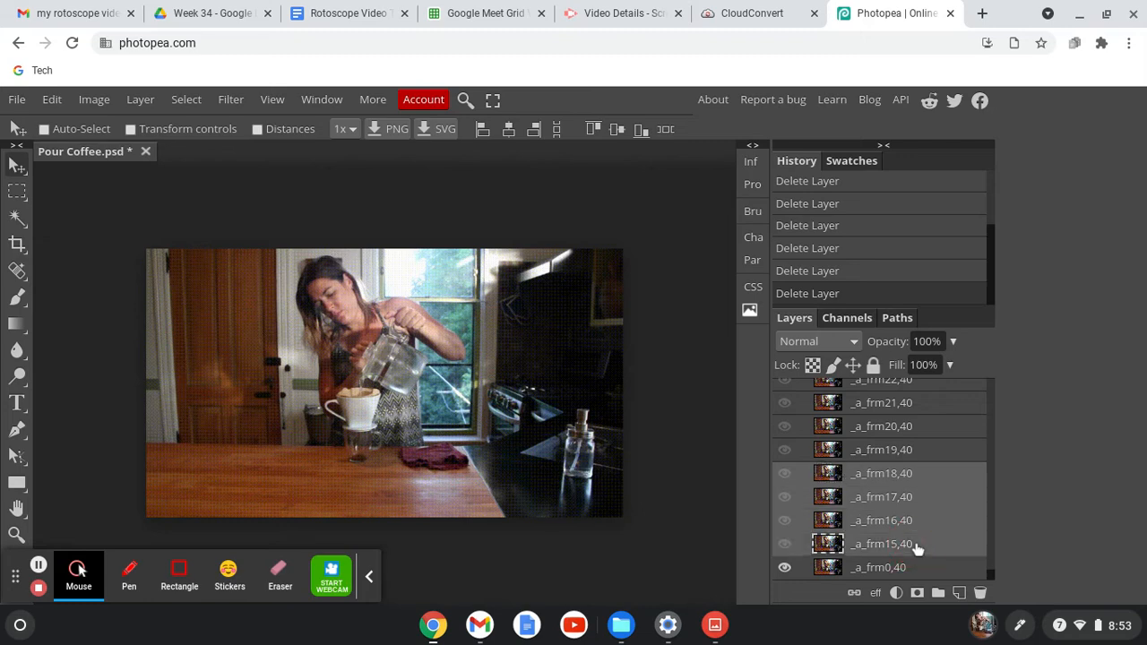
left_click(981, 593)
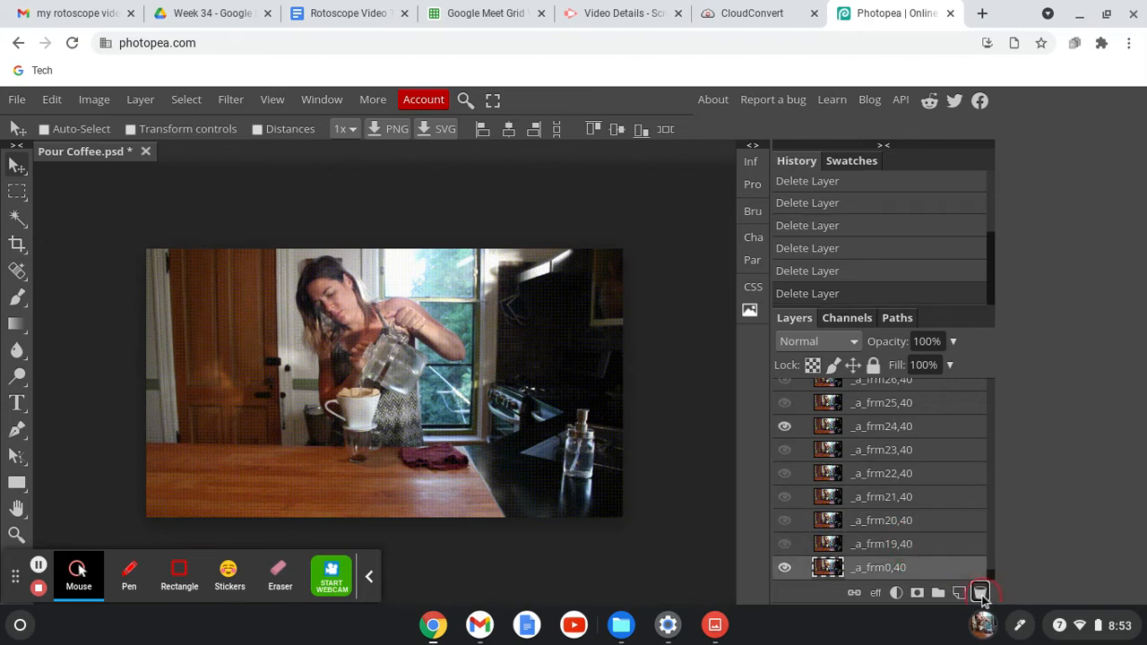
Step: Keep _a_frm19,40 and make it visible, and delete the frame layers _a_frm20,40 through _a_frm25,40 together
left_click(909, 549)
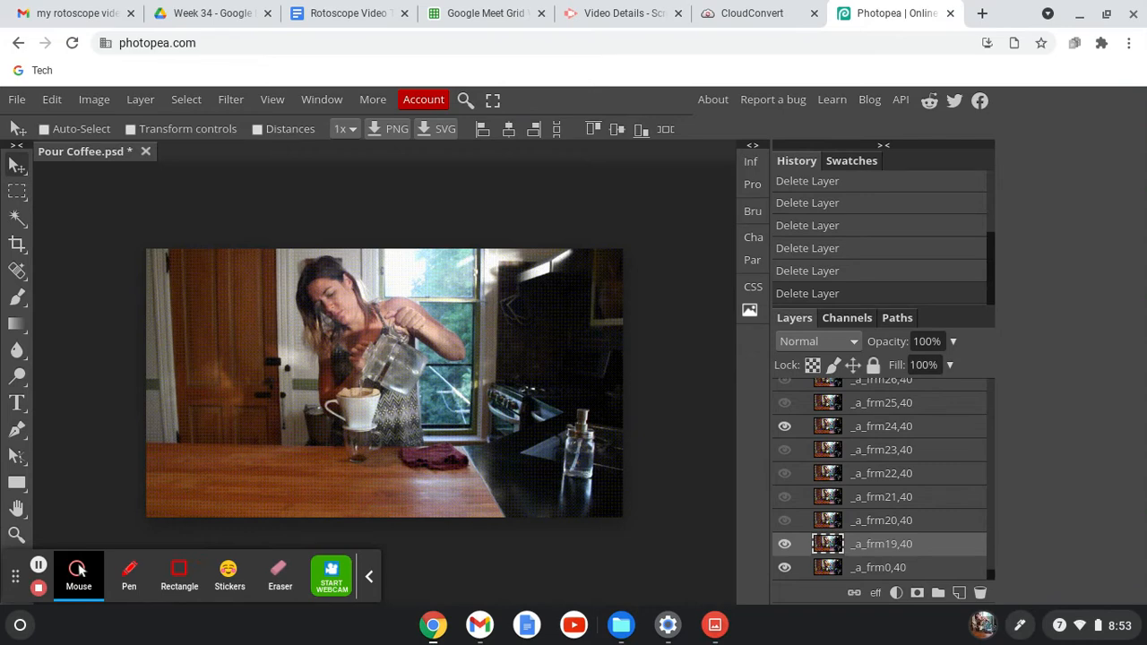
left_click(859, 525)
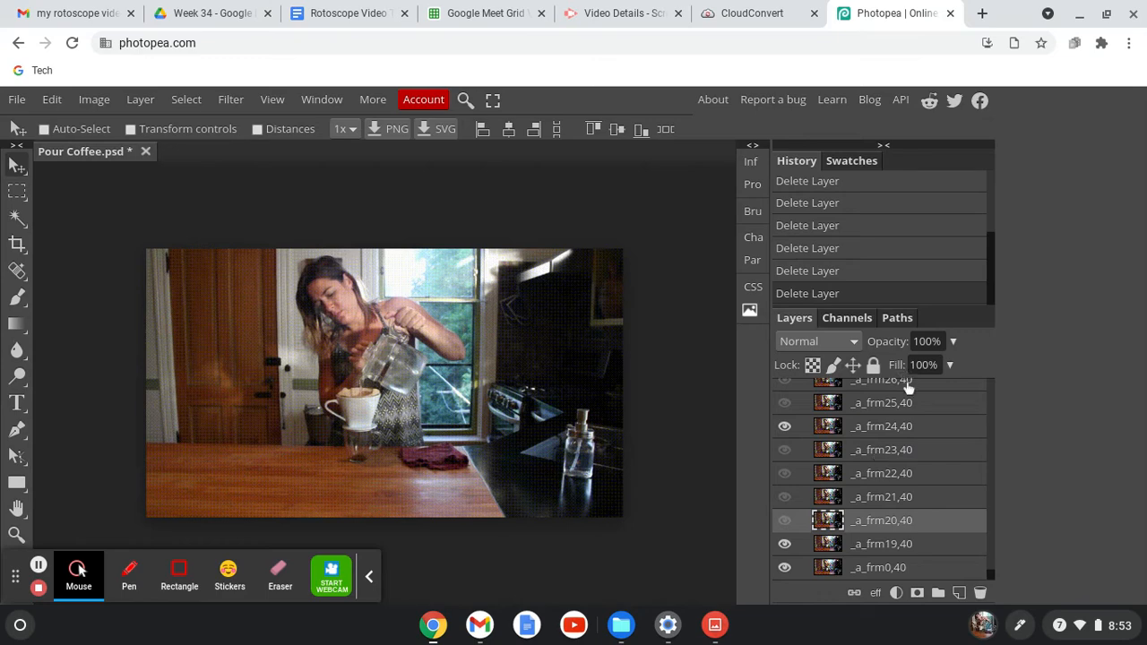
left_click(908, 405, "shift")
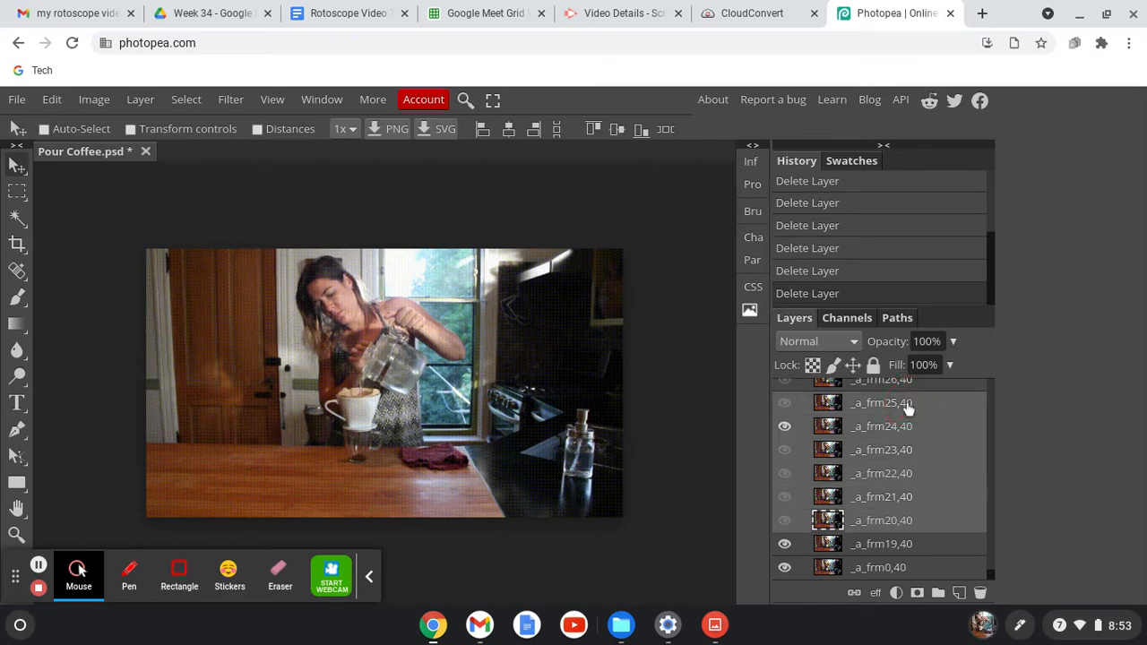
left_click(980, 593)
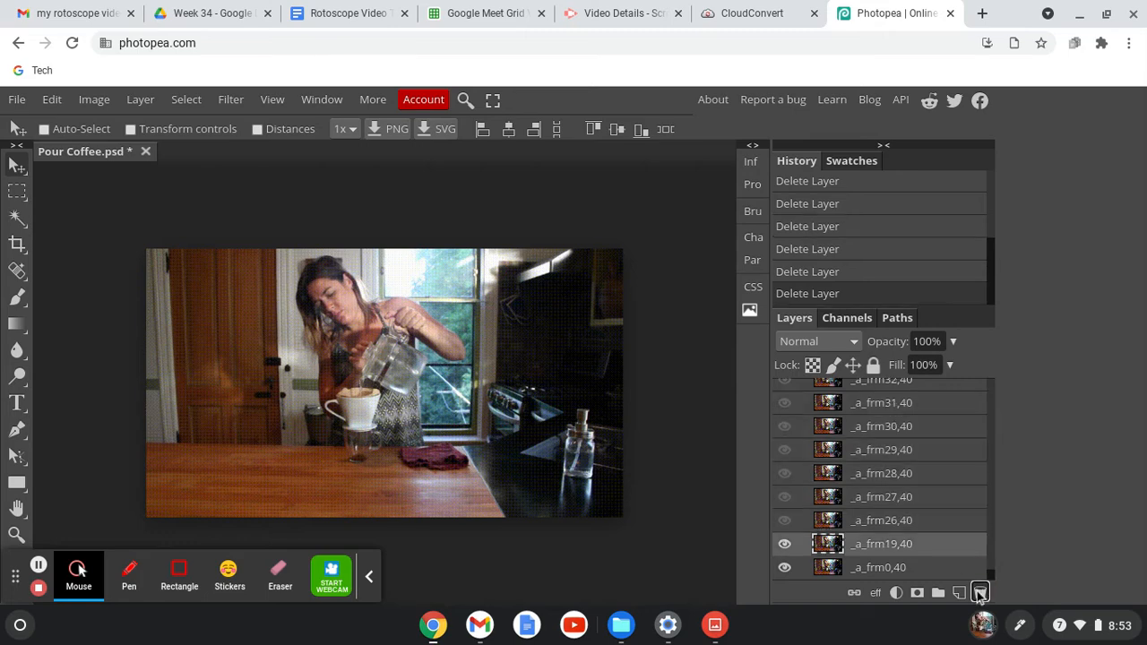
Step: Delete frame layers _a_frm26,40 through _a_frm37,40 in two batches of six, and make the kept _a_frm38,40 visible
left_click(926, 526)
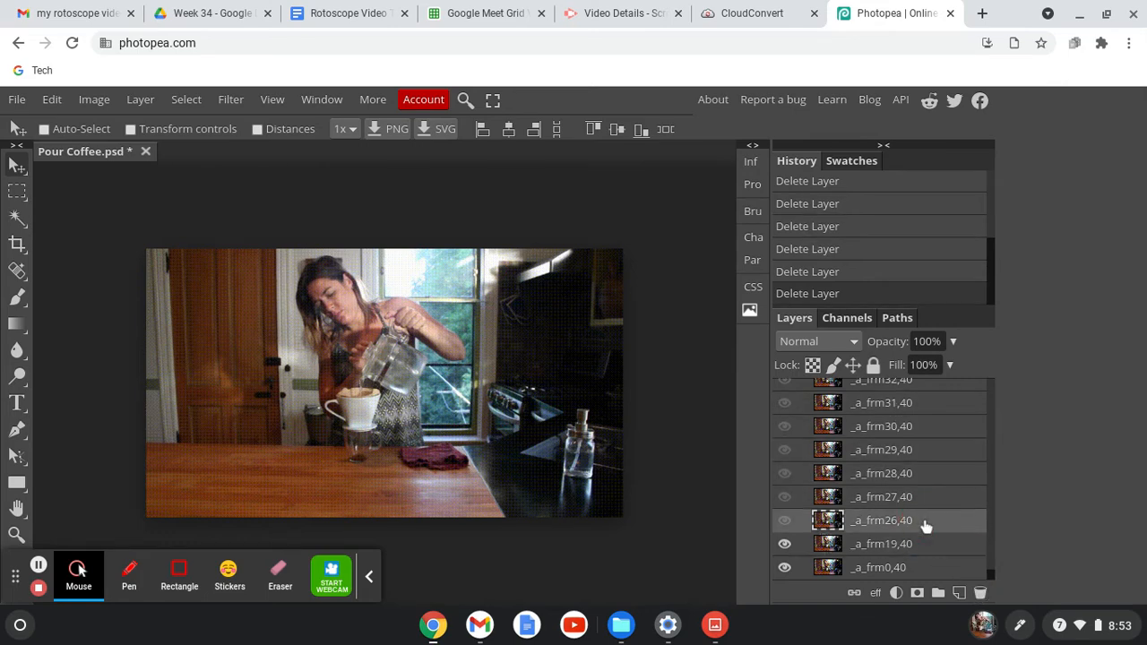
left_click(923, 405, "shift")
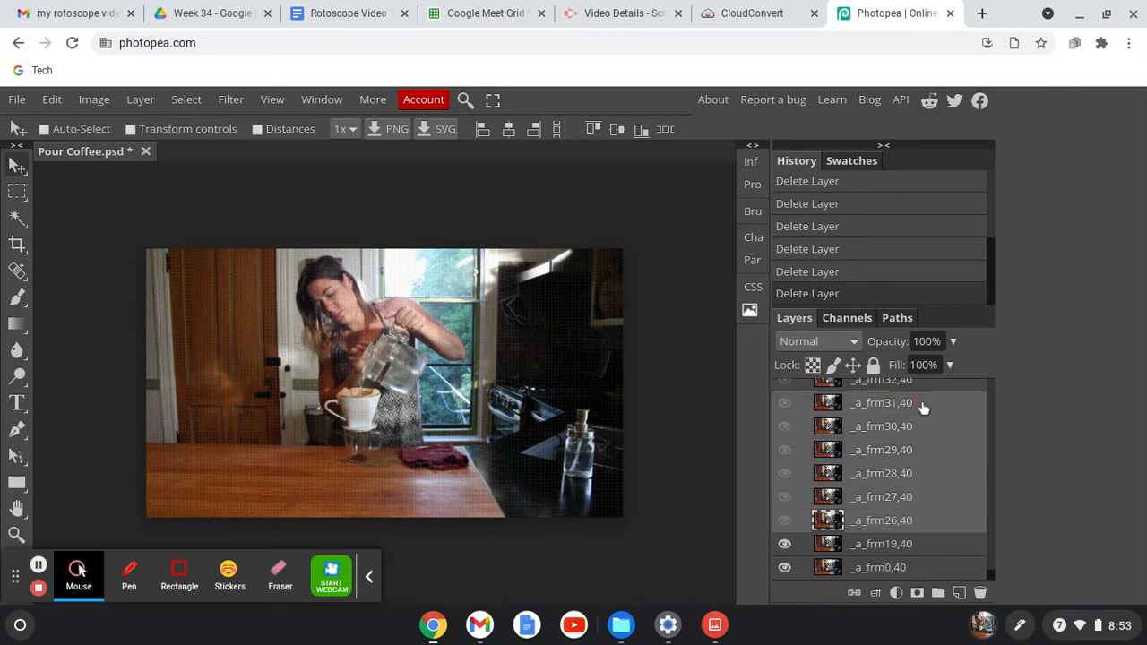
left_click(981, 594)
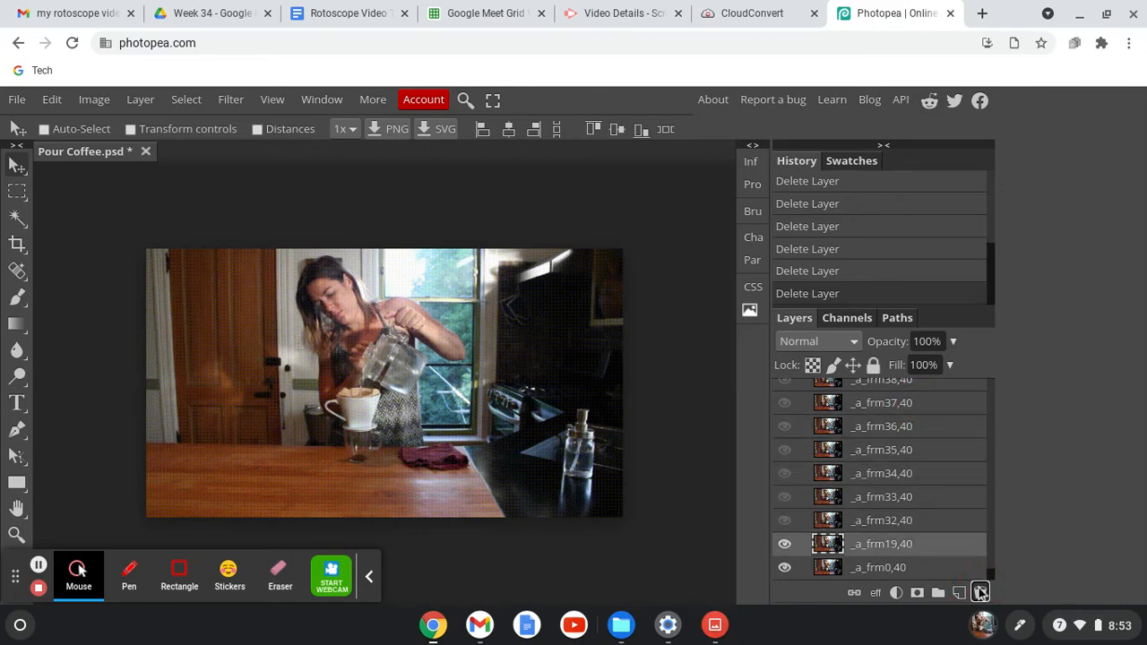
left_click(915, 408)
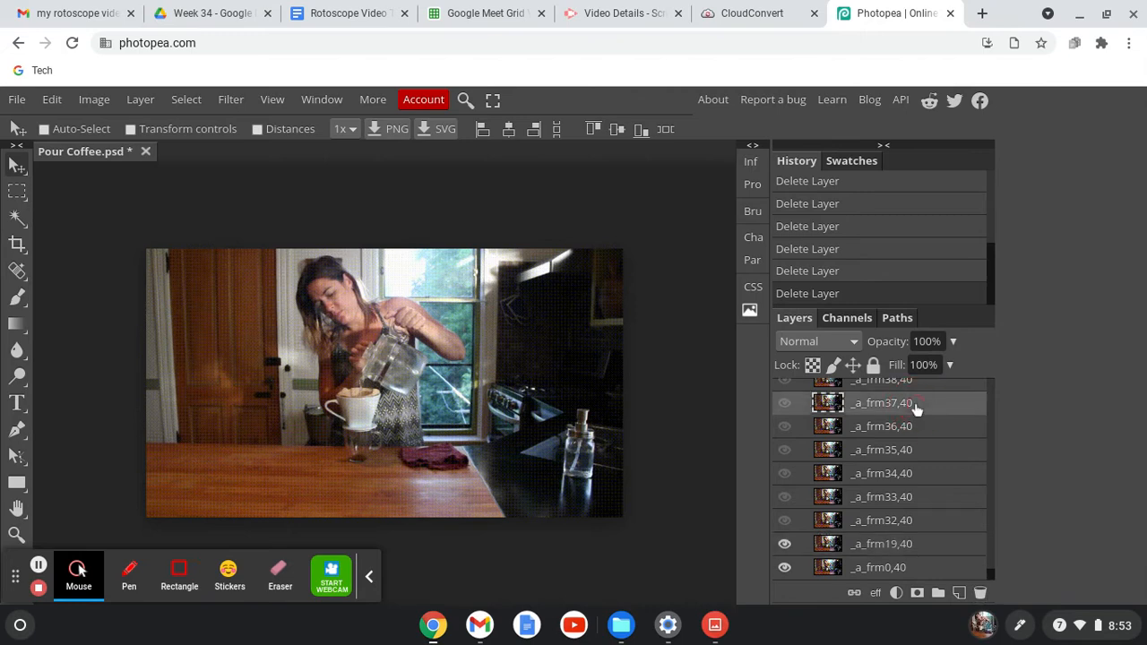
left_click(916, 522, "shift")
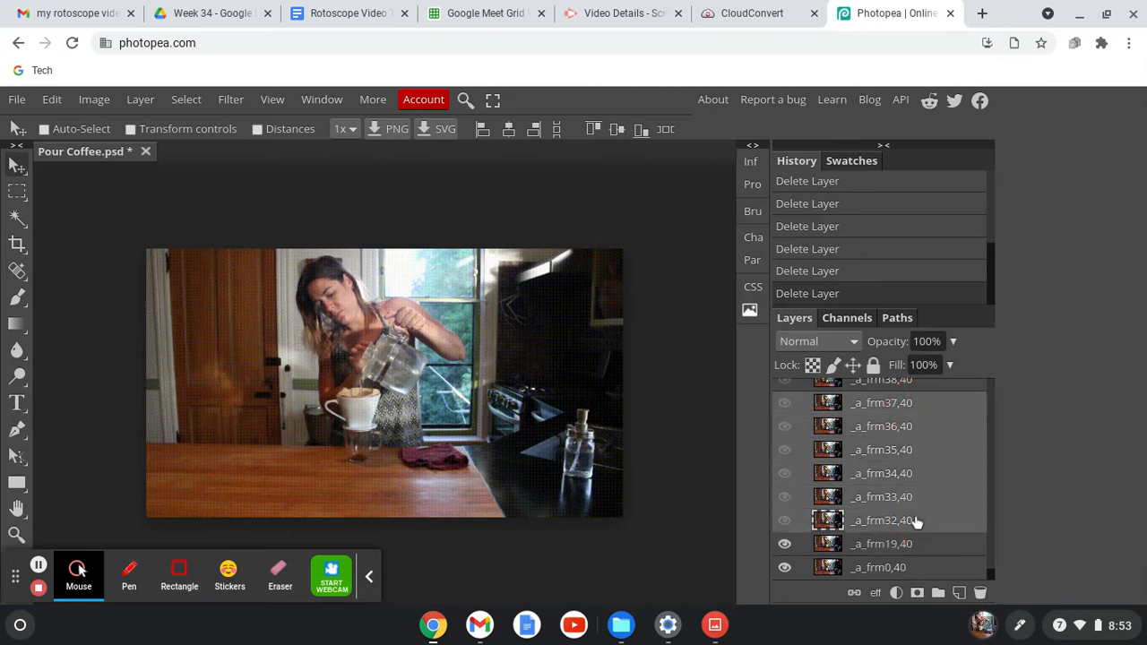
left_click(981, 594)
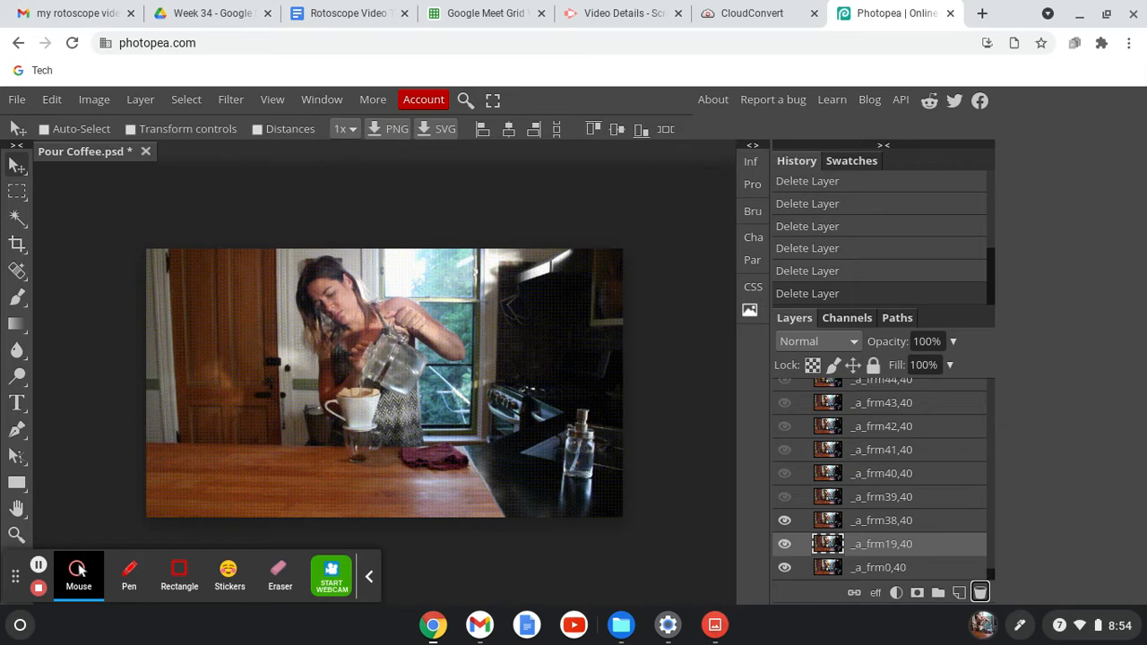
Step: Delete the frame layers _a_frm39,40 through _a_frm48,40 in two batches of five, keeping _a_frm38,40
left_click(871, 503)
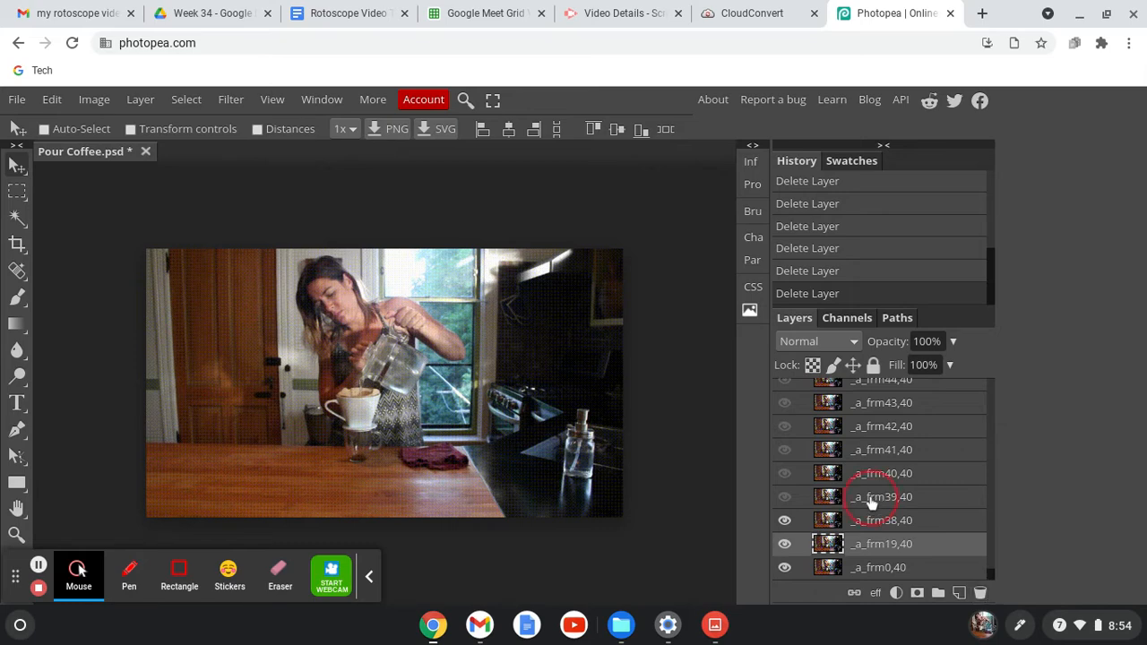
left_click(871, 408, "shift")
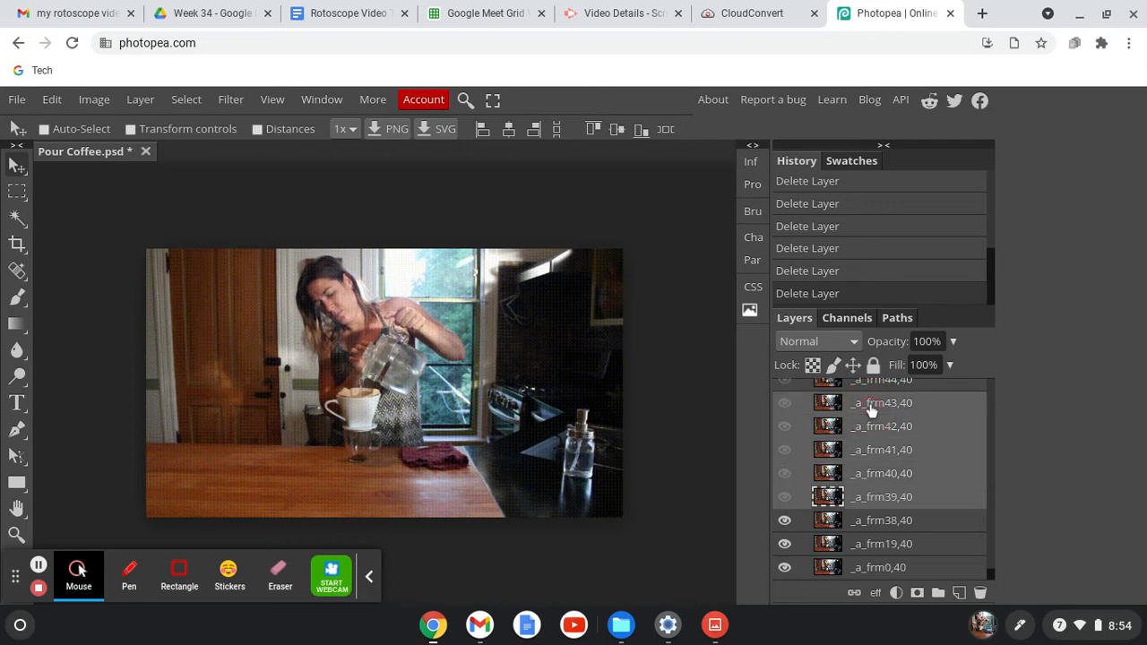
left_click(980, 595)
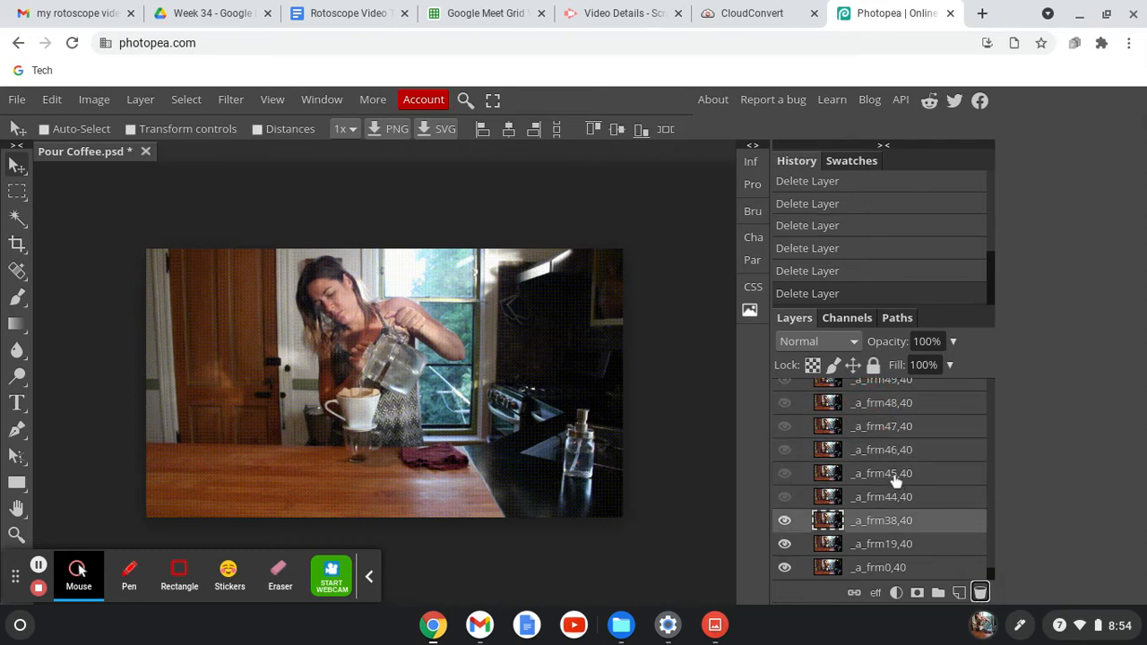
left_click(896, 505)
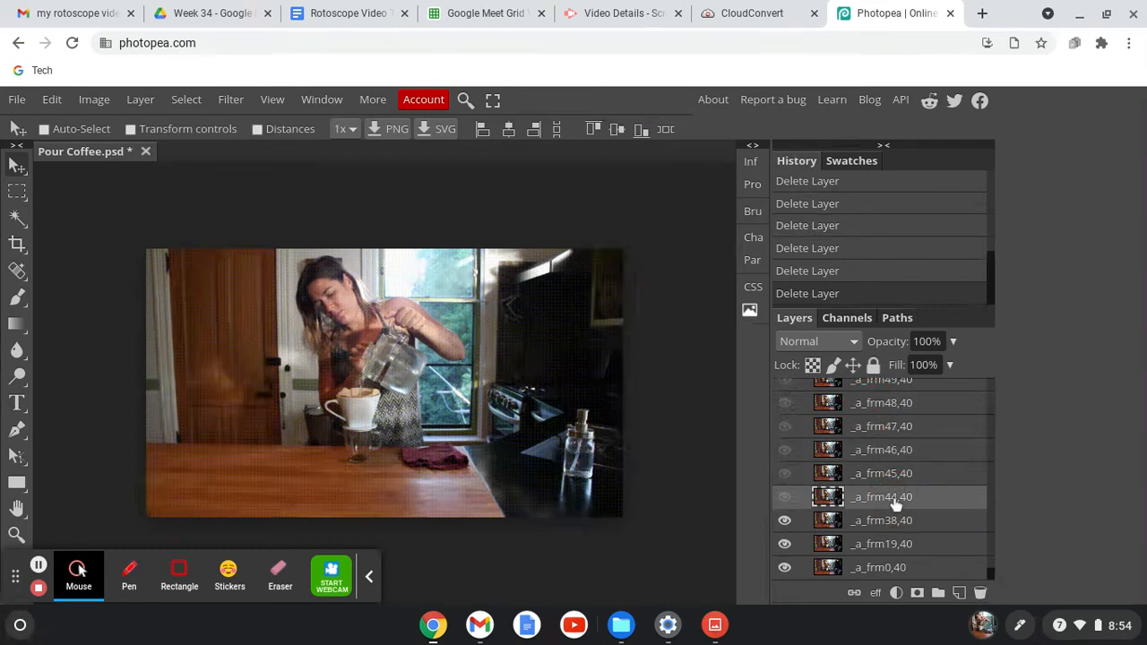
left_click(870, 403, "shift")
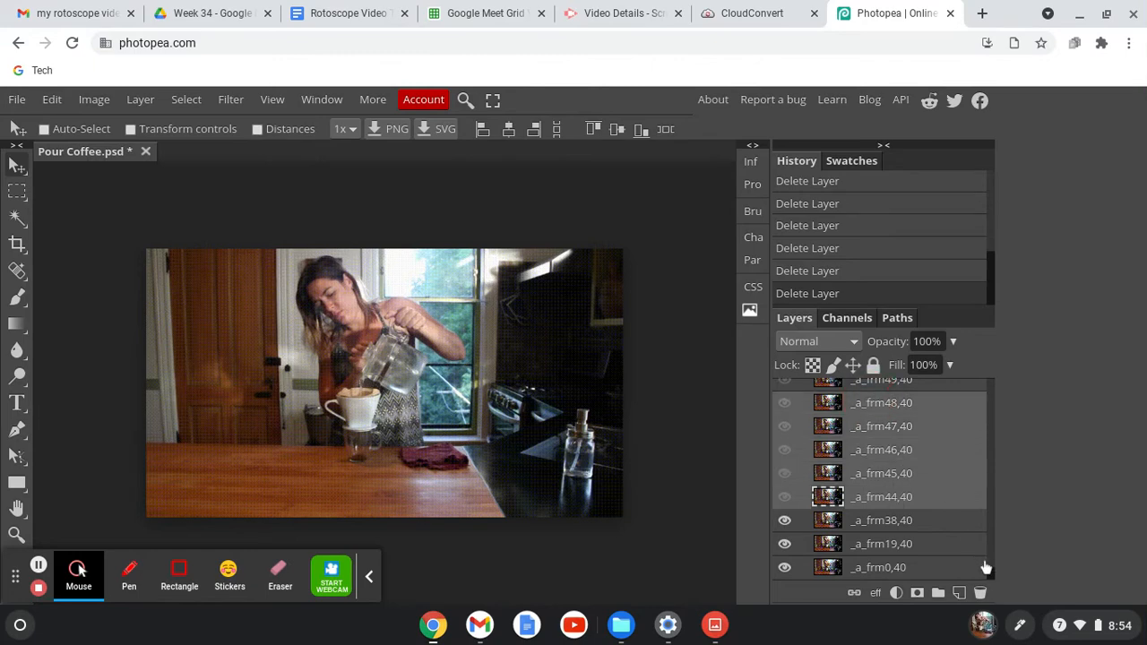
left_click(981, 593)
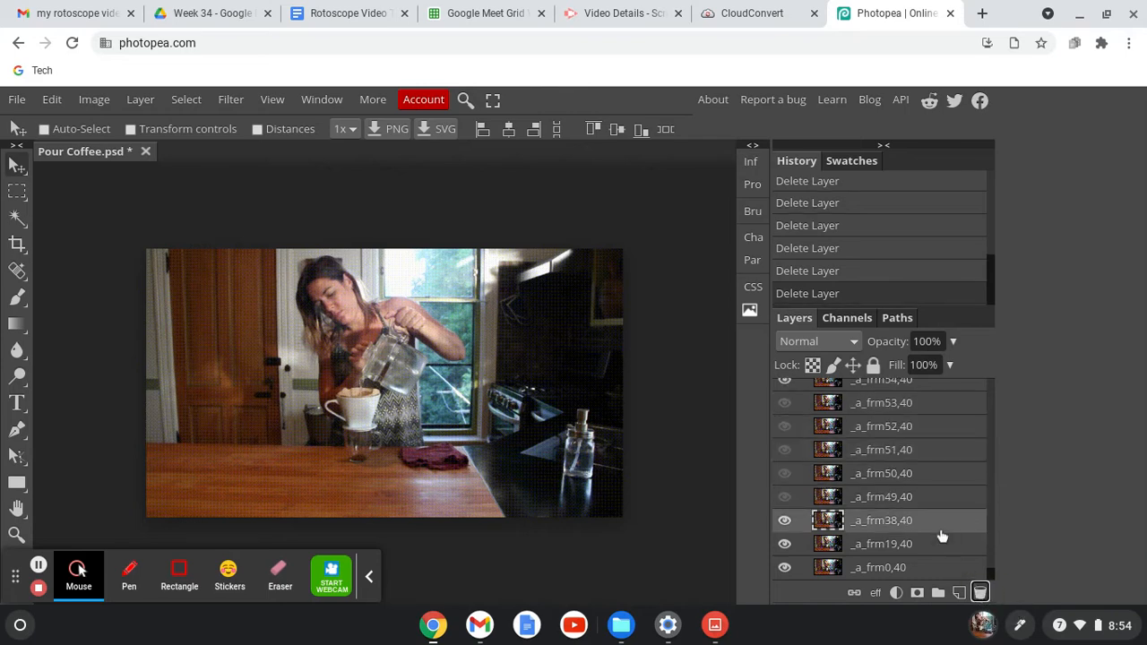
Step: Delete the frame layers _a_frm49,40 through _a_frm56,40 in two batches, 49 to 53 and 54 to 56
left_click(930, 500)
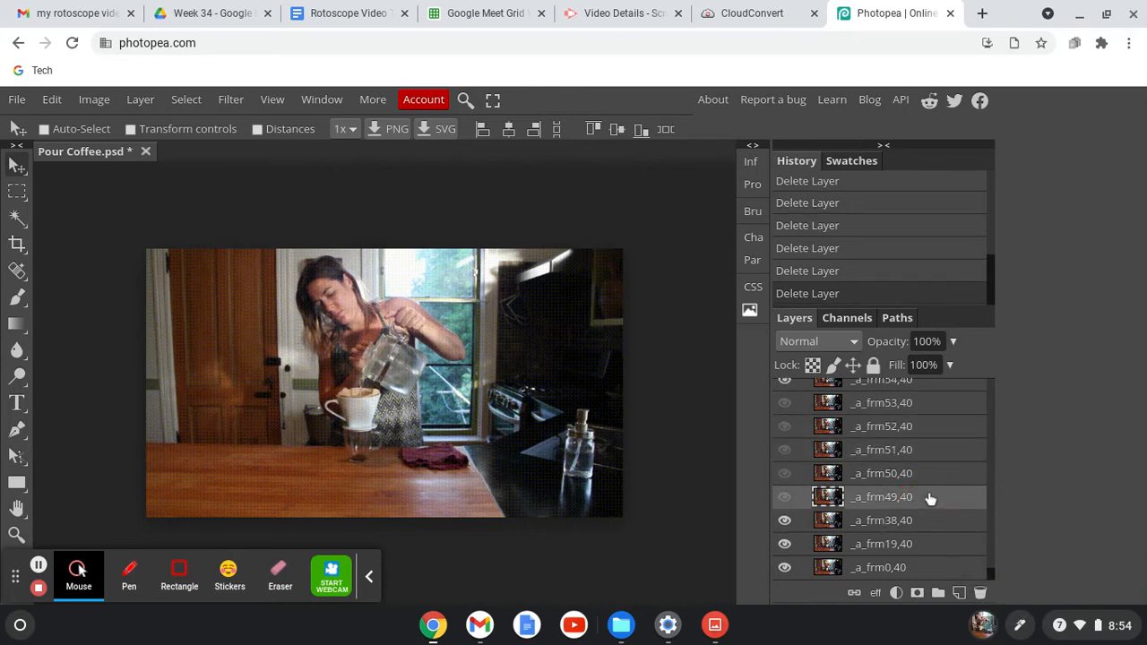
left_click(919, 403, "shift")
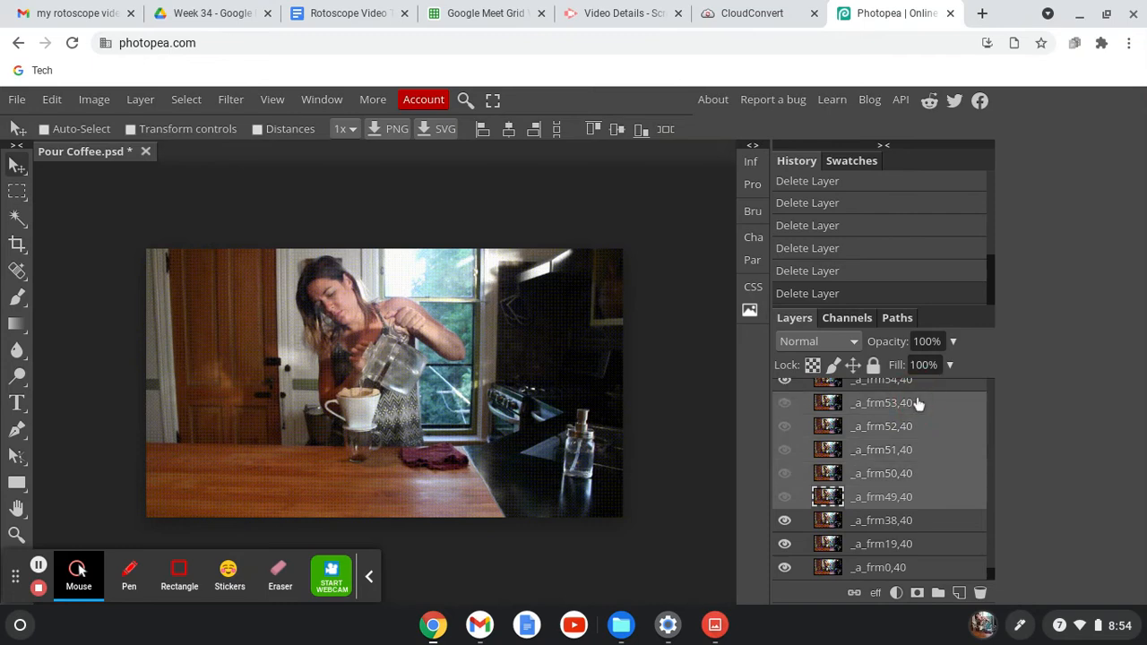
left_click(982, 594)
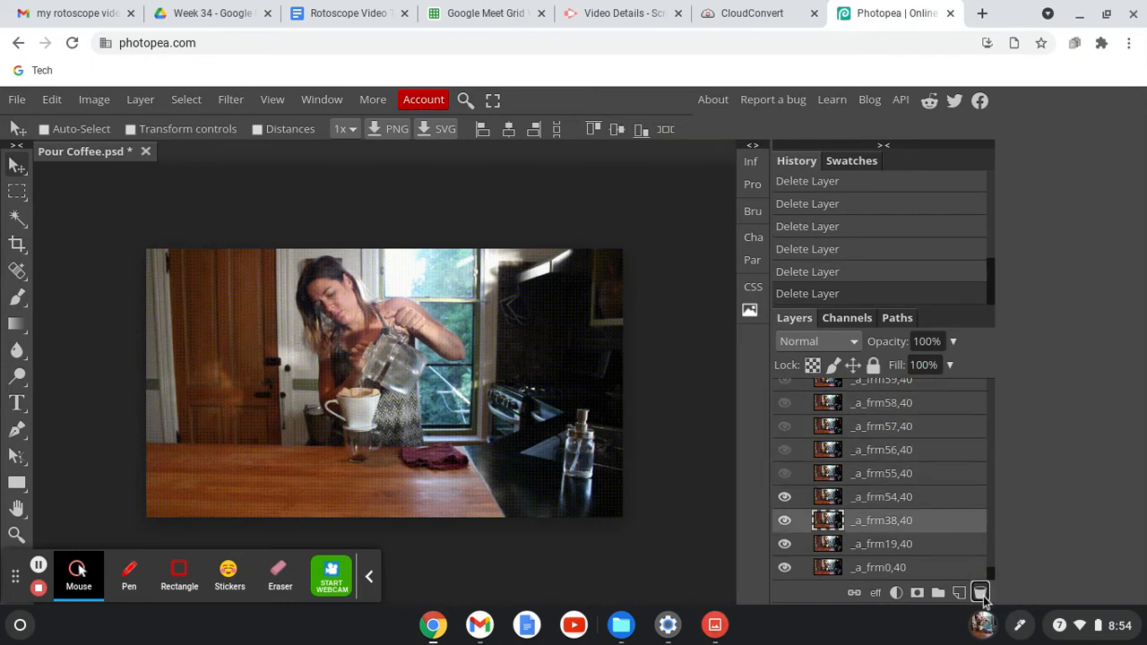
left_click(924, 499)
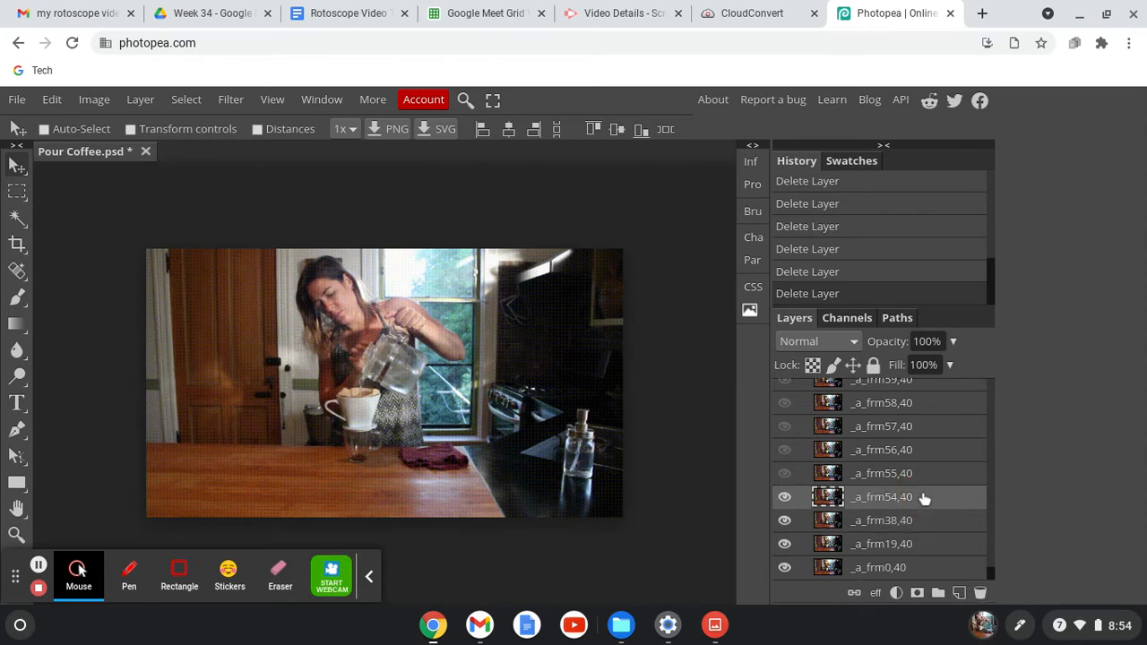
left_click(919, 452, "shift")
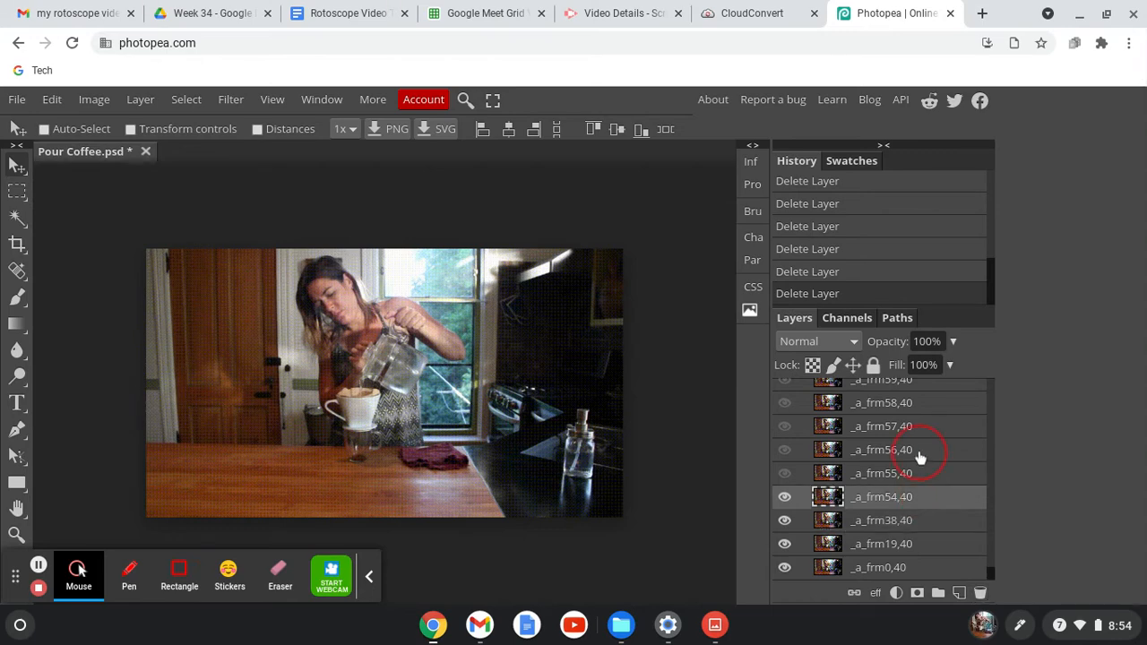
left_click(981, 593)
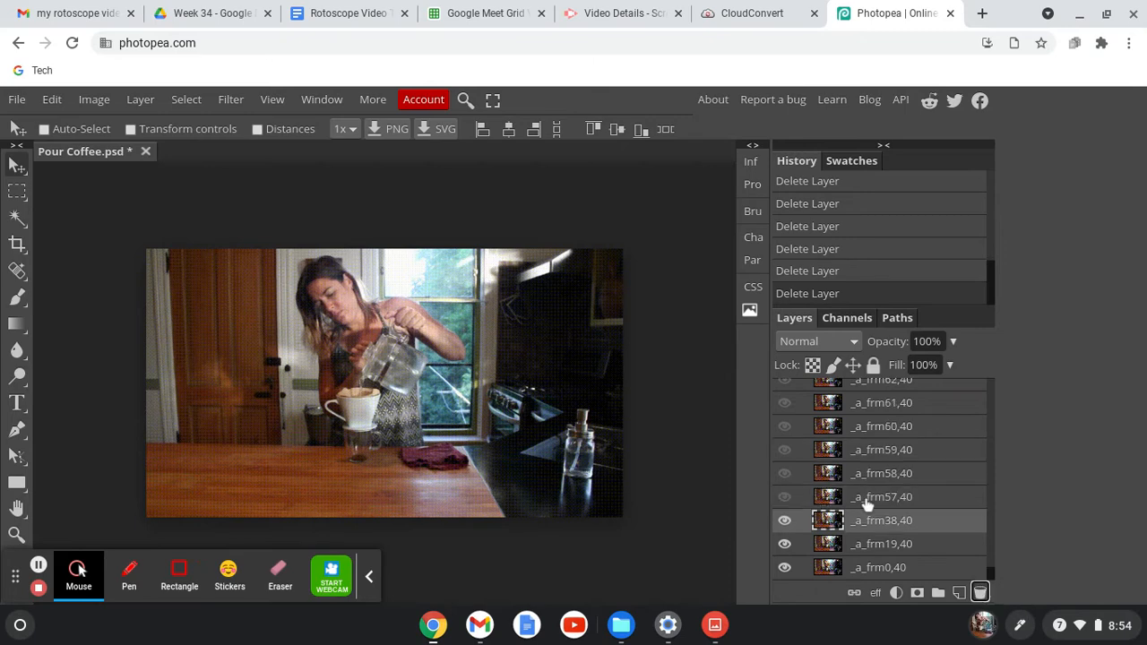
Step: Keep _a_frm57,40 and make it visible, and delete the frame layers _a_frm58,40 through _a_frm62,40 together
right_click(867, 569)
left_click(889, 549)
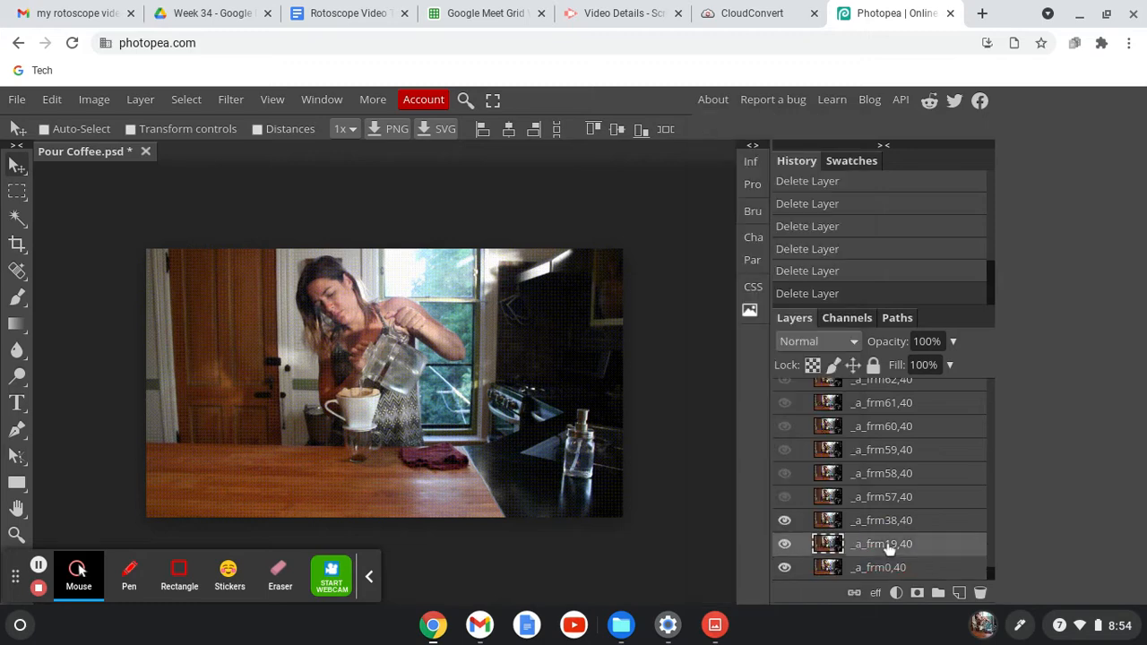
left_click(869, 522)
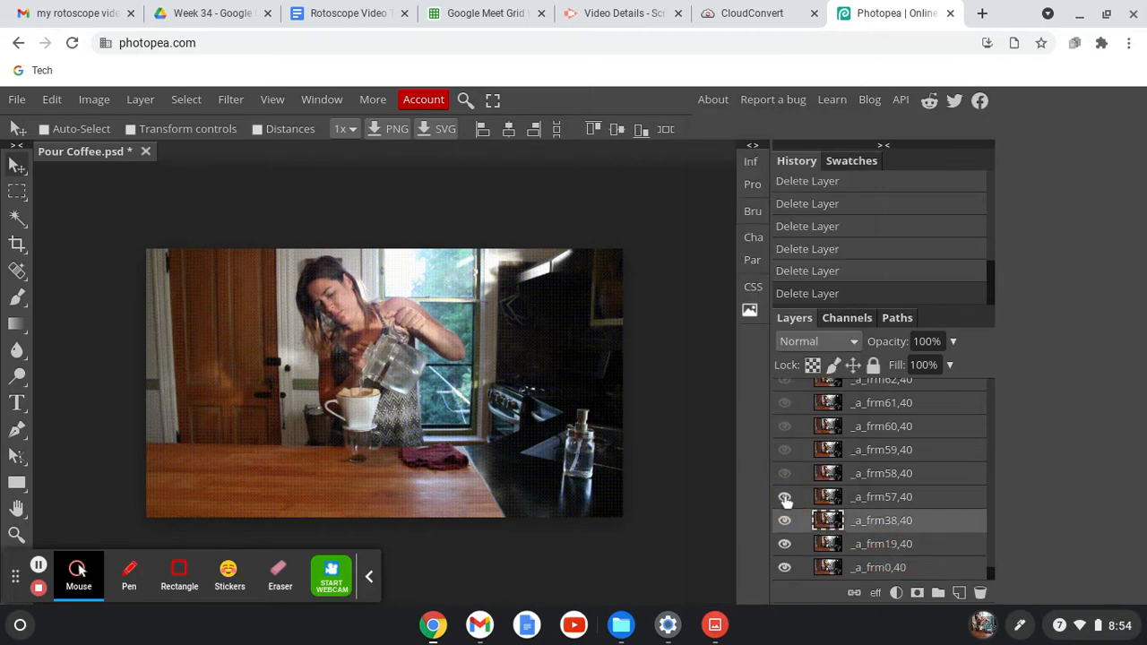
left_click(785, 498)
left_click(905, 480)
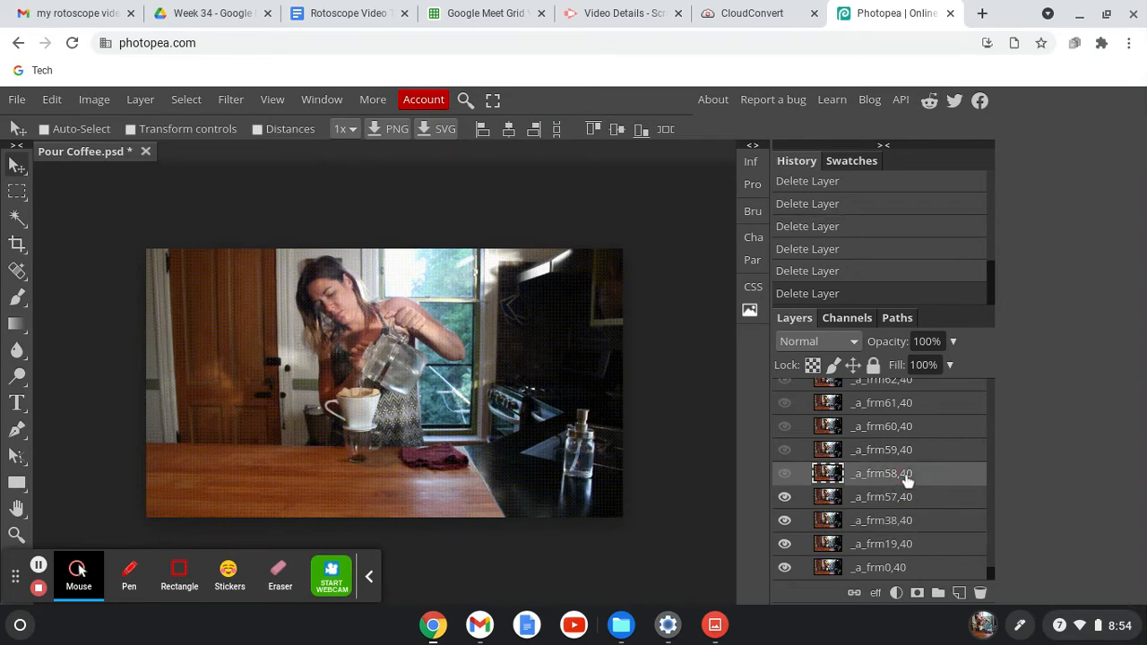
left_click(933, 391, "shift")
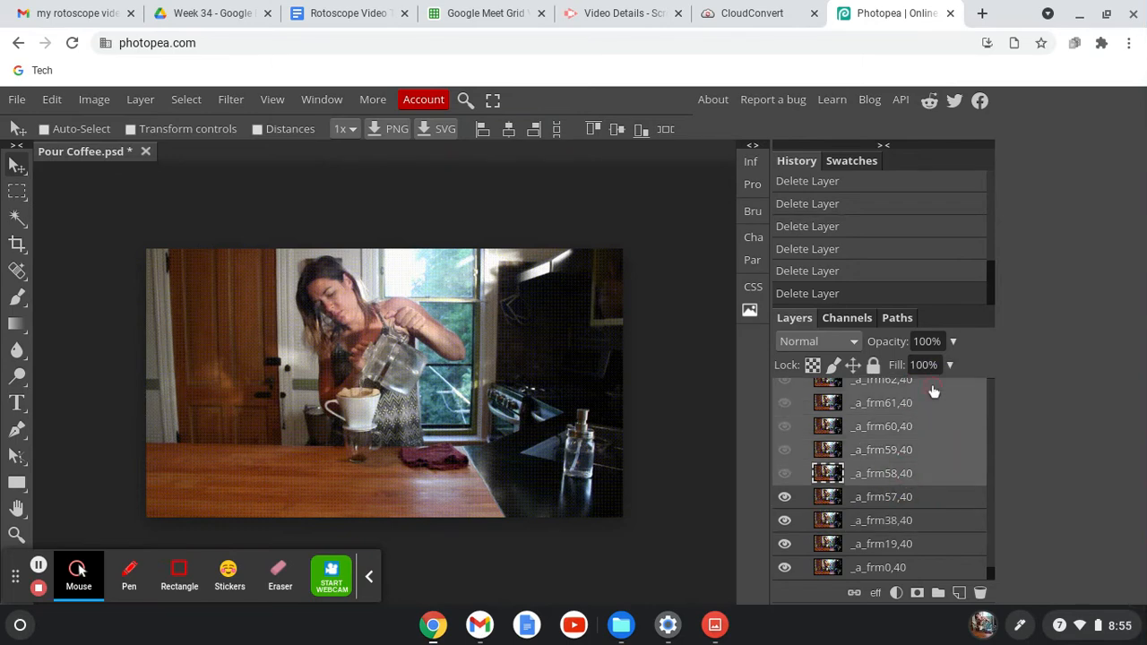
left_click(980, 593)
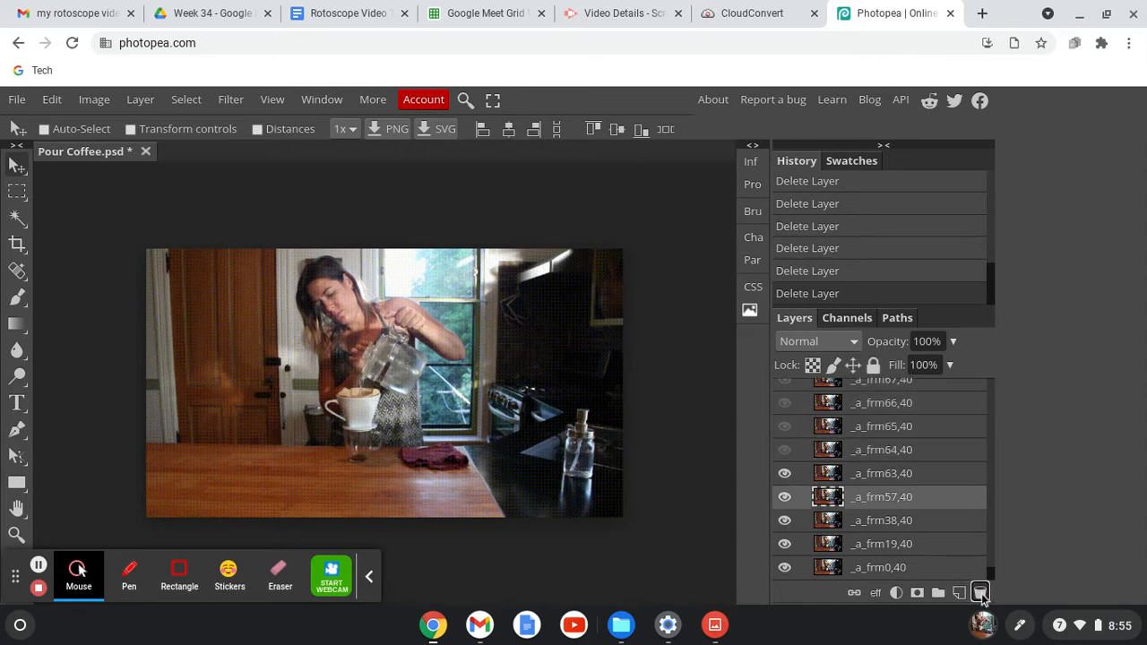
Step: Delete the frame layers _a_frm63,40 through _a_frm70,40 in two batches of four
left_click(932, 475)
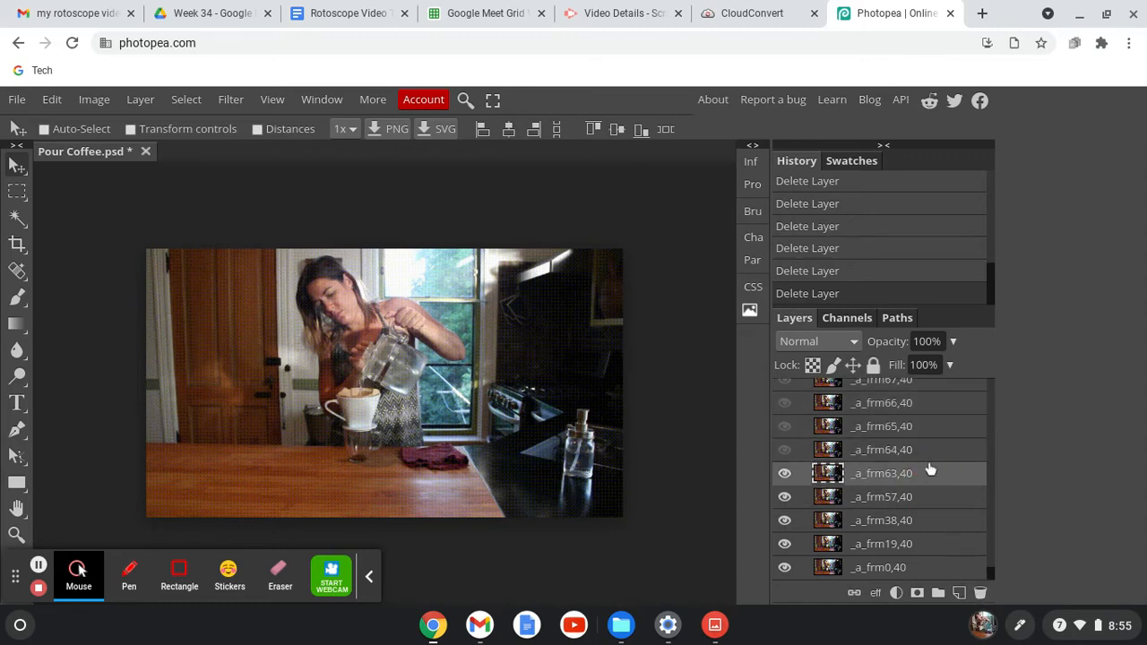
left_click(924, 405, "shift")
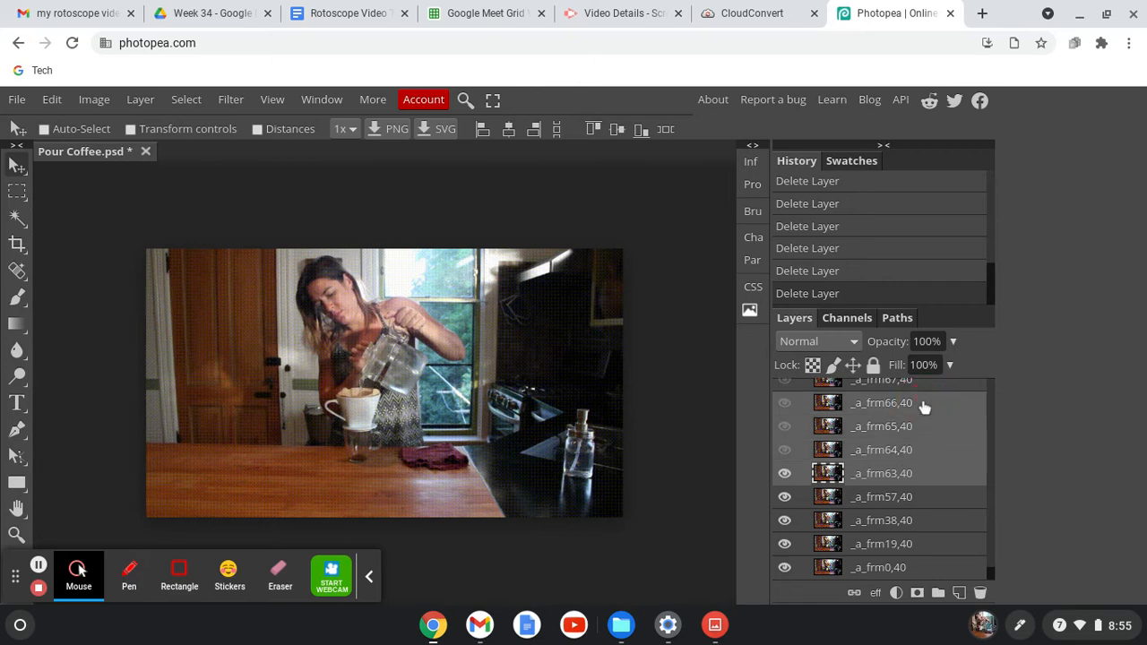
left_click(980, 594)
left_click(928, 477)
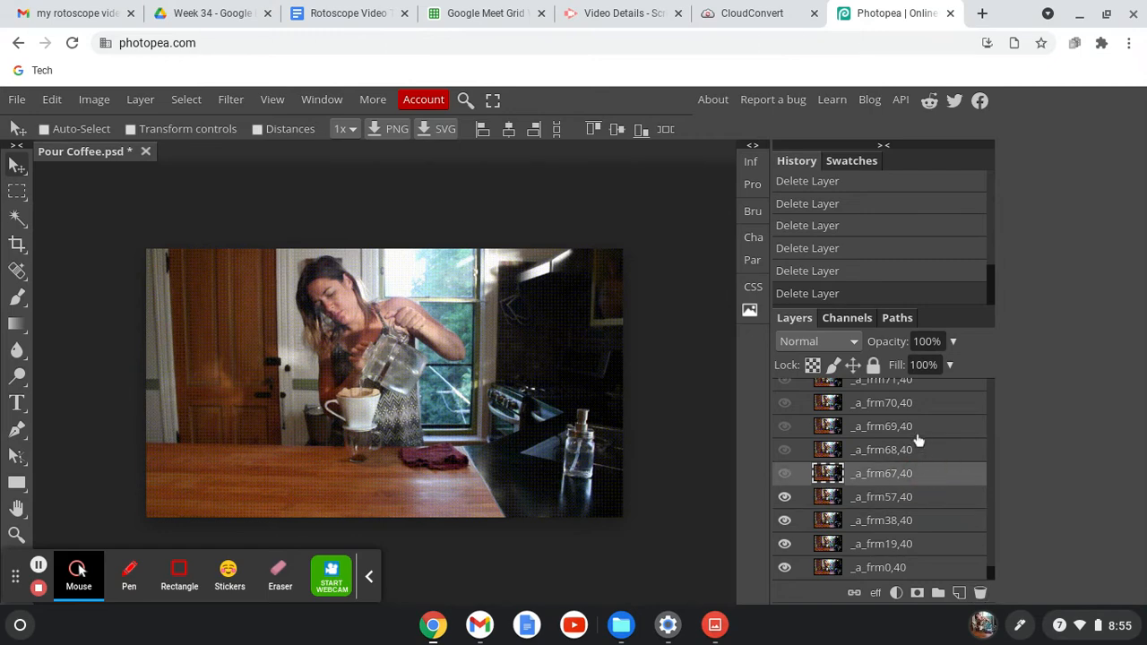
left_click(918, 429, "shift")
left_click(917, 404, "shift")
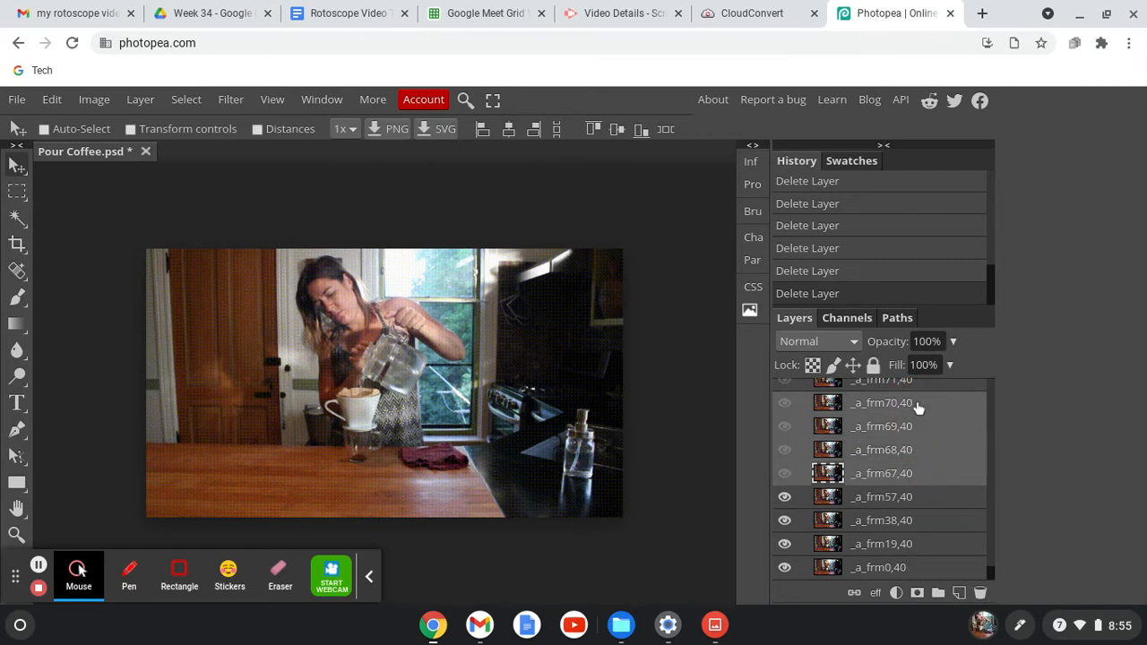
left_click(980, 593)
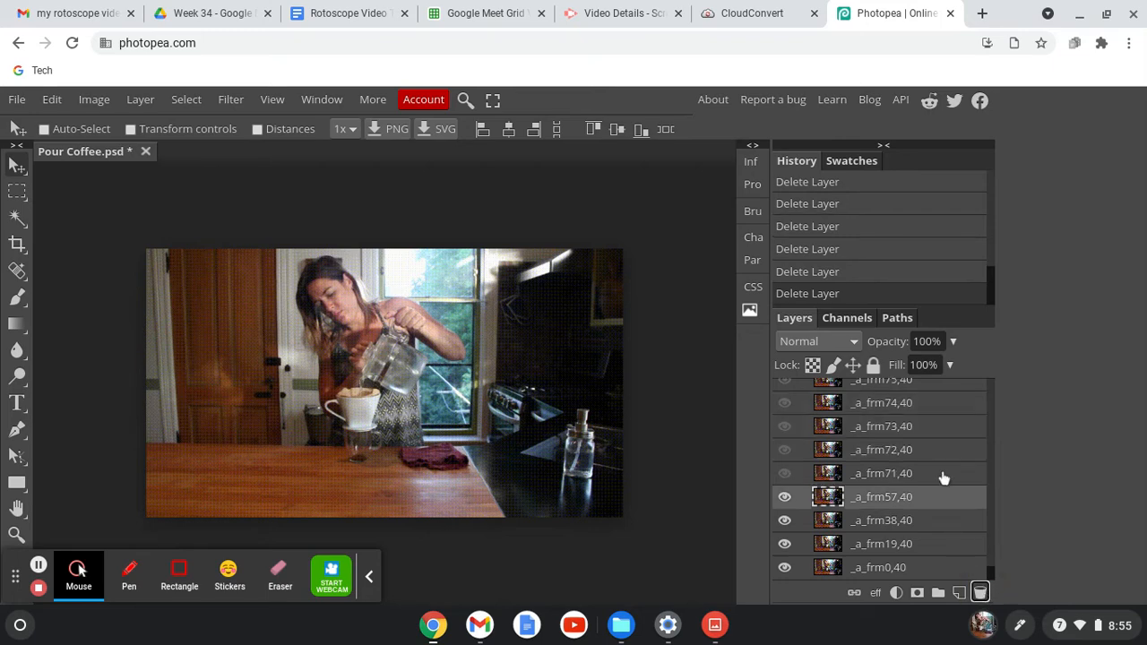
Step: Delete the frame layers _a_frm71,40 through _a_frm74,40 together, and delete _a_frm75,40 on its own
left_click(918, 404)
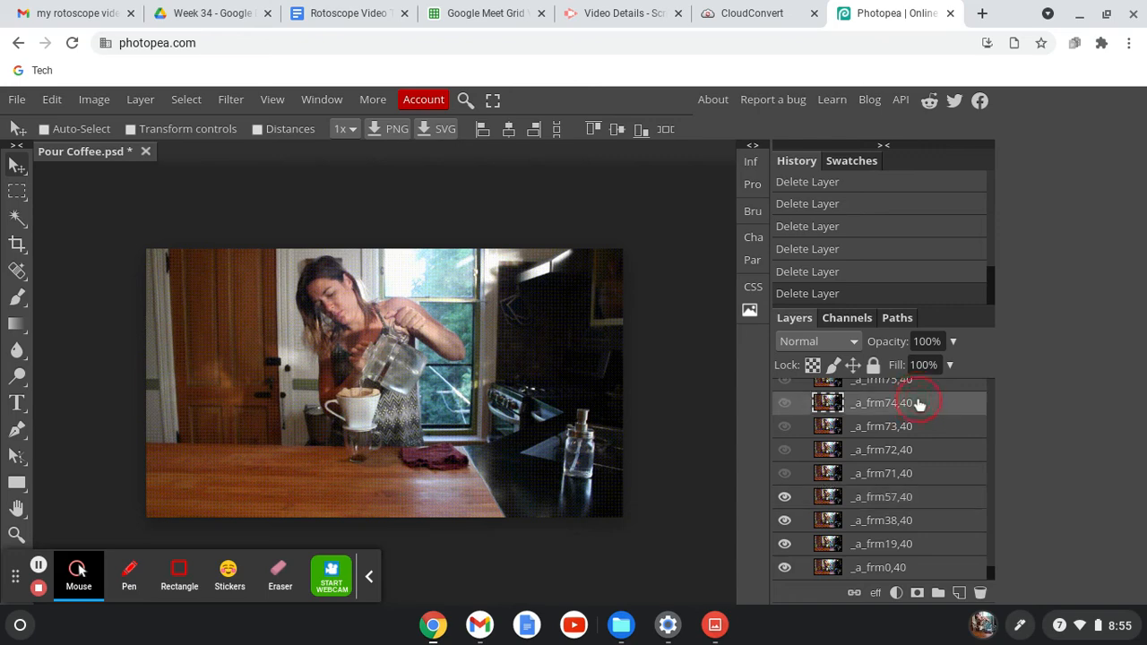
left_click(910, 475, "shift")
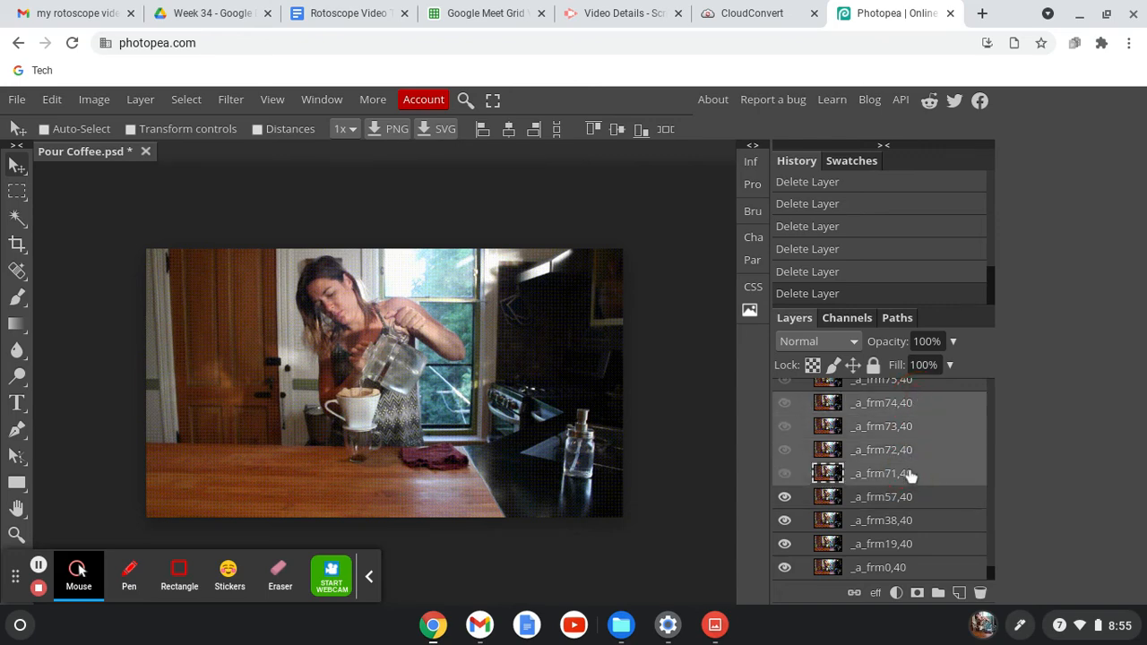
left_click(980, 593)
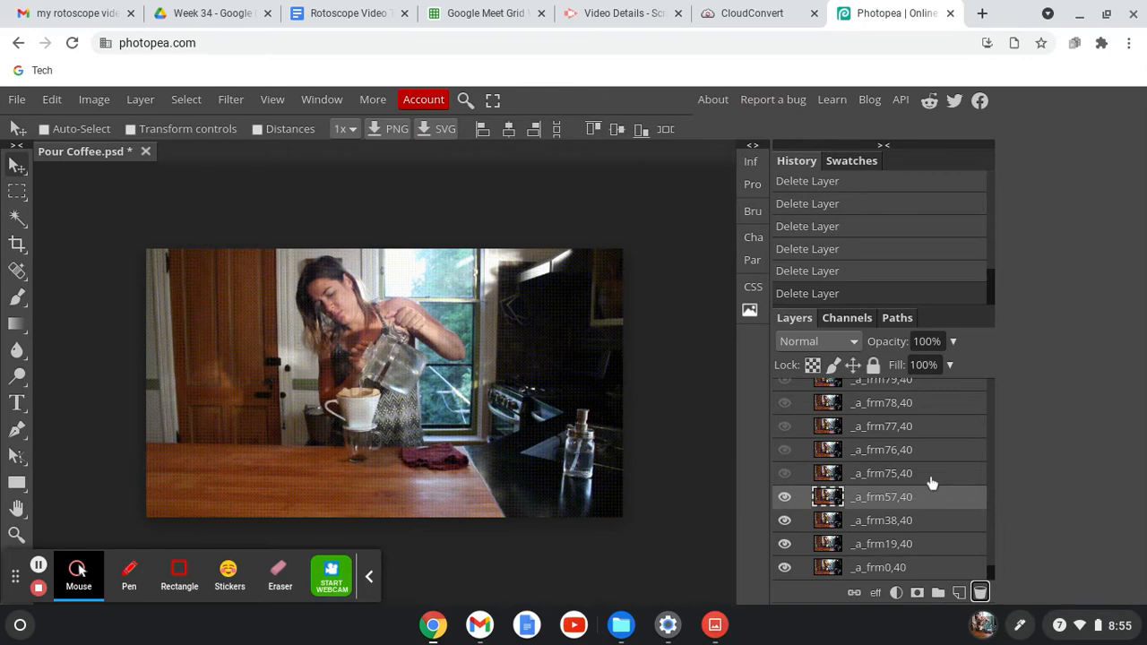
left_click(930, 476)
left_click(980, 592)
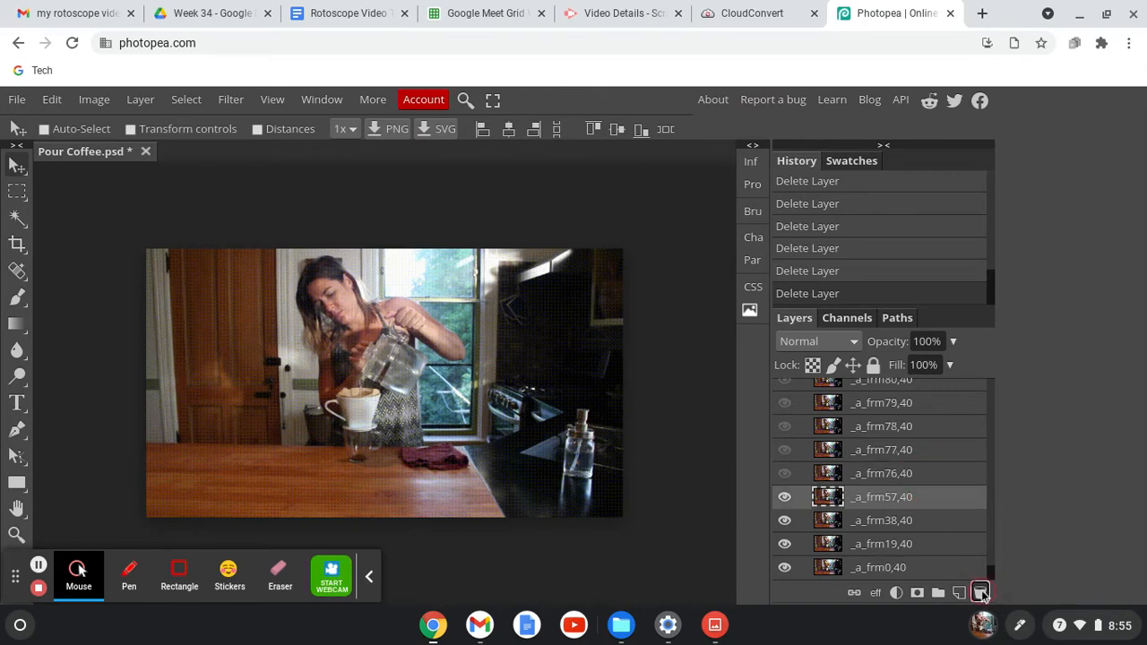
Step: Make the kept _a_frm76,40 visible along with the kept frames 0, 19, 38 and 57
left_click(785, 475)
left_click(797, 475)
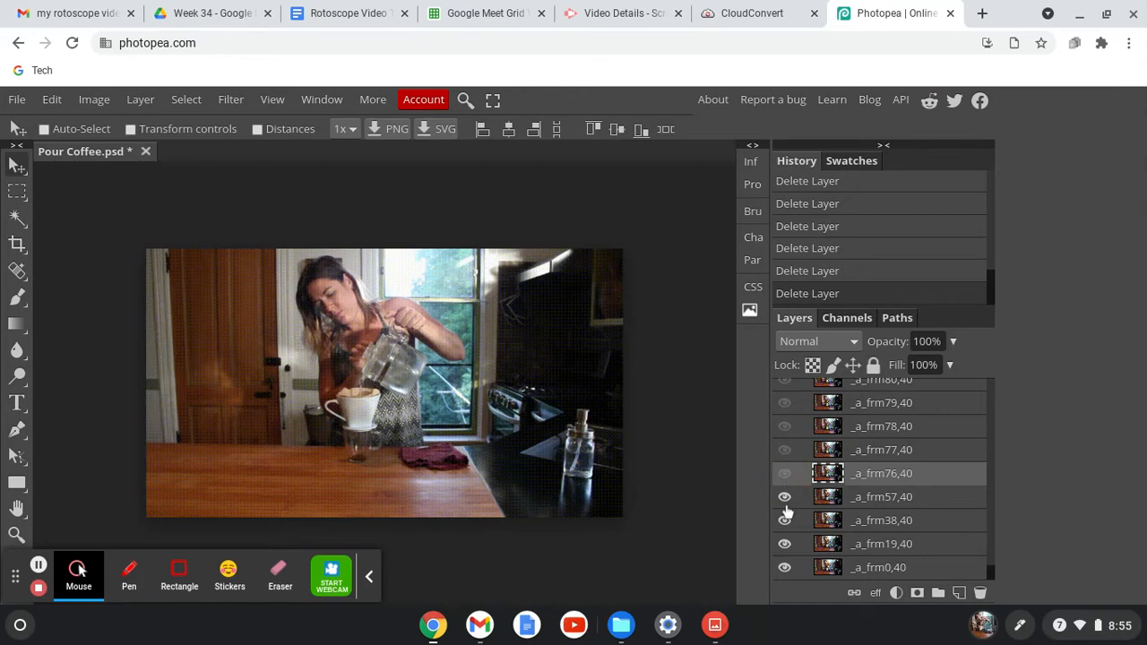
left_click(785, 498)
left_click(784, 567)
left_click(784, 543)
left_click(784, 520)
left_click(784, 496)
left_click(784, 474)
Step: Delete the frame layers _a_frm77,40 through _a_frm94,40 in a single batch
left_click(880, 452)
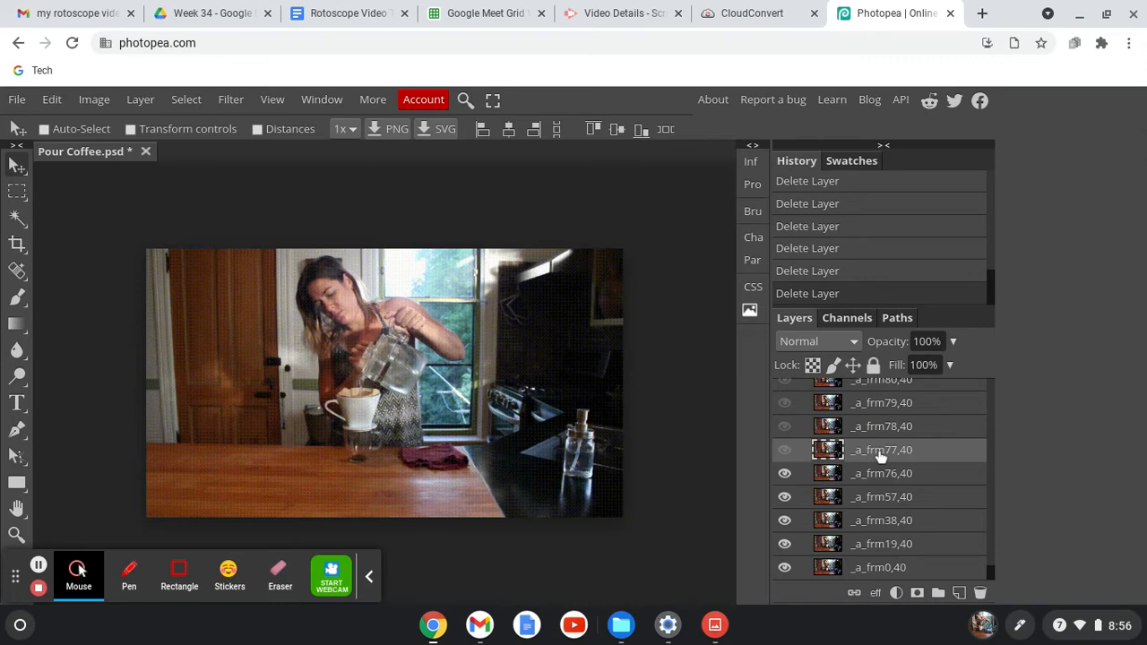
scroll(922, 489, "up", 3)
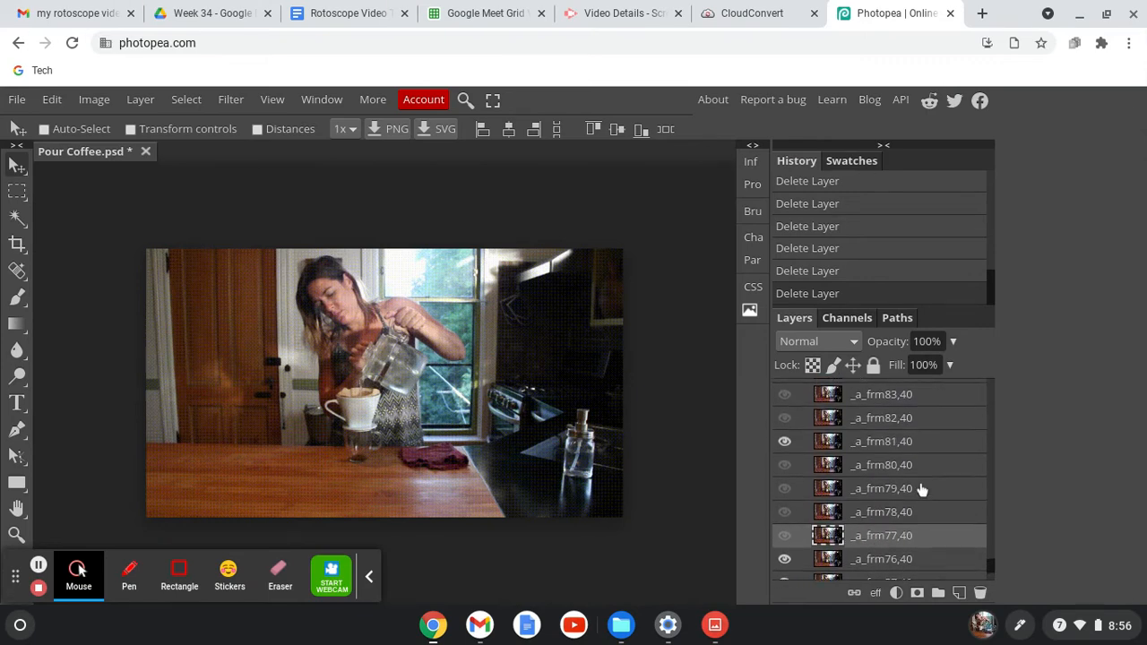
scroll(922, 488, "up", 4)
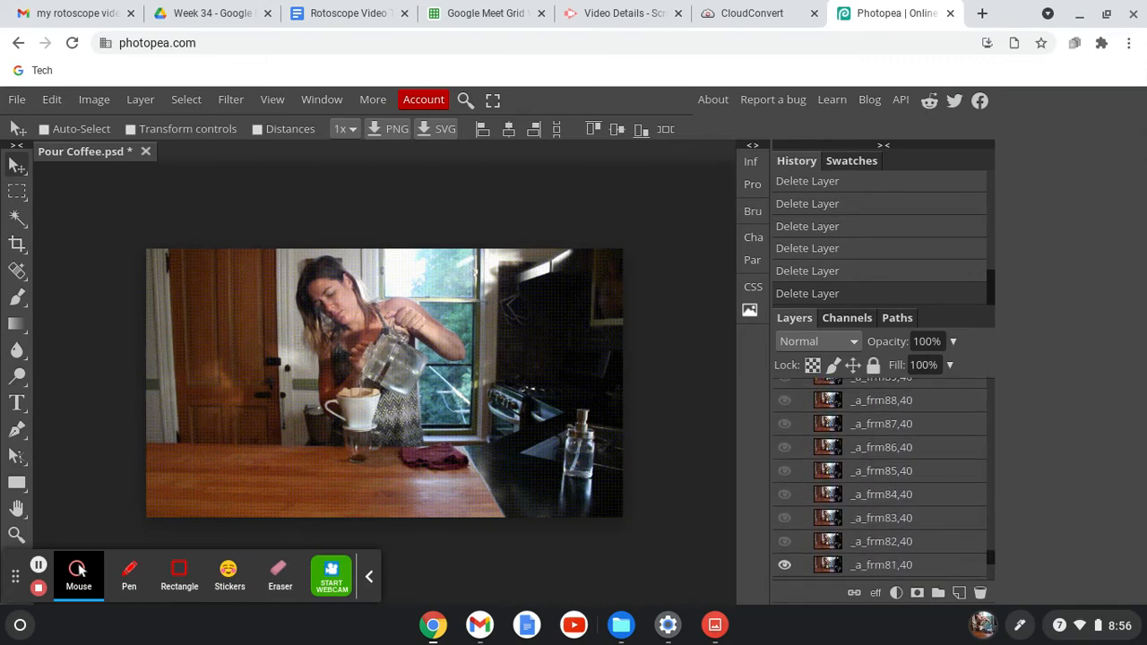
scroll(880, 479, "up", 5)
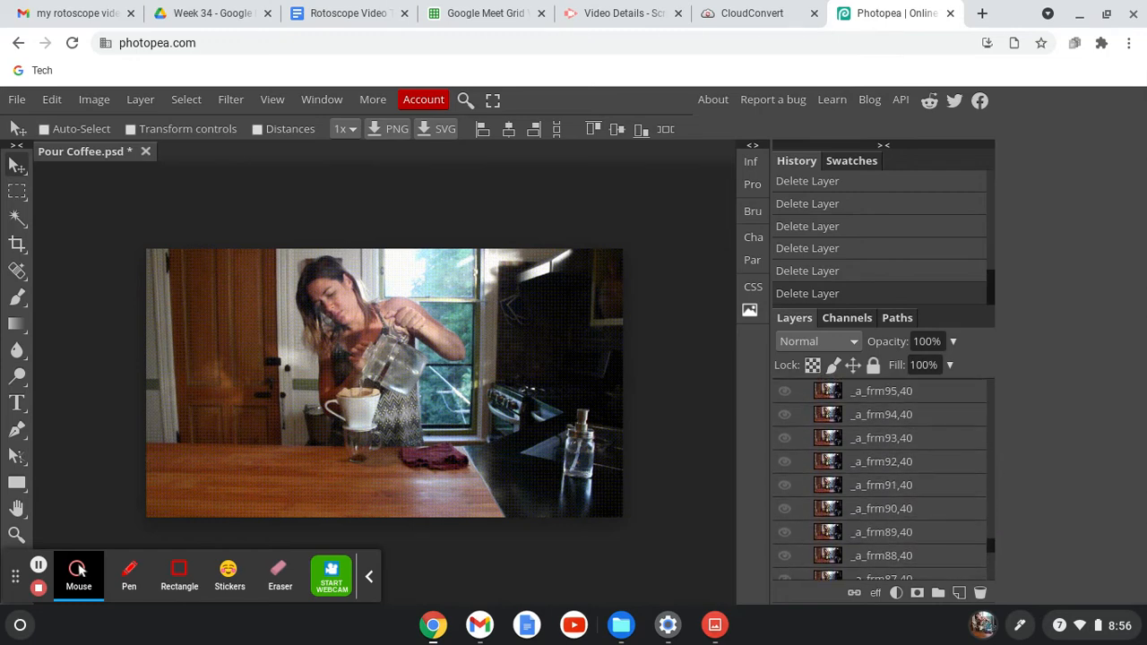
scroll(918, 464, "up", 1)
left_click(918, 459, "shift")
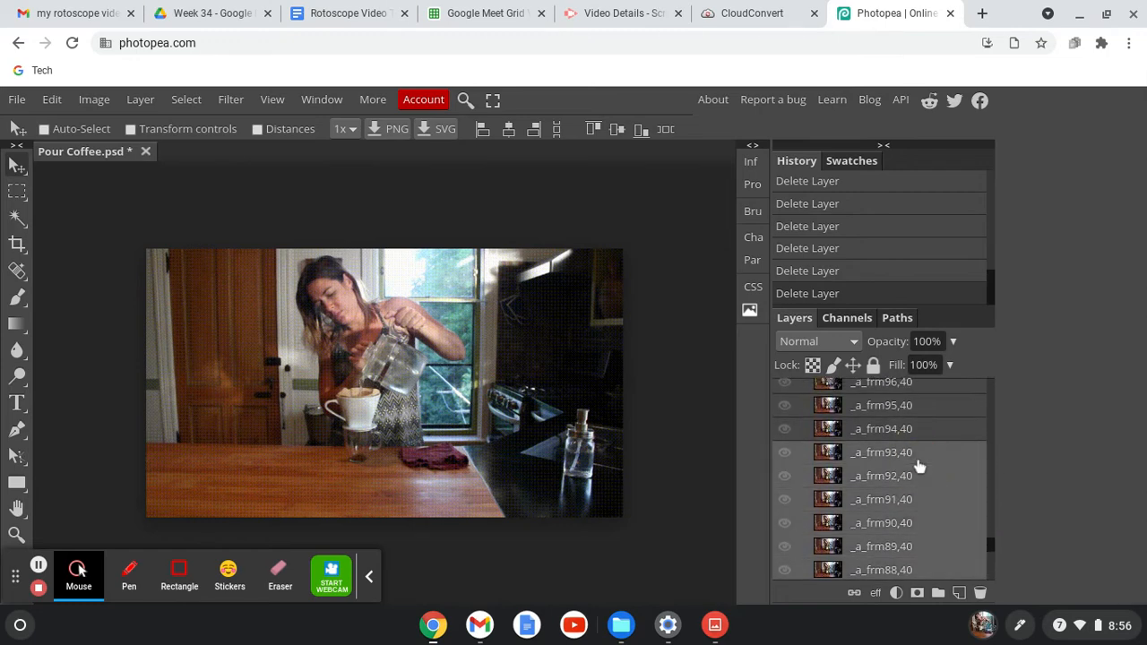
left_click(910, 431, "shift")
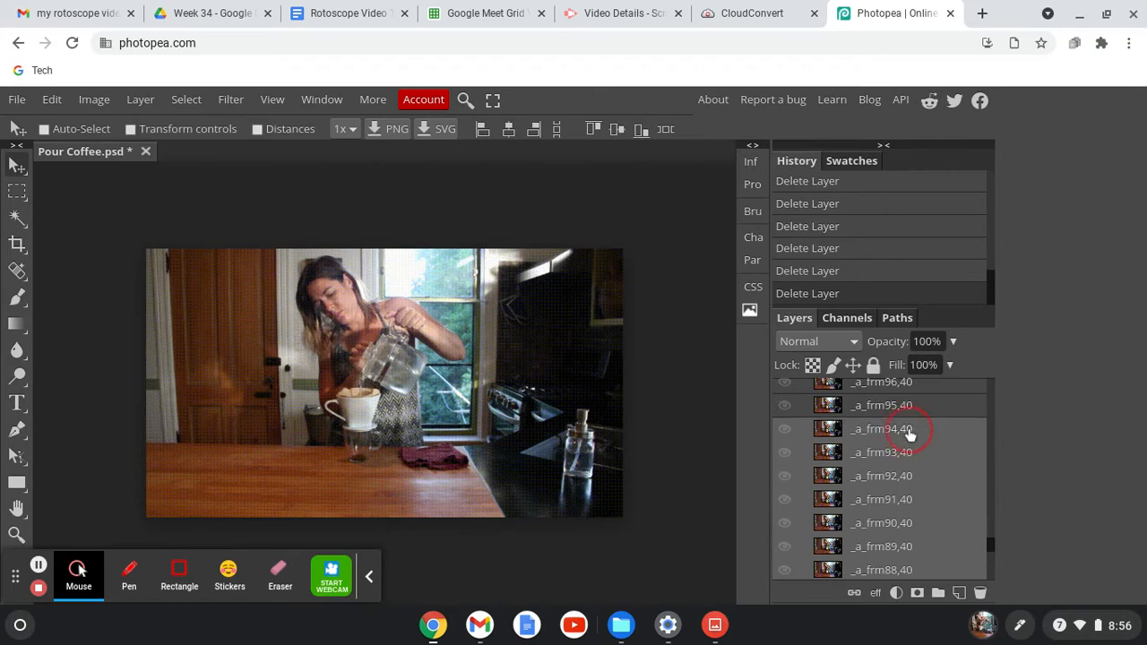
left_click(980, 593)
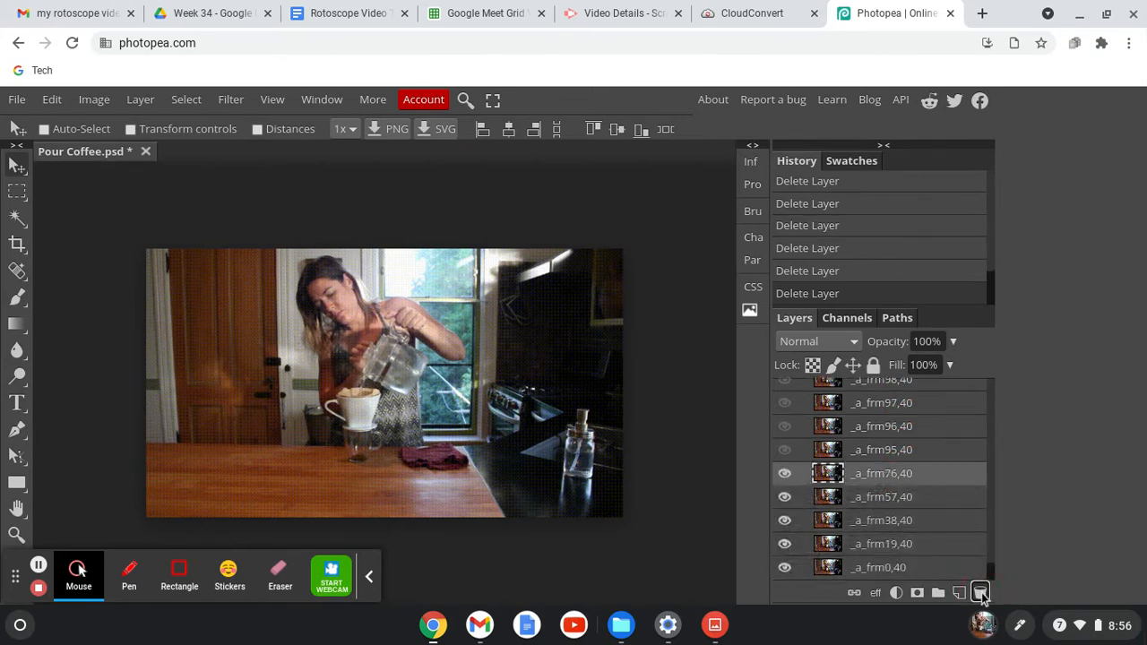
Step: Make the kept _a_frm95,40 visible, toggling its visibility to compare it with the frame below
left_click(785, 454)
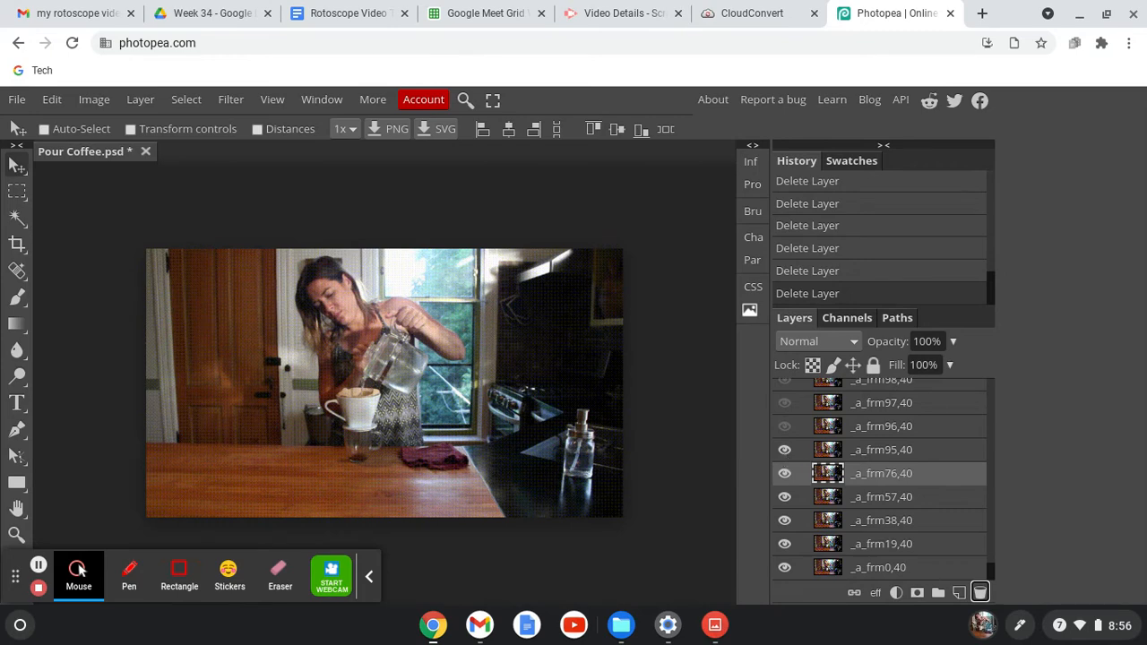
left_click(784, 452)
left_click(785, 453)
Step: Delete the frame layers _a_frm96,40 through _a_frm98,40 together, keeping _a_frm95,40
scroll(881, 436, "up", 3)
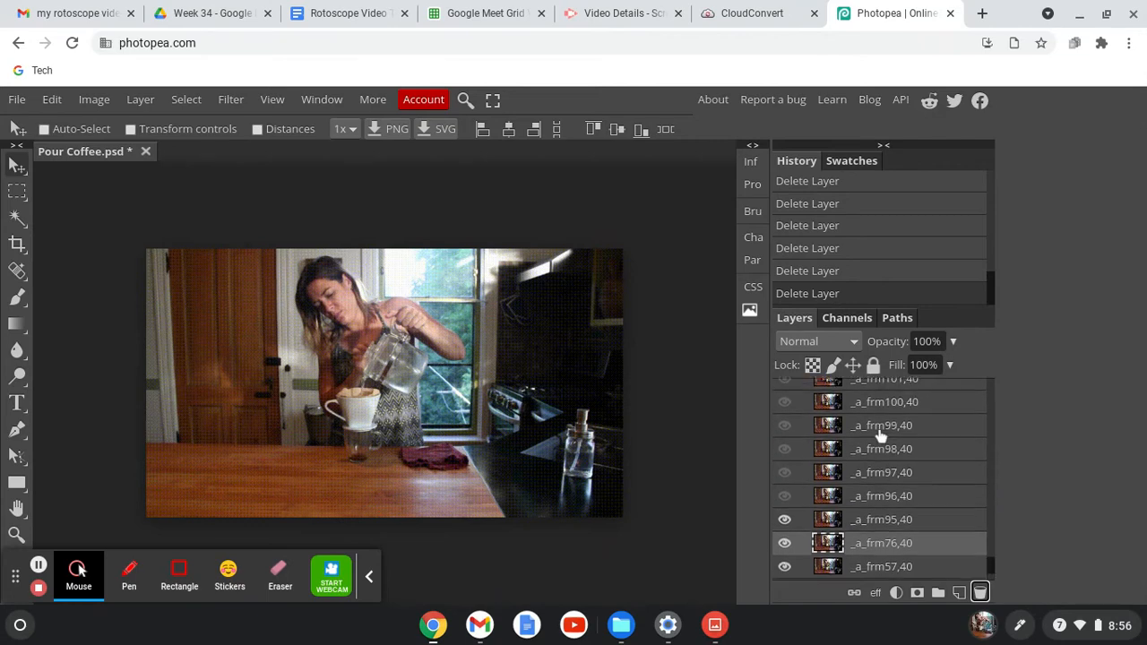
left_click(881, 504)
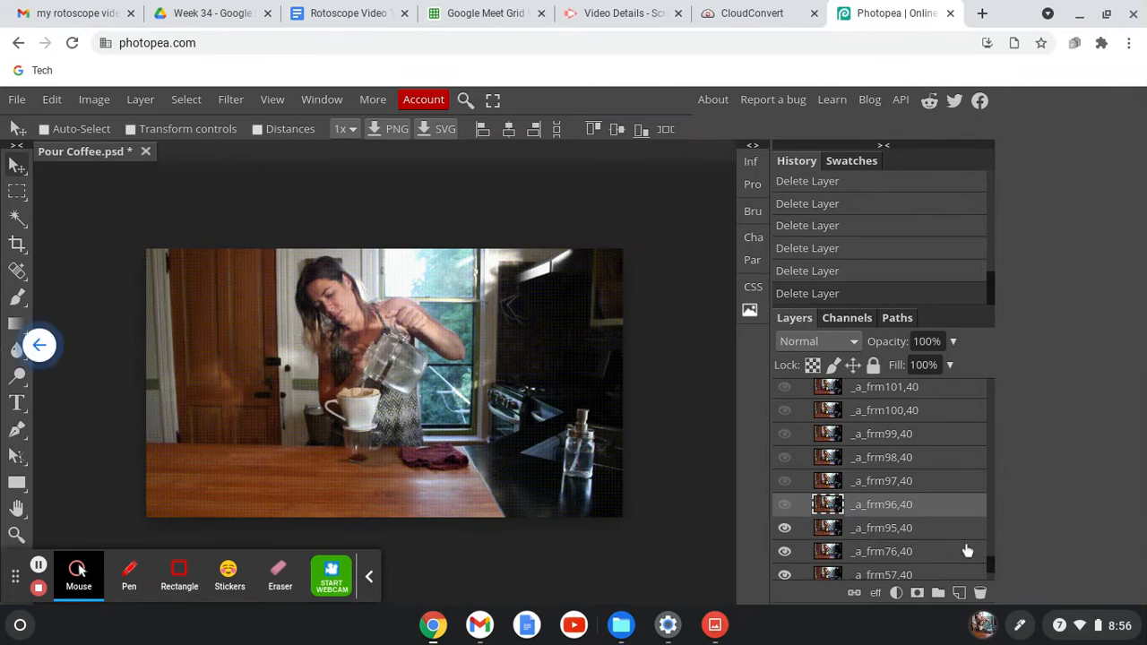
double_click(911, 460)
left_click(908, 506)
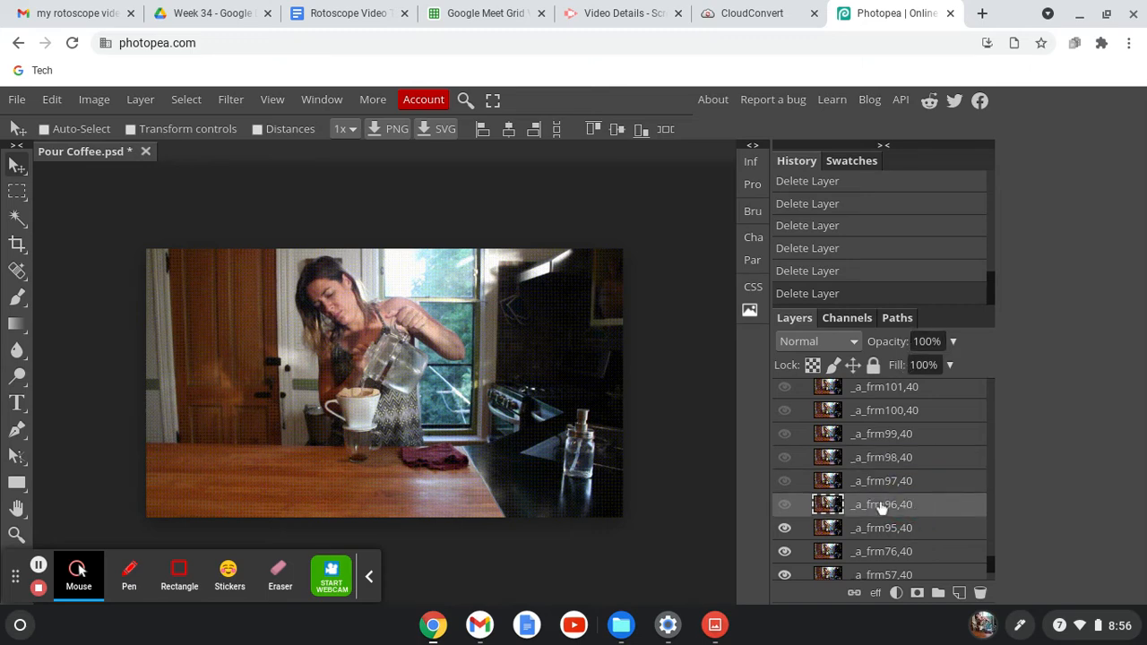
left_click(873, 364)
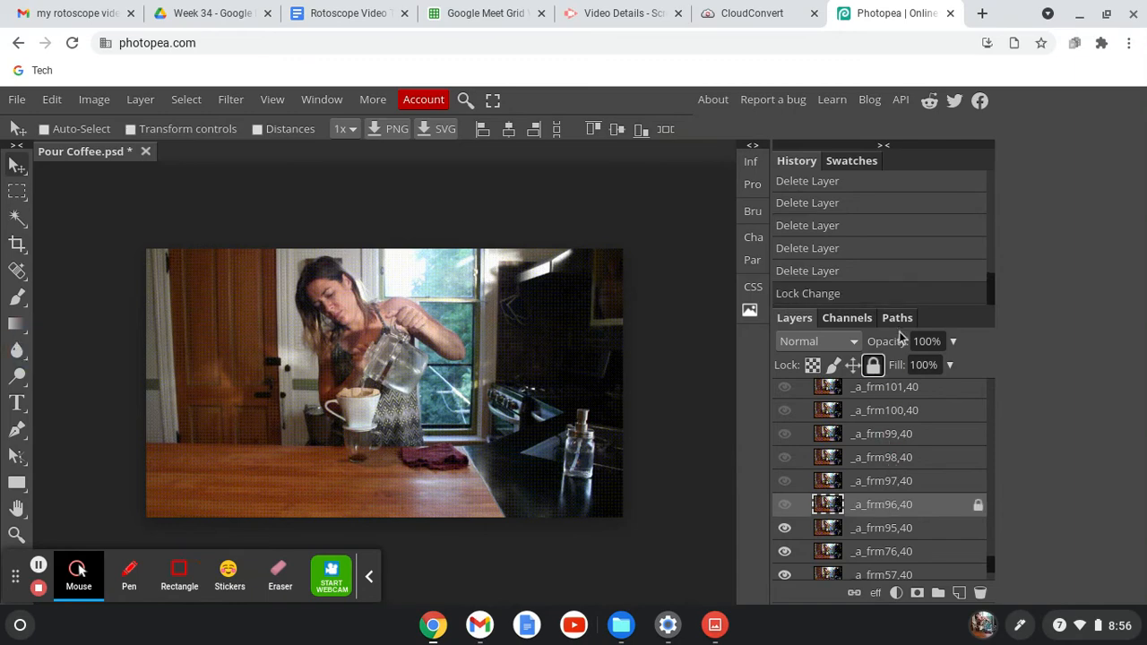
left_click(915, 454, "shift")
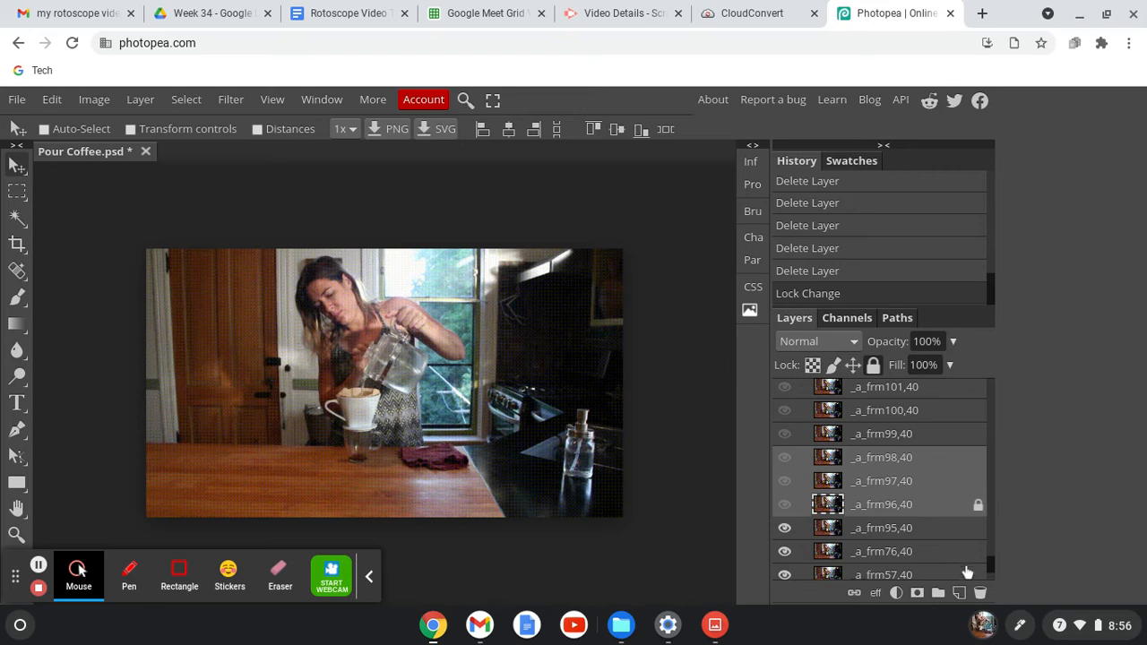
left_click(980, 594)
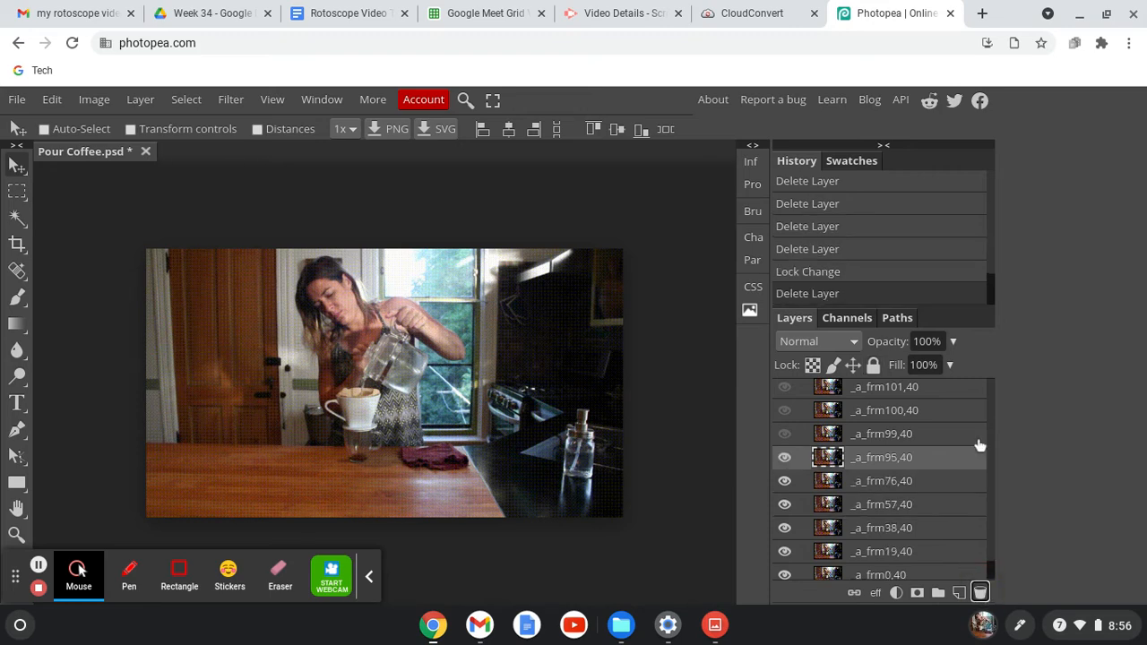
Step: Delete the frame layers _a_frm99,40 through _a_frm104,40 in one batch, leaving the kept _a_frm95,40 in place
scroll(955, 433, "up", 2)
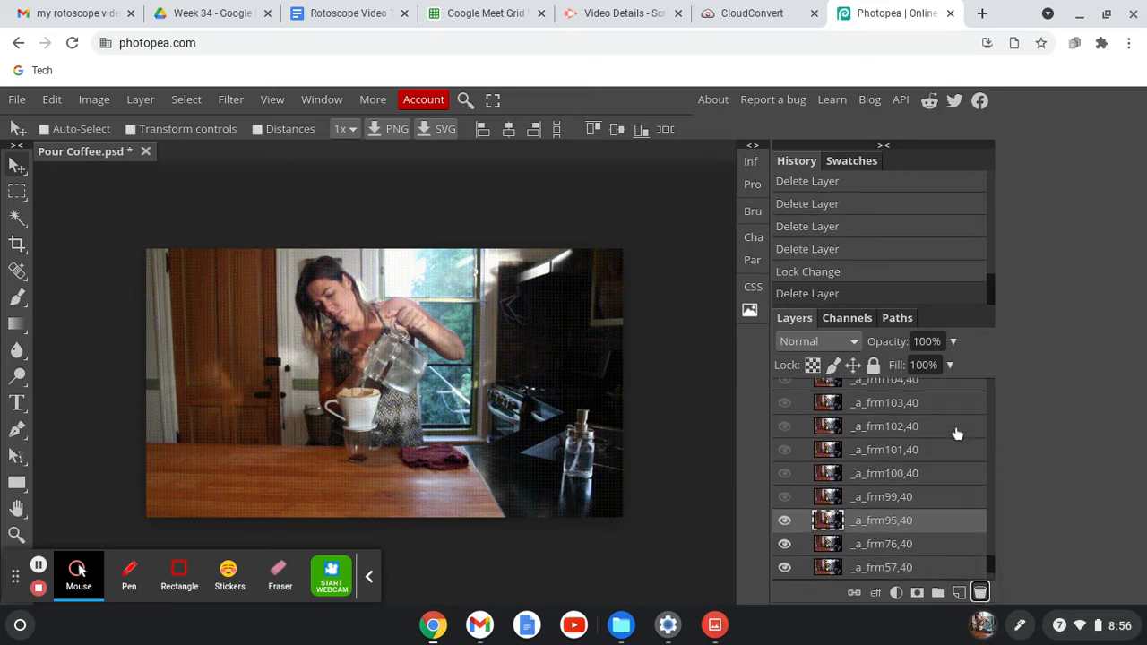
left_click(938, 505)
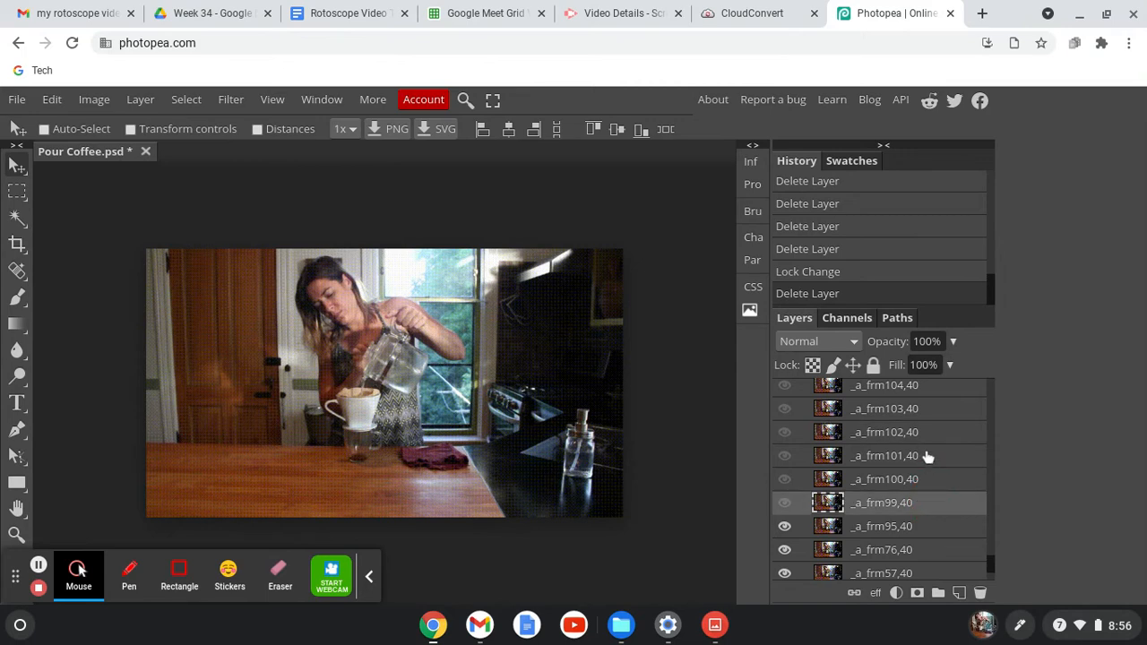
left_click(923, 394, "shift")
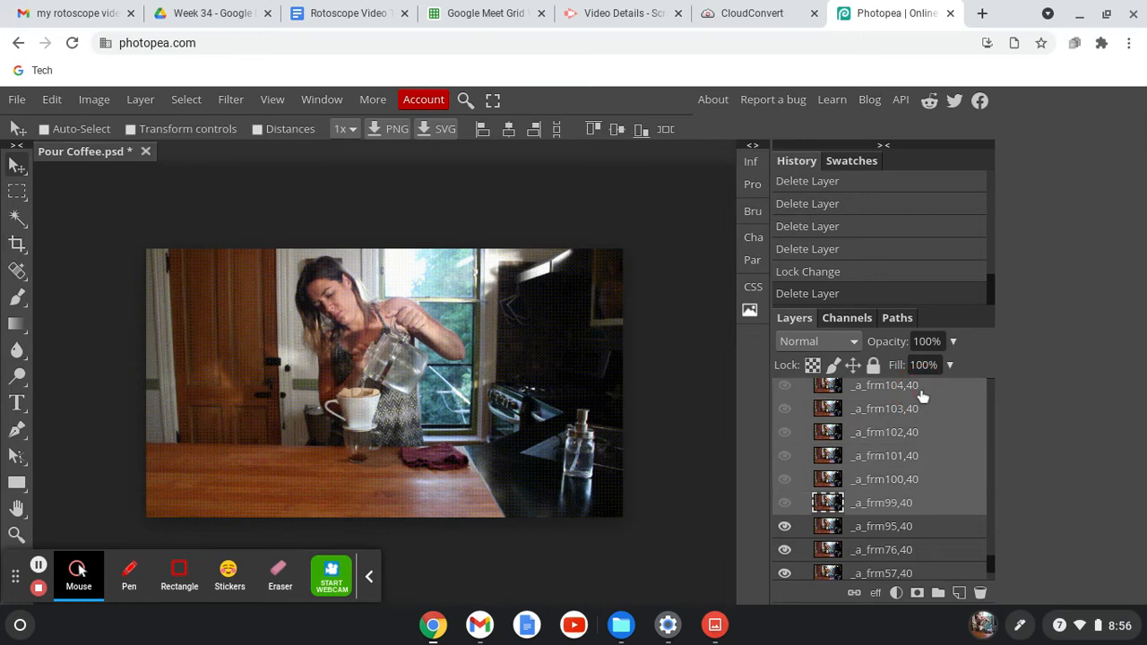
left_click(980, 594)
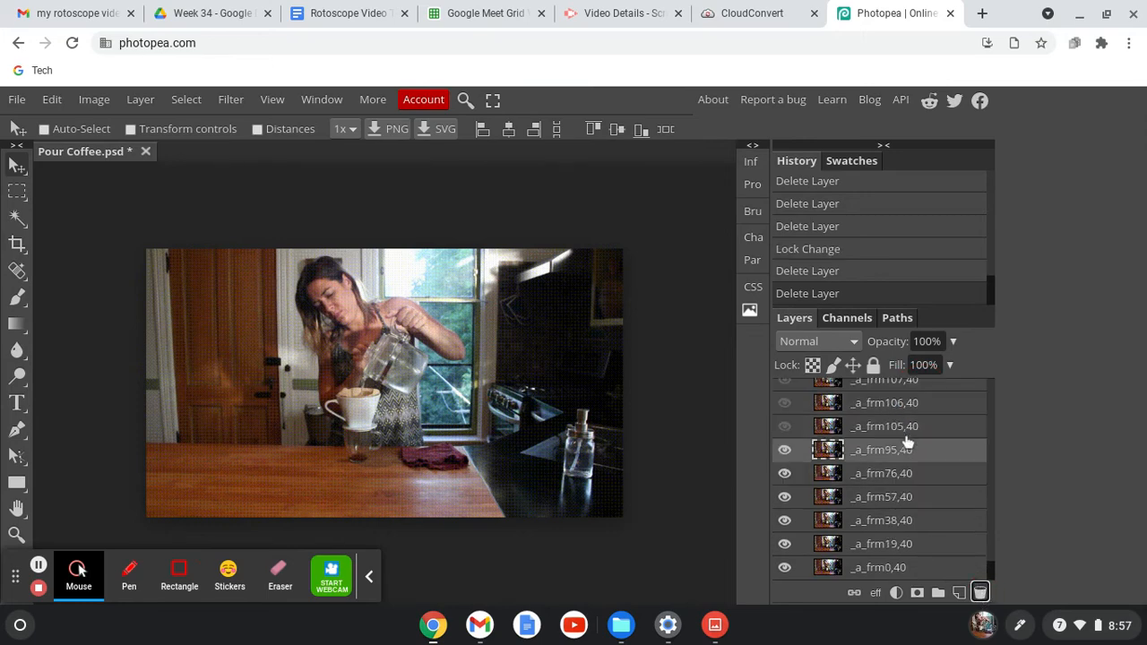
Step: Delete the frame layers _a_frm108,40 through _a_frm113,40 together, keeping _a_frm114,40
scroll(907, 443, "up", 4)
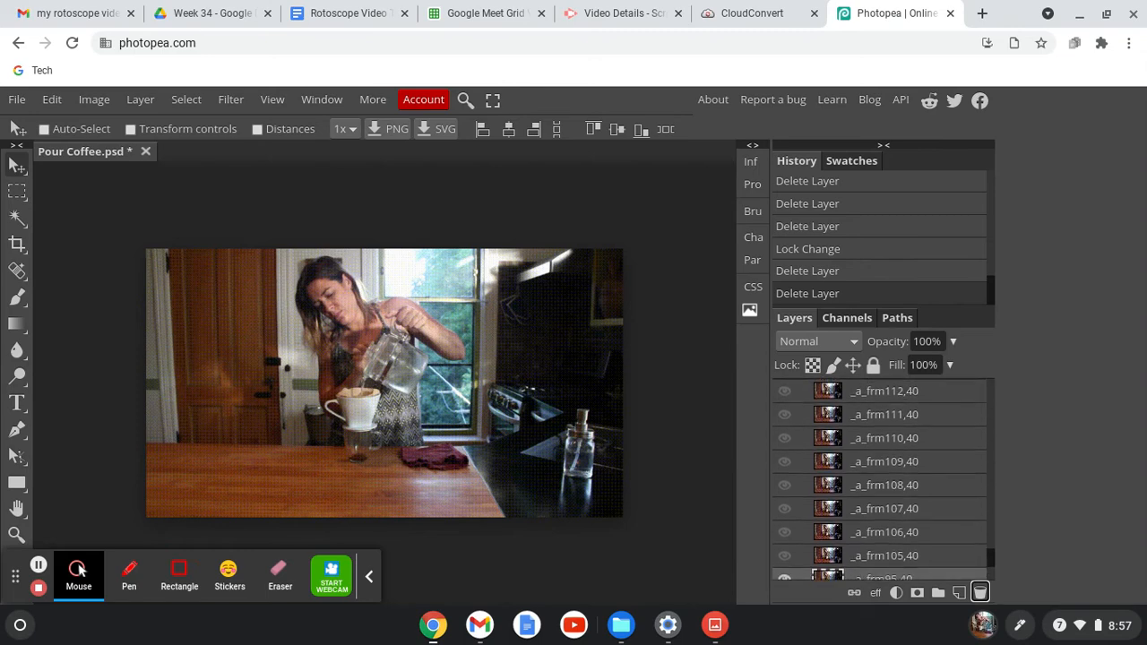
scroll(908, 439, "up", 3)
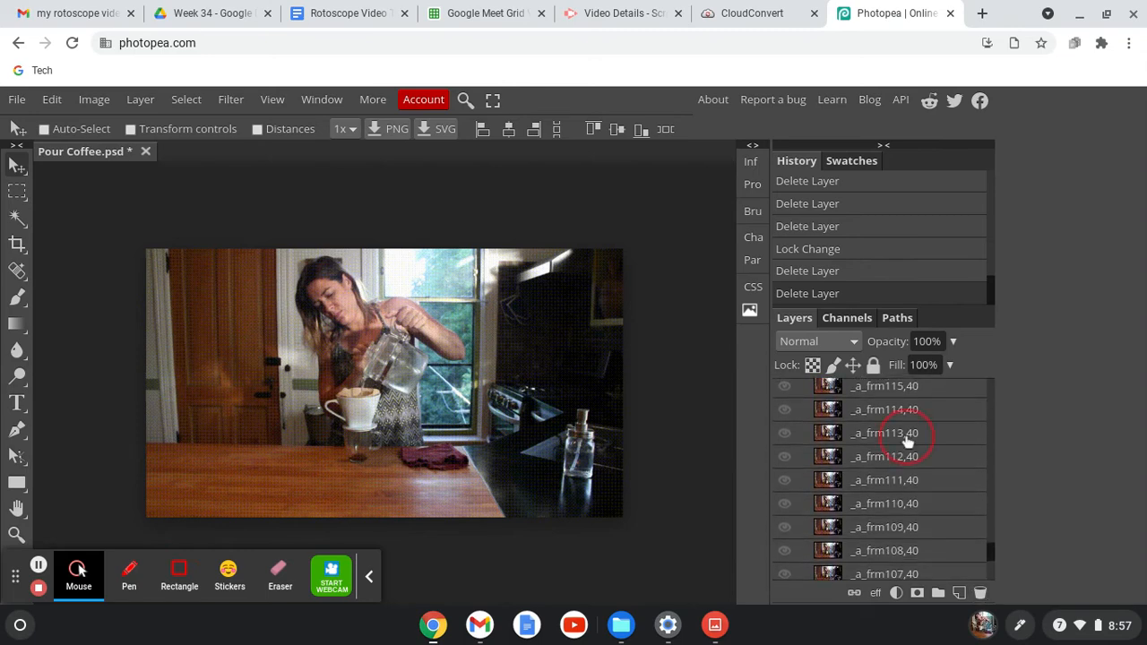
left_click(906, 437)
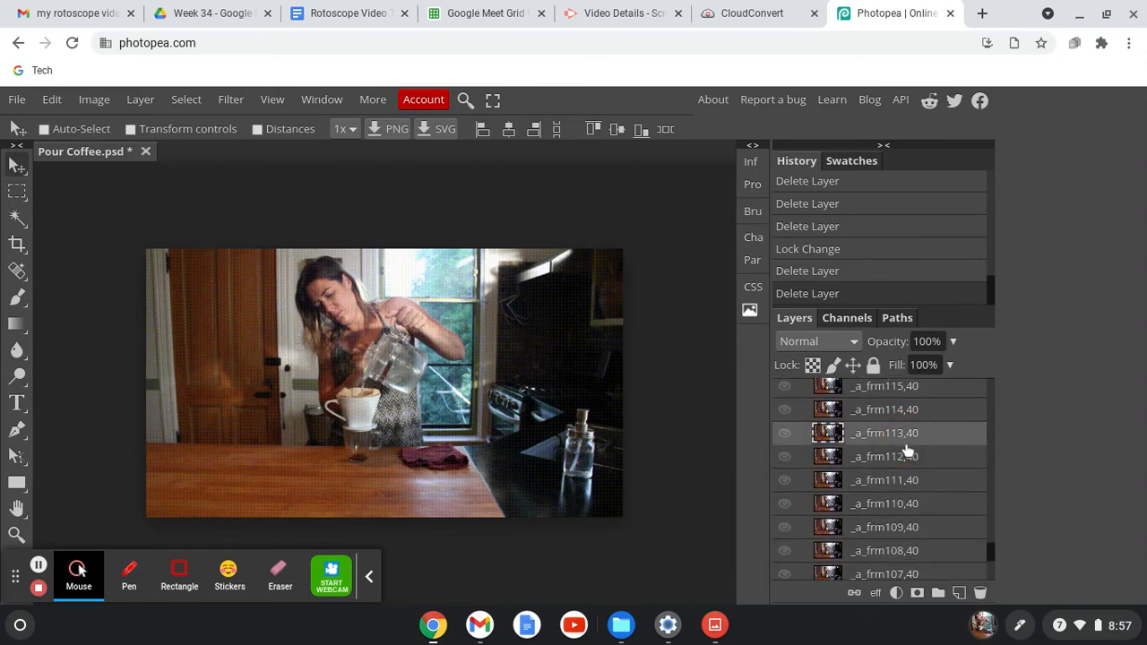
scroll(908, 451, "up", 1)
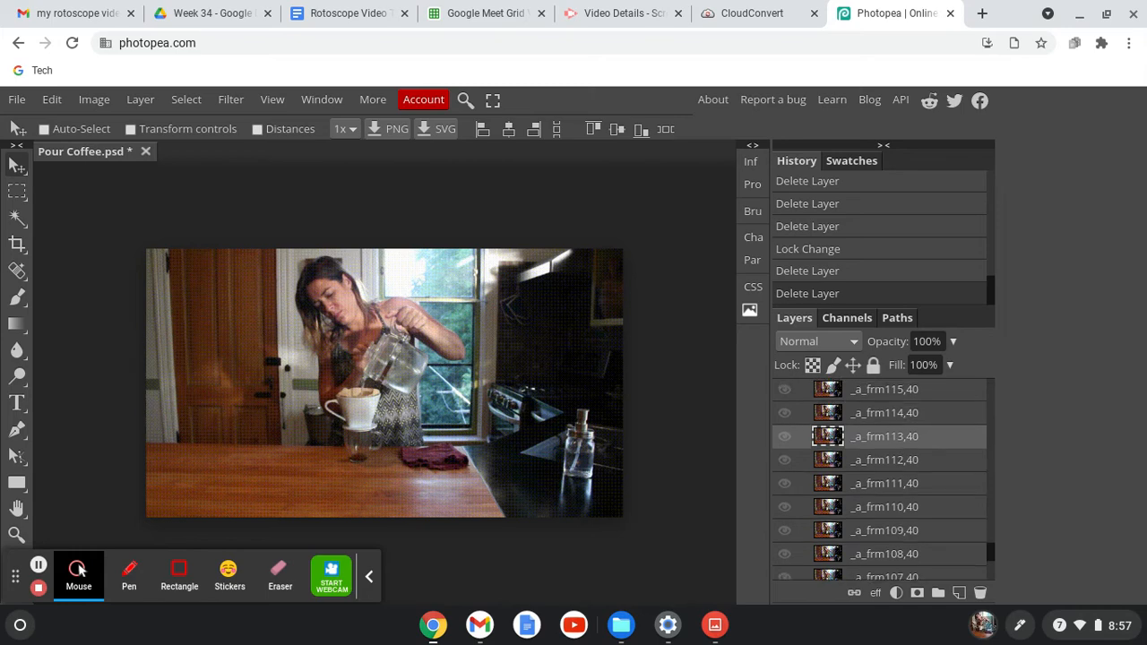
left_click(941, 549, "shift")
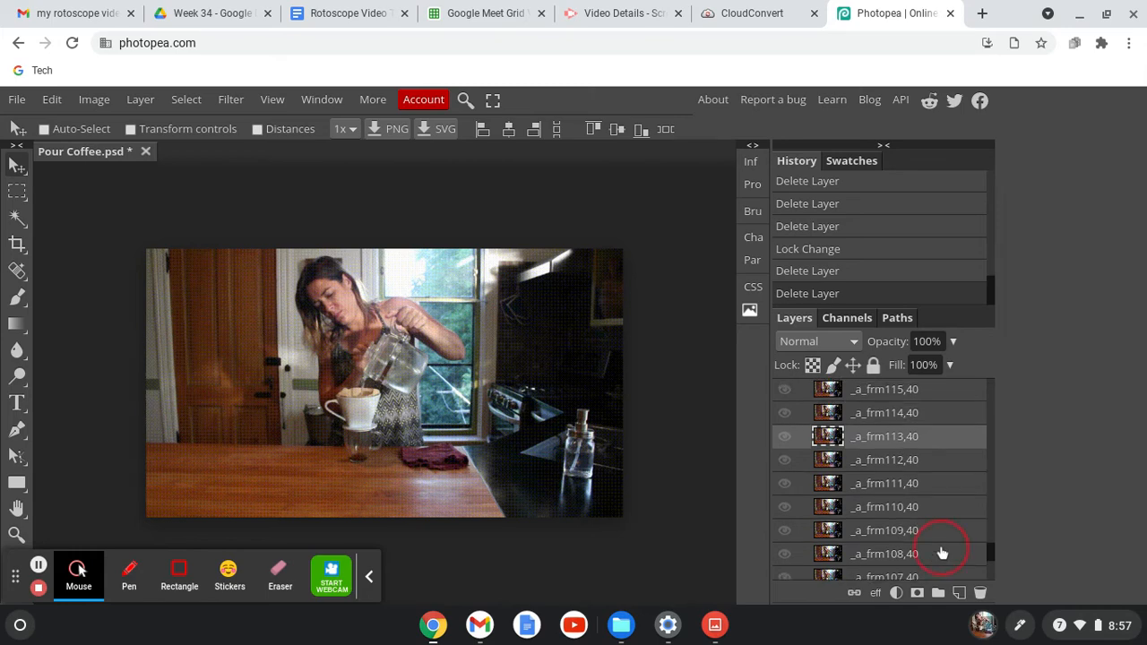
left_click(980, 595)
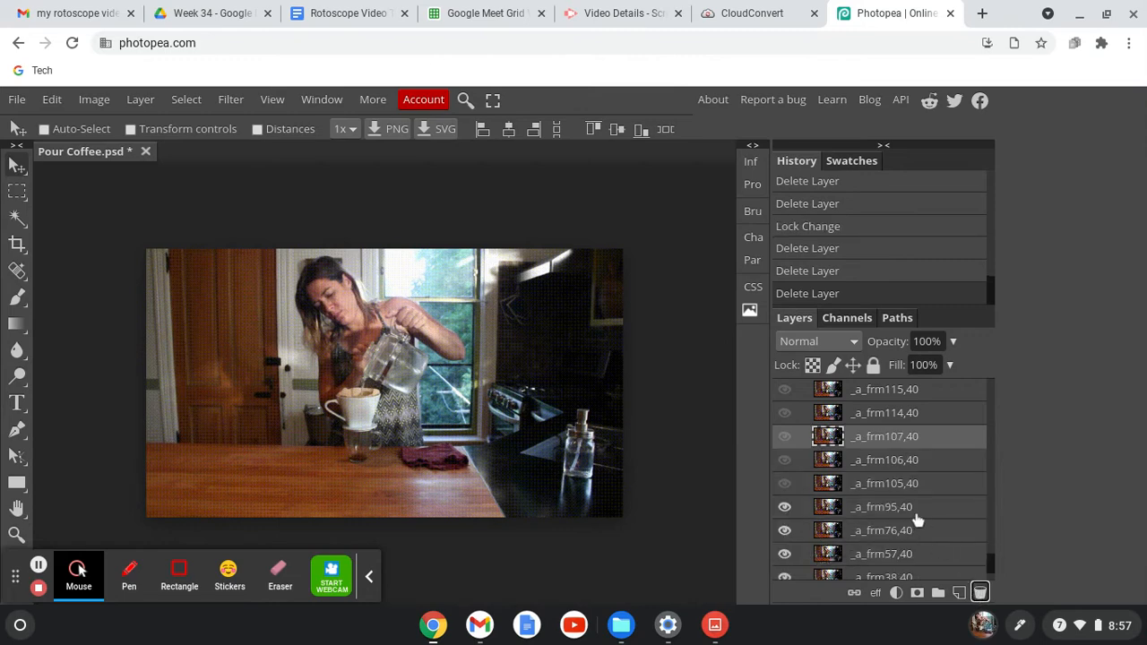
Step: Delete the leftover frame layers _a_frm105,40 through _a_frm107,40 between the kept _a_frm95,40 and _a_frm114,40
left_click(912, 485)
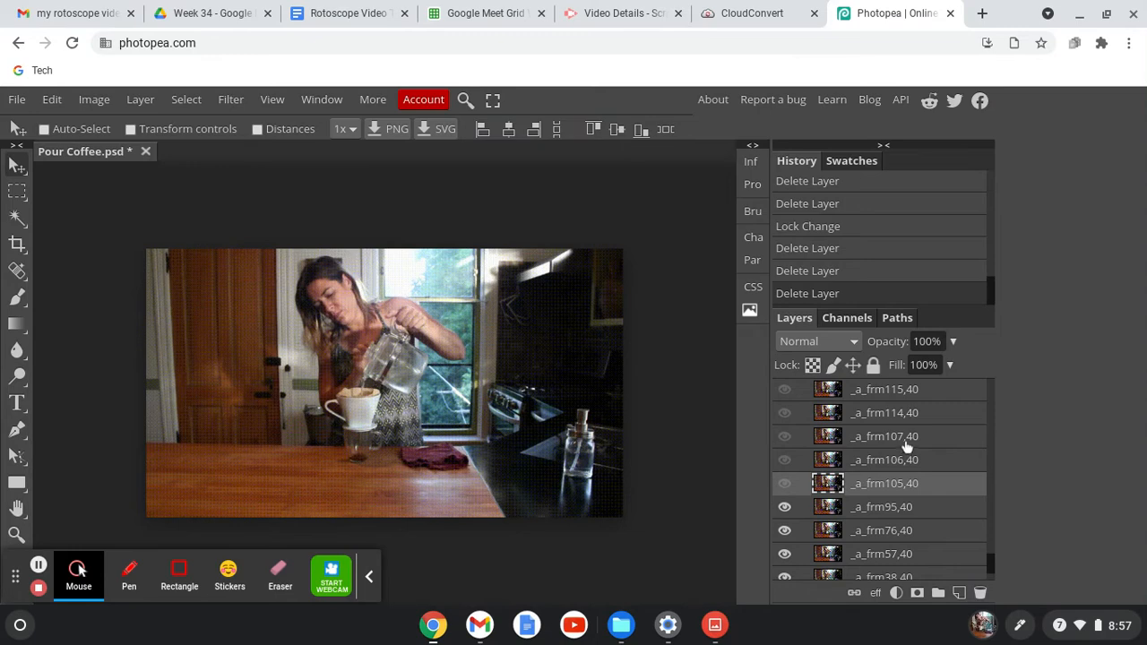
left_click(908, 441, "shift")
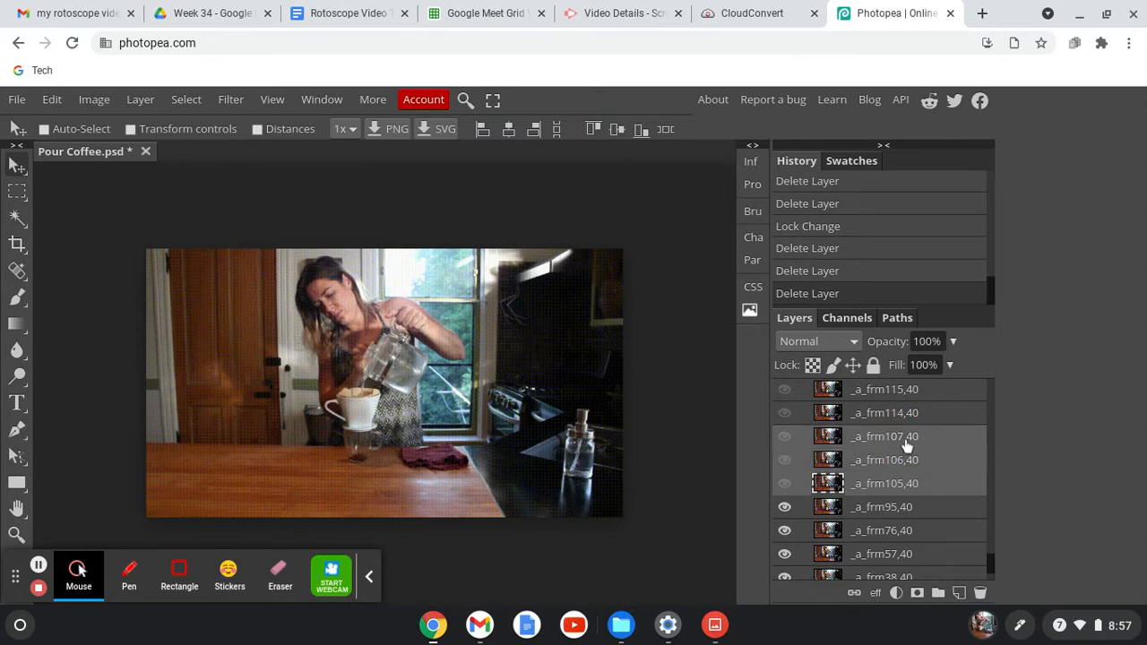
left_click(980, 593)
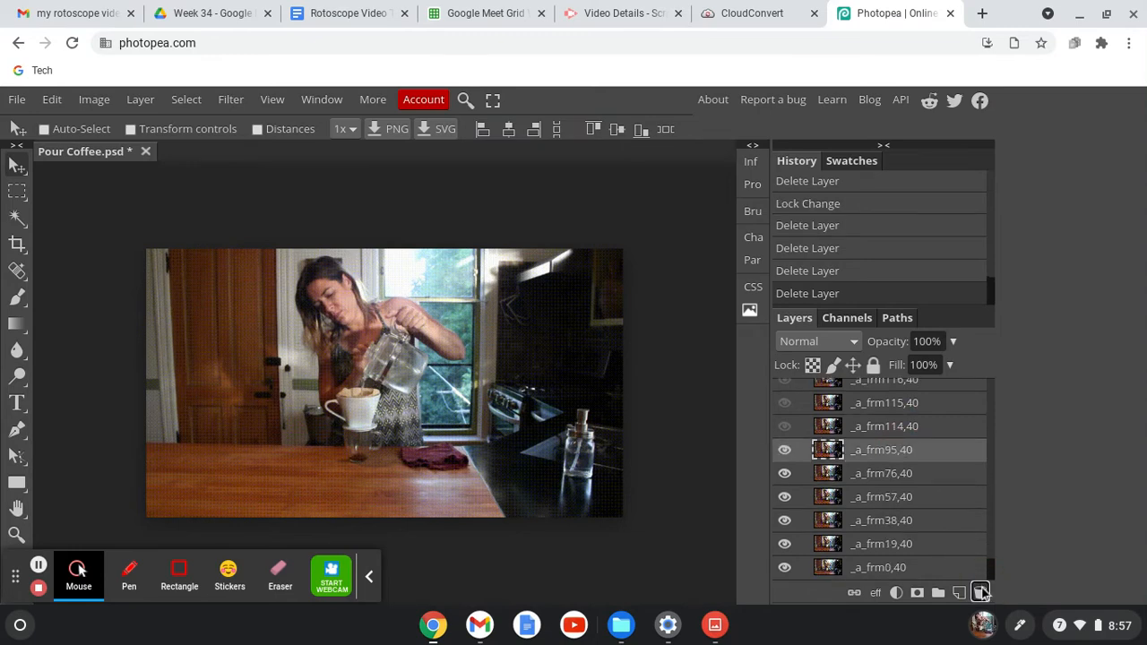
Step: Make the kept _a_frm114,40 visible, toggling its visibility to compare it with _a_frm95,40 below
left_click(785, 428)
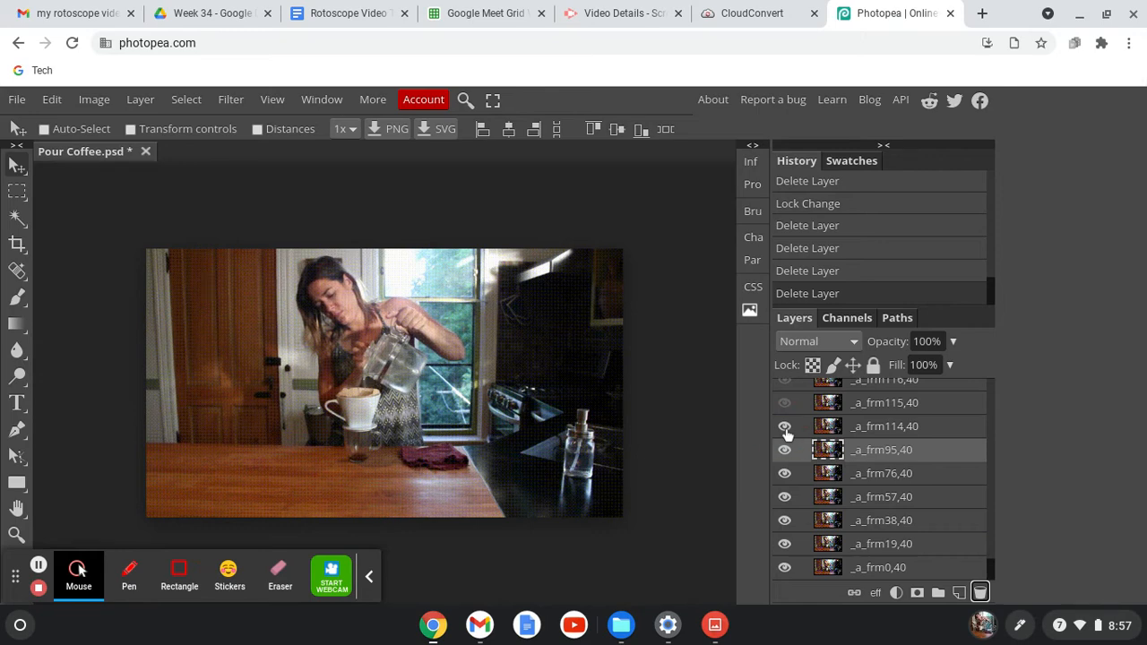
left_click(785, 427)
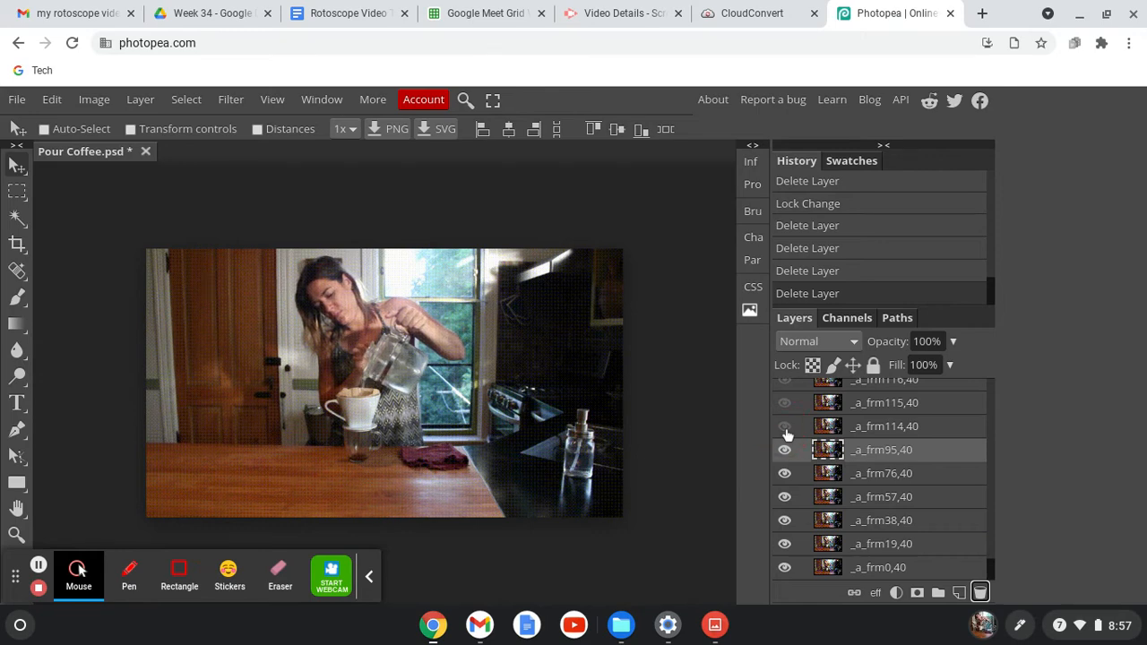
left_click(785, 428)
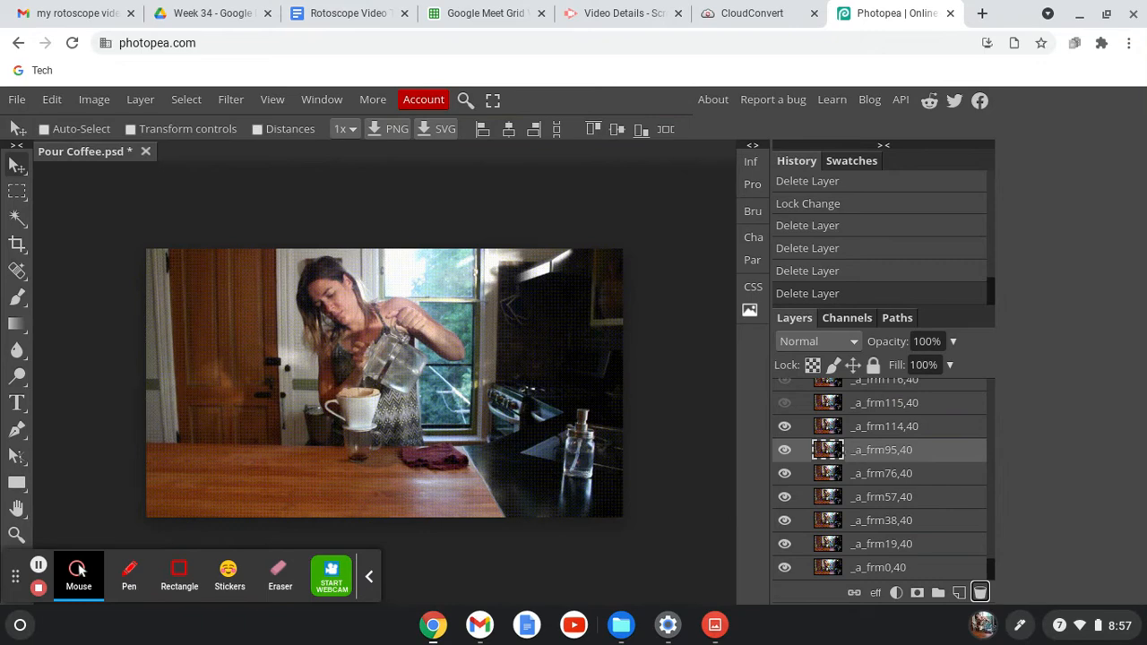
Step: Delete the frame layers _a_frm115,40 through _a_frm121,40 directly above the kept _a_frm114,40
scroll(880, 478, "up", 5)
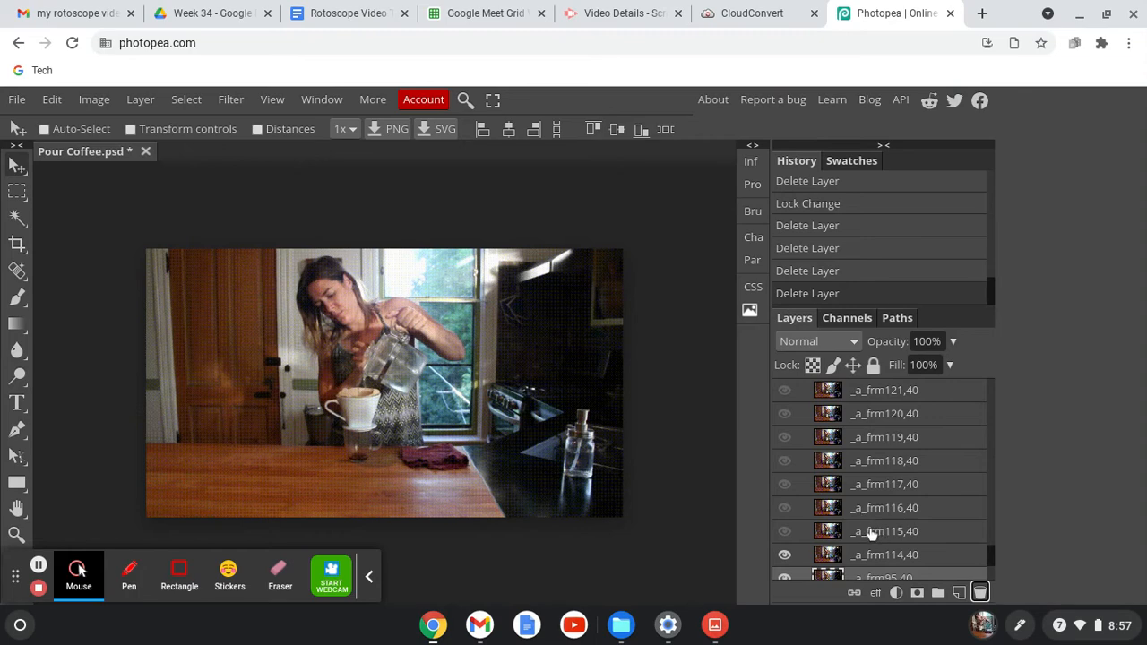
left_click(901, 533)
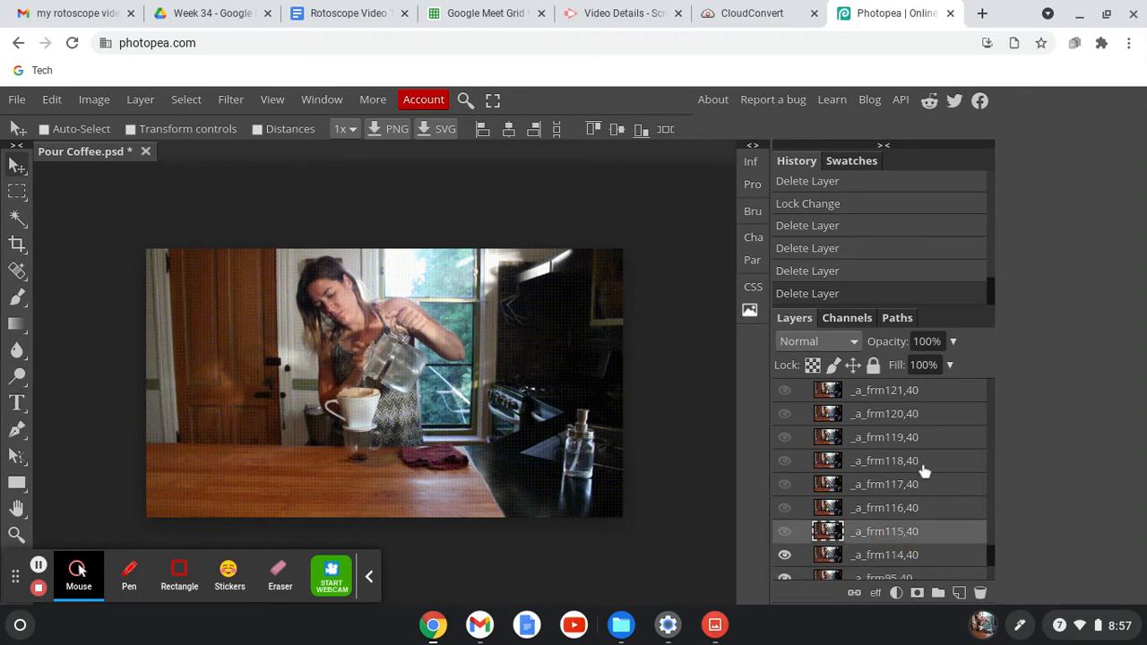
left_click(961, 395, "shift")
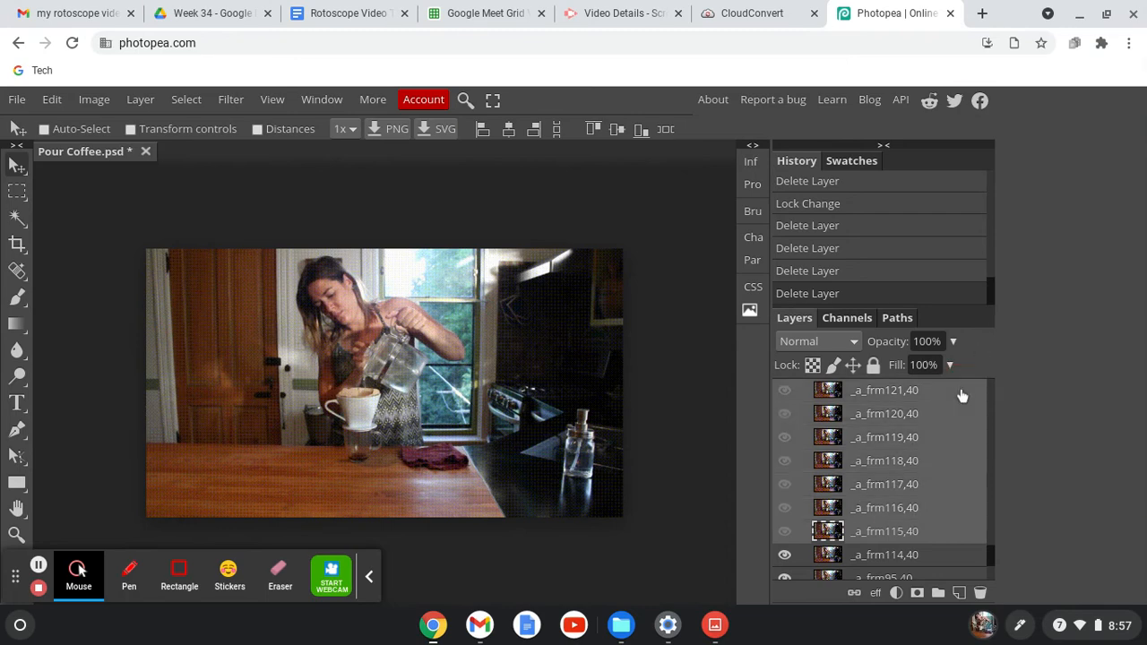
left_click(981, 593)
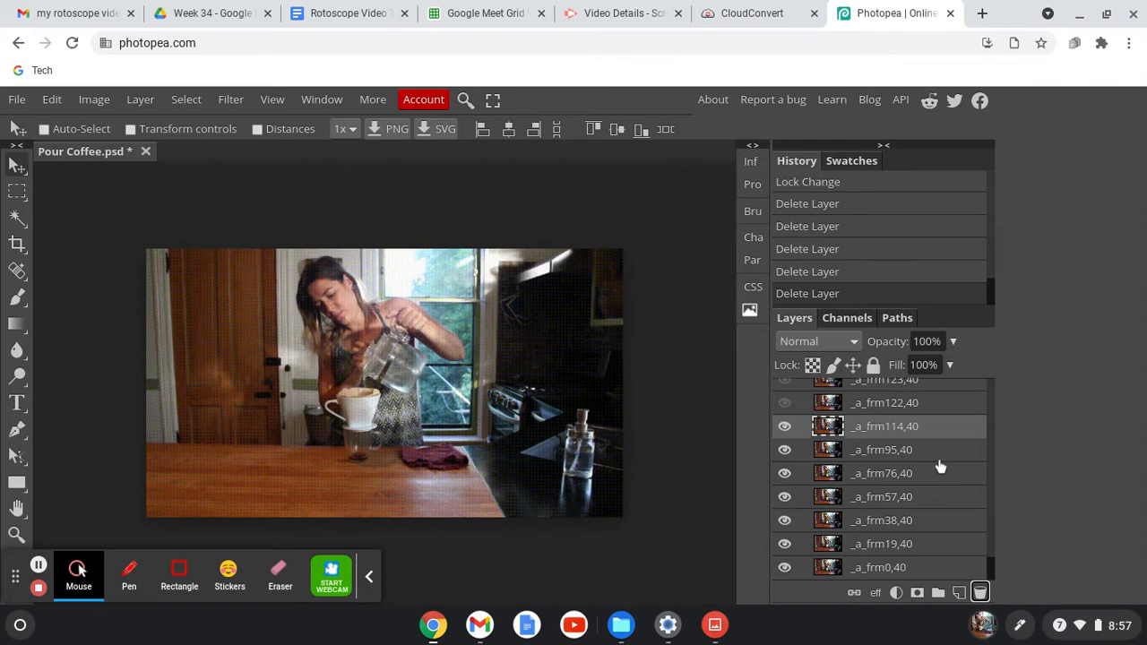
Step: Delete the frame layers _a_frm124,40 through _a_frm129,40 in one batch
left_click(994, 557)
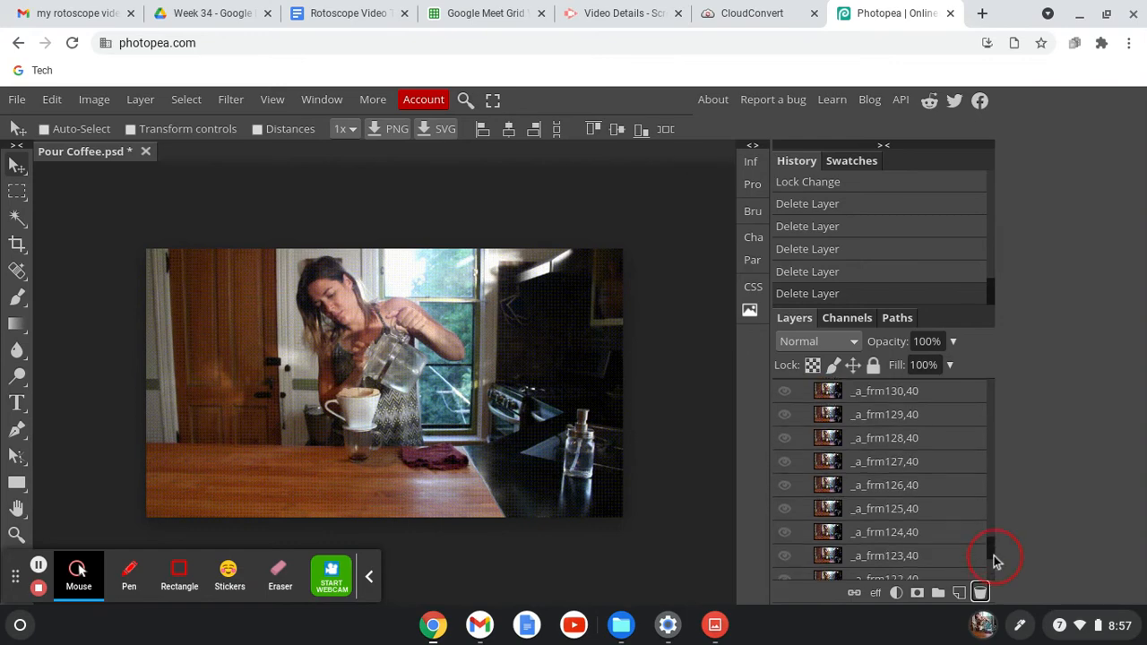
left_click(935, 416)
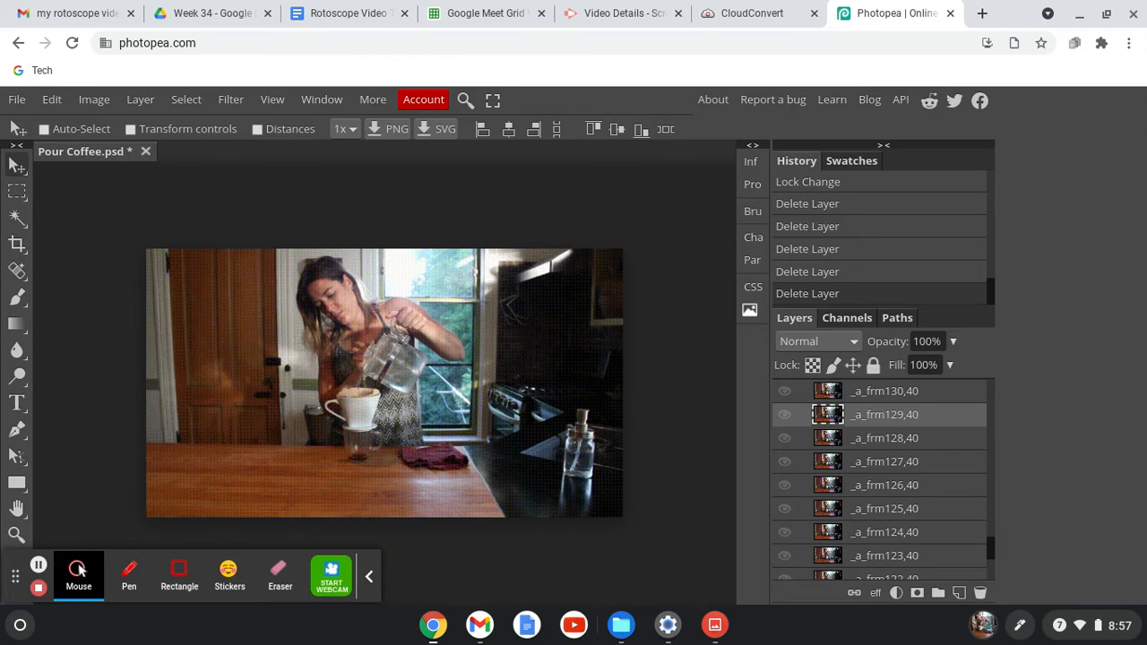
left_click(914, 531, "shift")
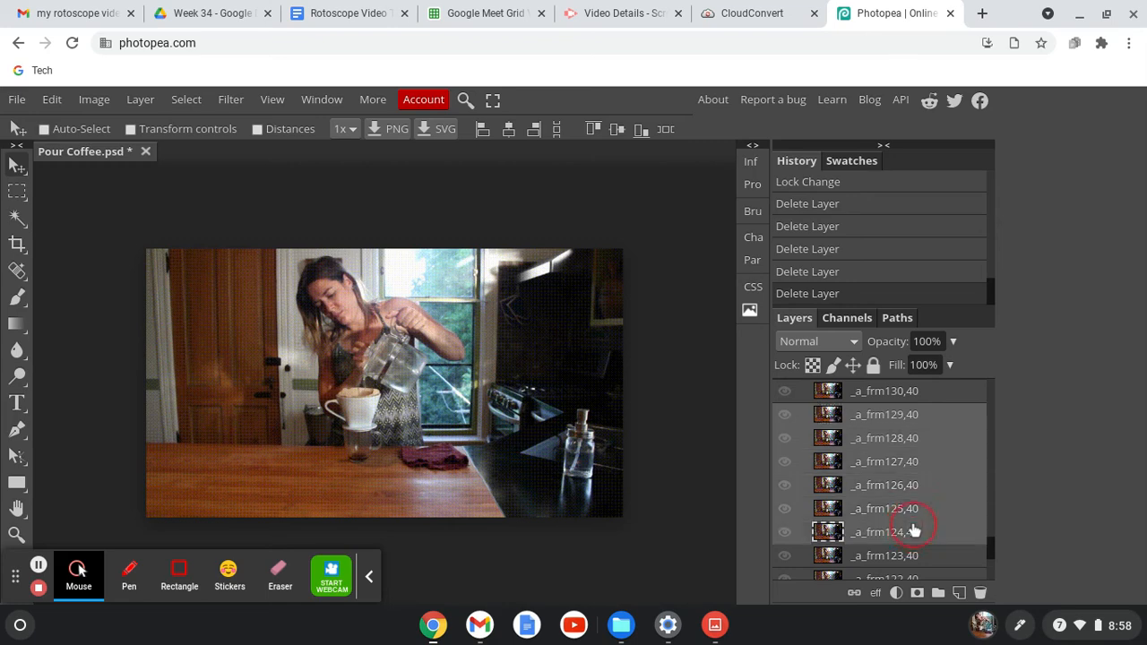
left_click(980, 593)
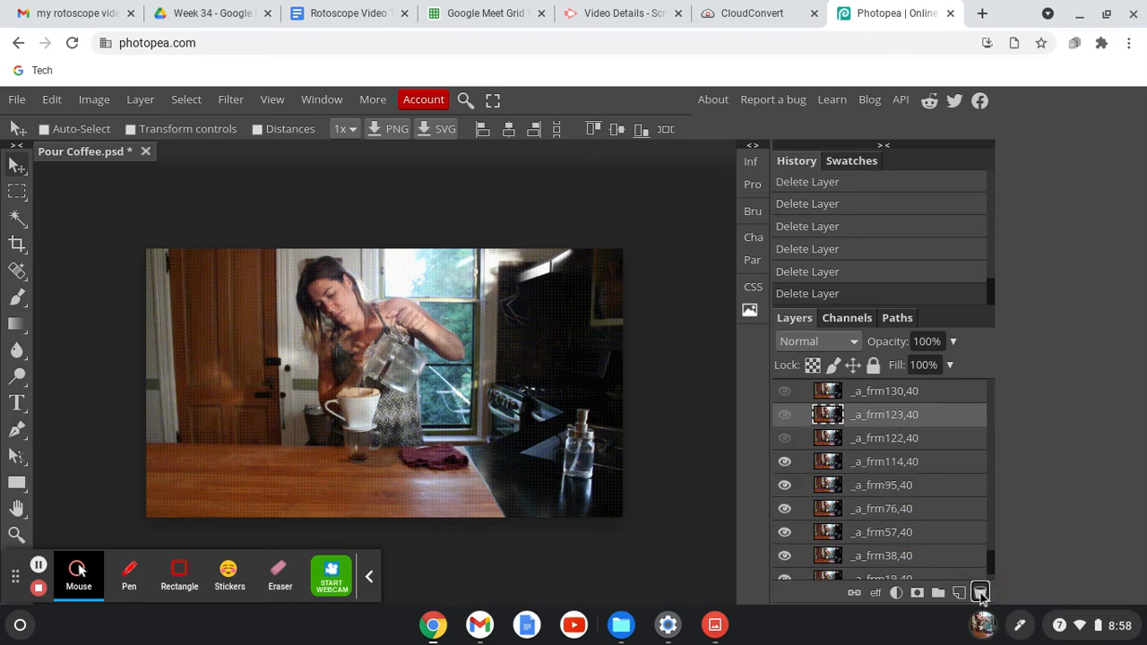
Step: Delete the remaining frame layers from _a_frm122,40 through _a_frm132,40, keeping _a_frm133,40
left_click(914, 438)
scroll(916, 441, "down", 1)
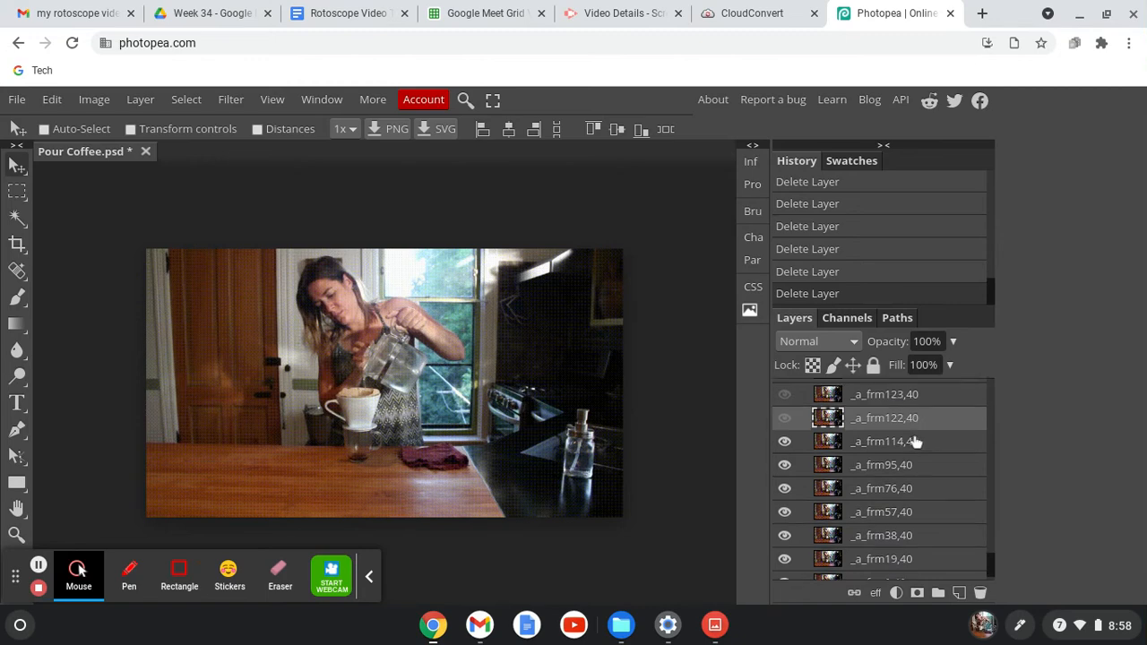
scroll(914, 441, "up", 5)
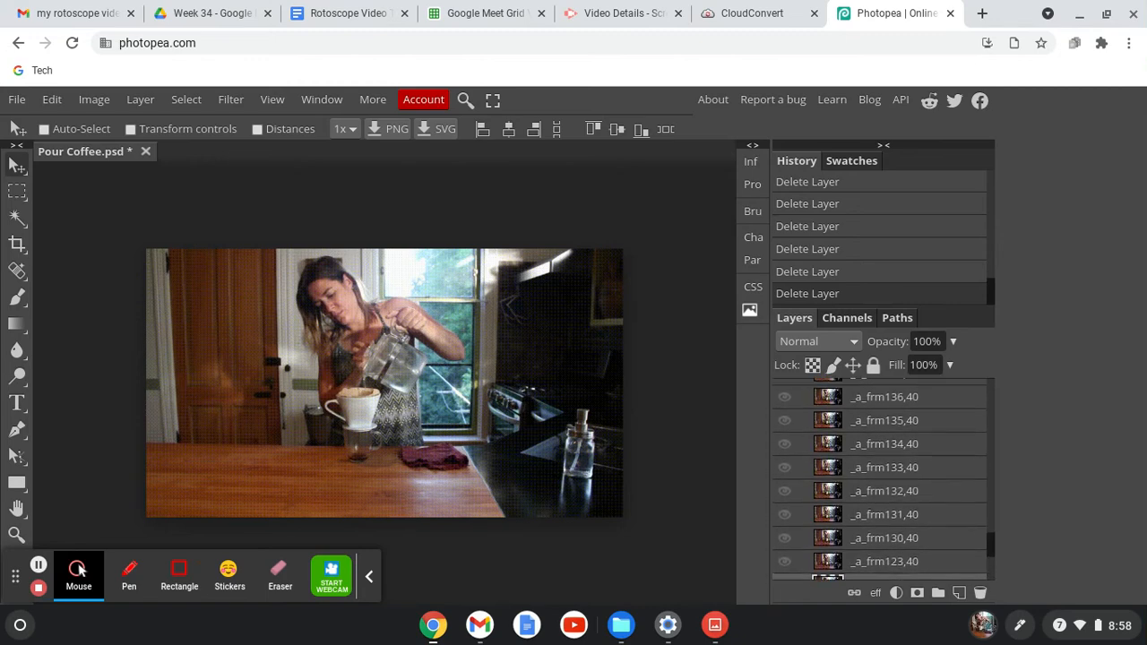
scroll(914, 441, "up", 3)
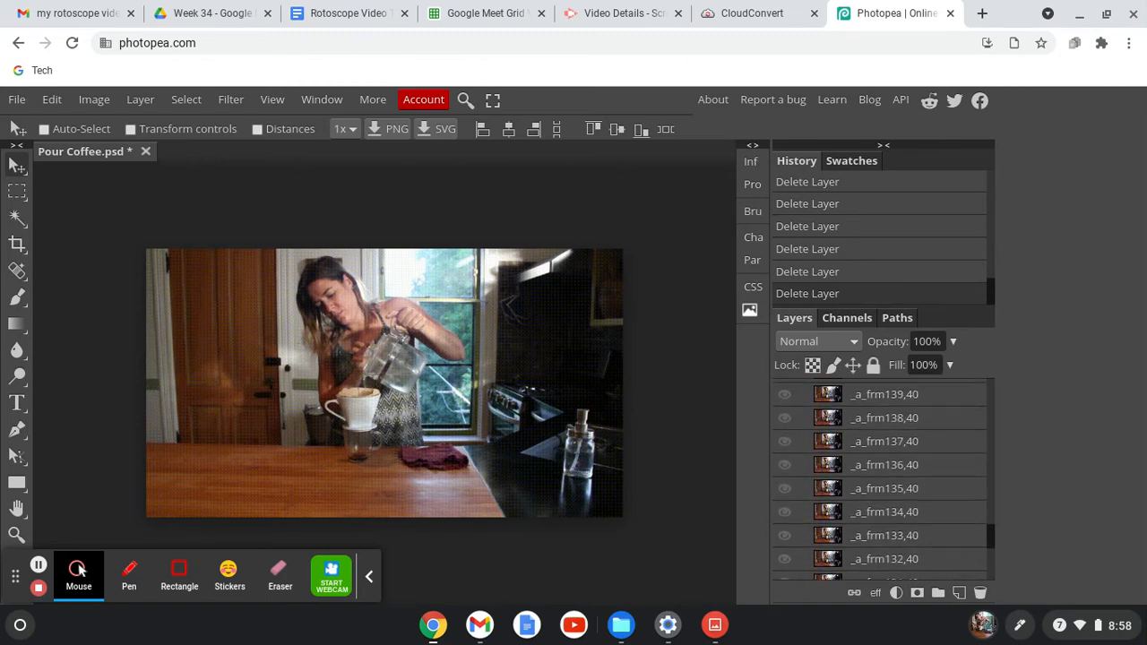
scroll(920, 405, "down", 4)
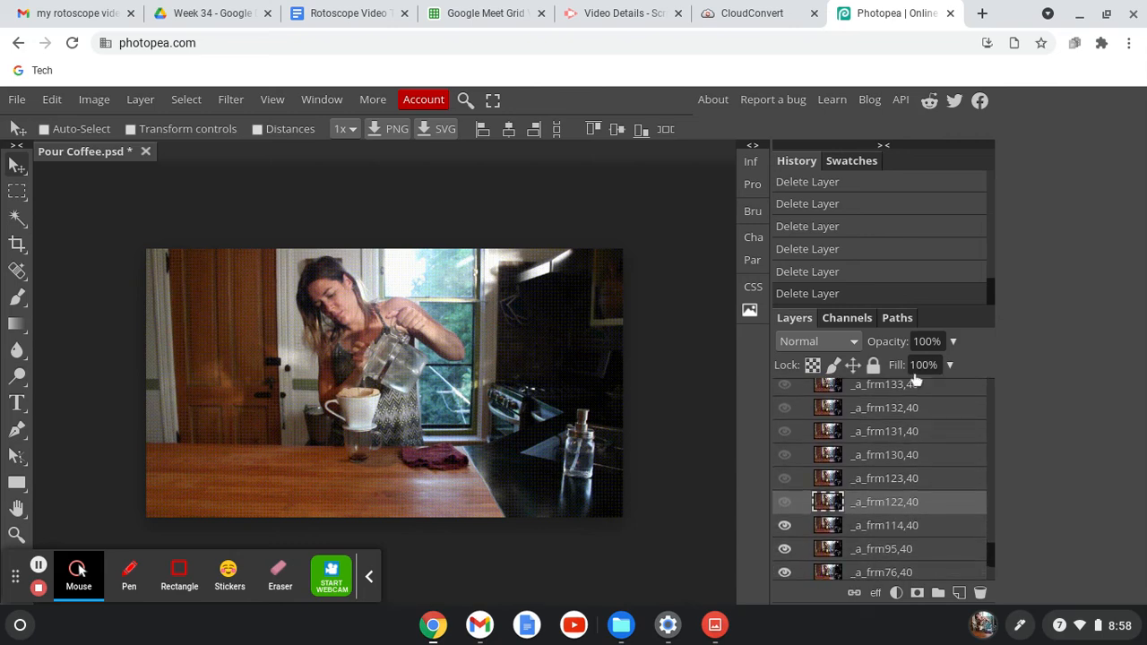
left_click(920, 408, "shift")
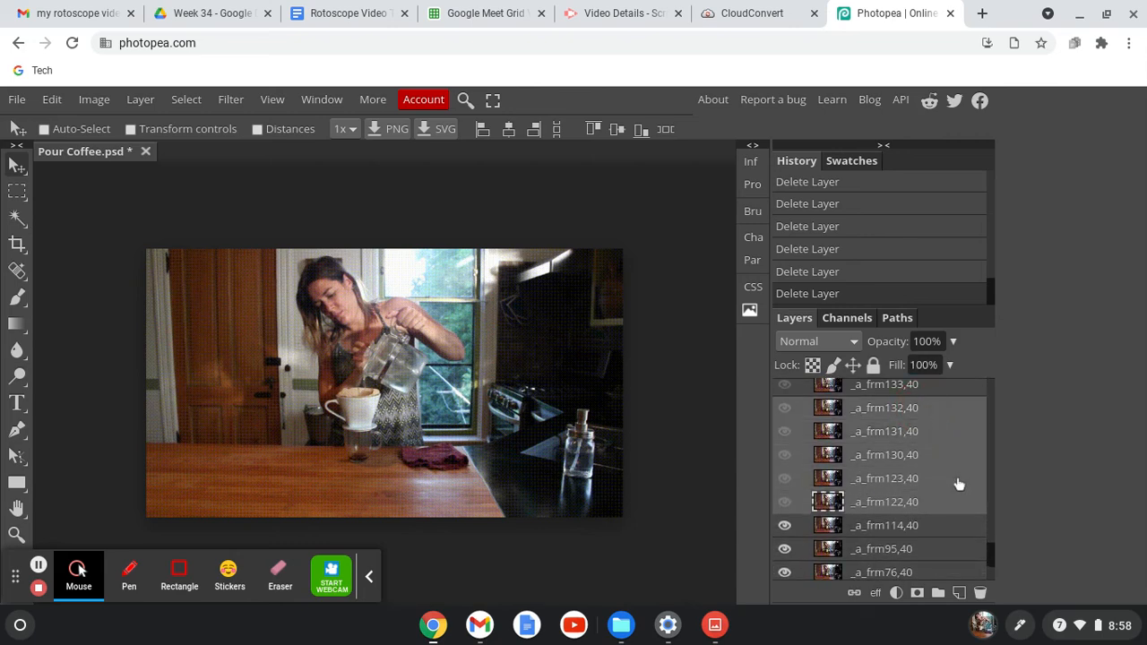
left_click(982, 593)
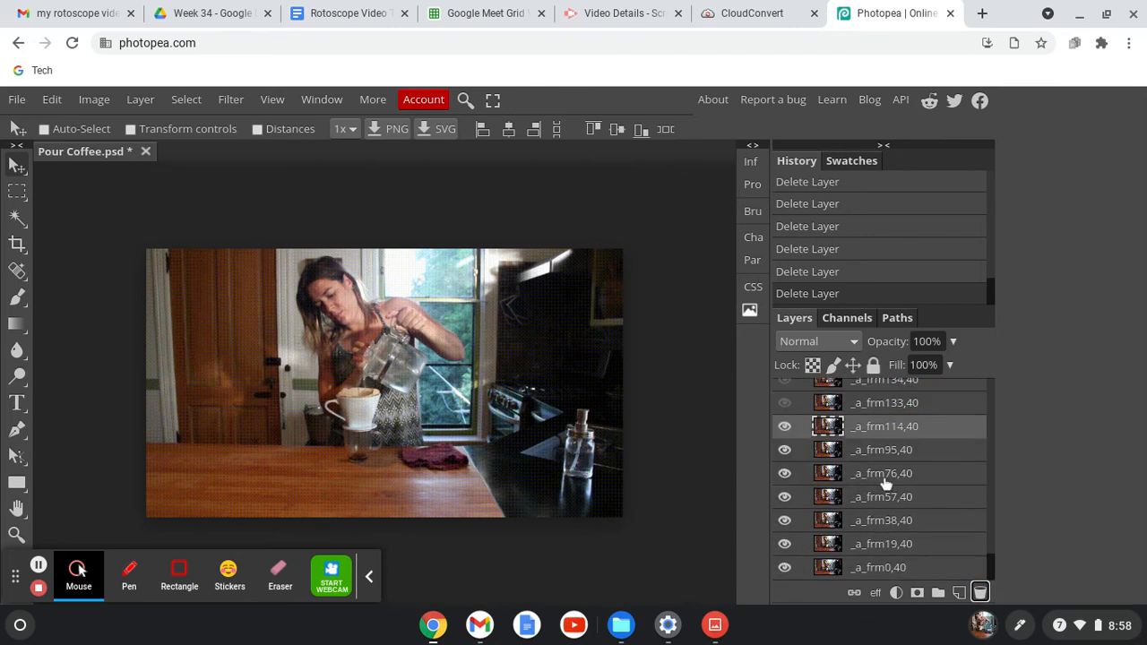
Step: Make the kept _a_frm133,40 visible, toggling its visibility to compare the pose with _a_frm114,40 below
left_click(784, 403)
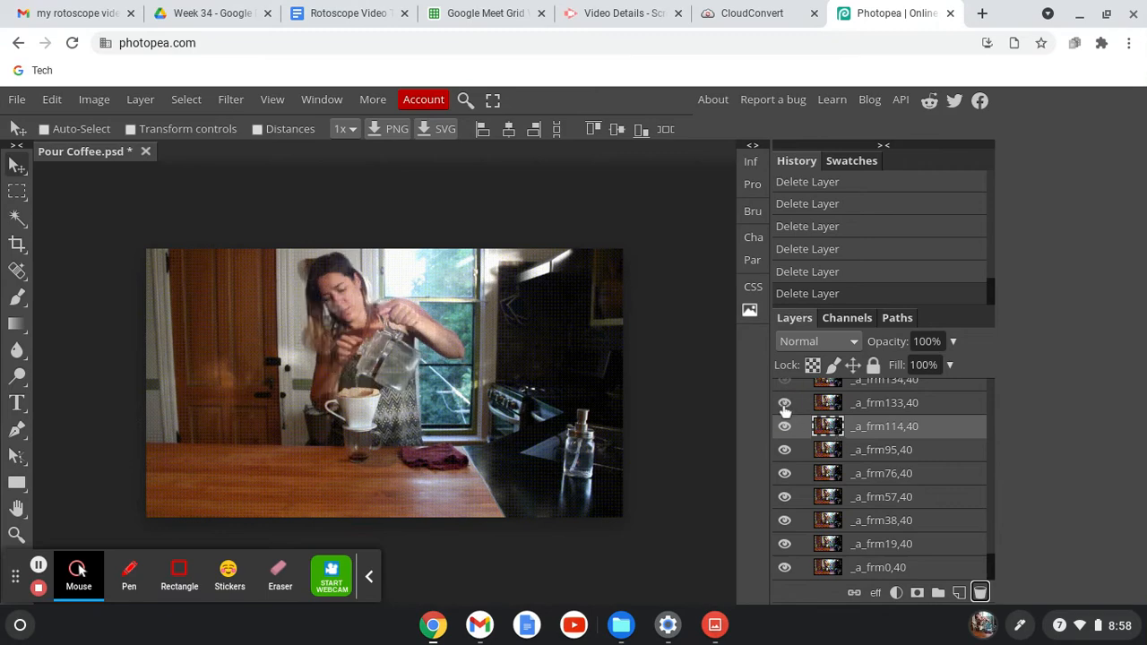
left_click(784, 403)
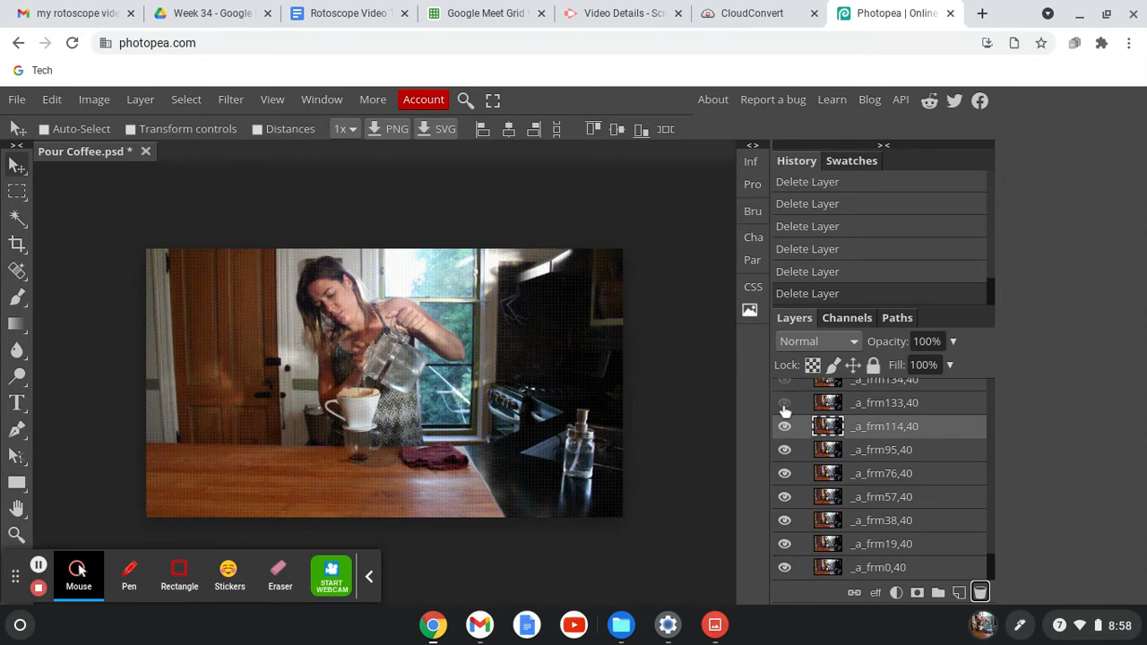
left_click(784, 405)
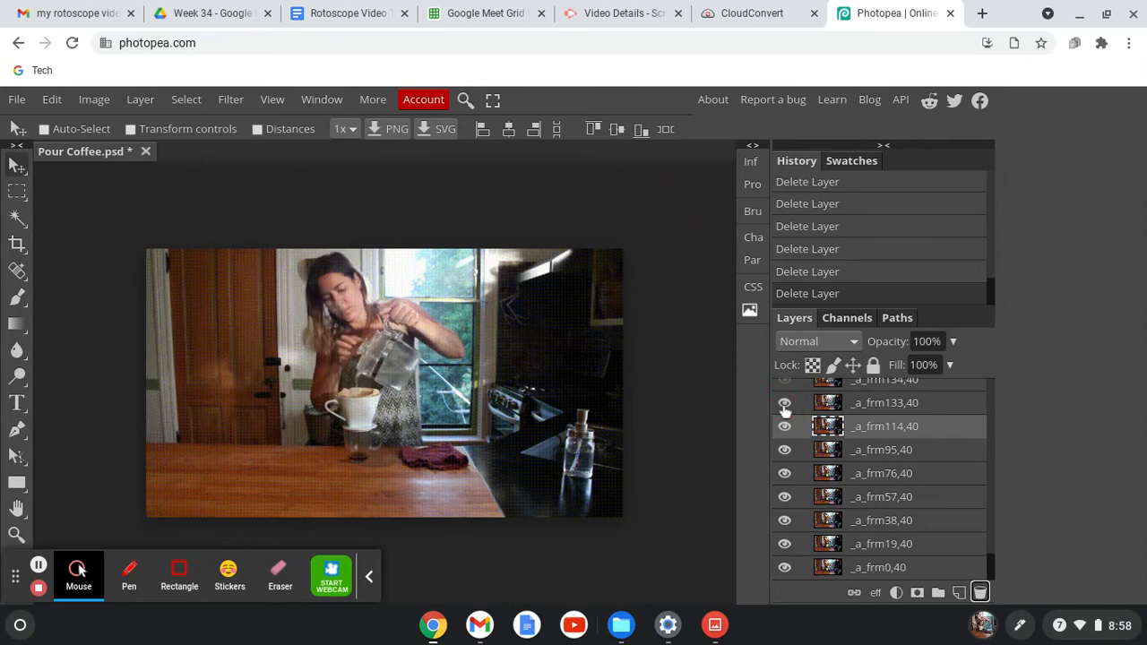
left_click(784, 405)
left_click(784, 405)
Step: Delete the frame layers _a_frm134,40 through _a_frm151,40 directly above the kept _a_frm133,40
left_click_drag(992, 561, 990, 549)
left_click(933, 534)
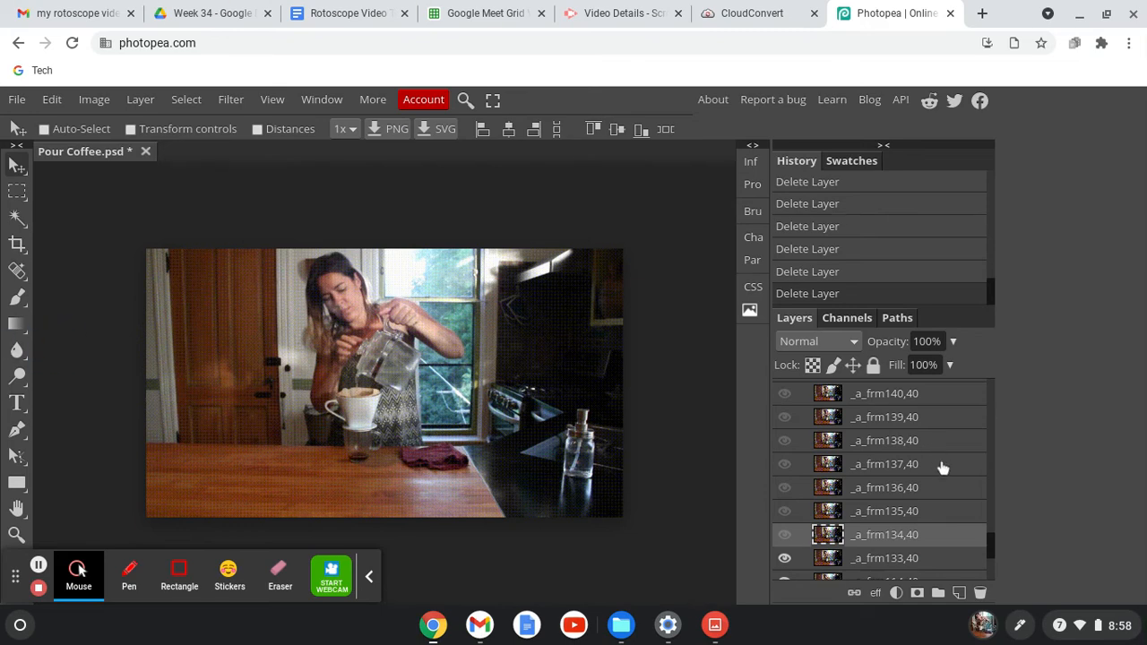
left_click_drag(992, 551, 990, 510)
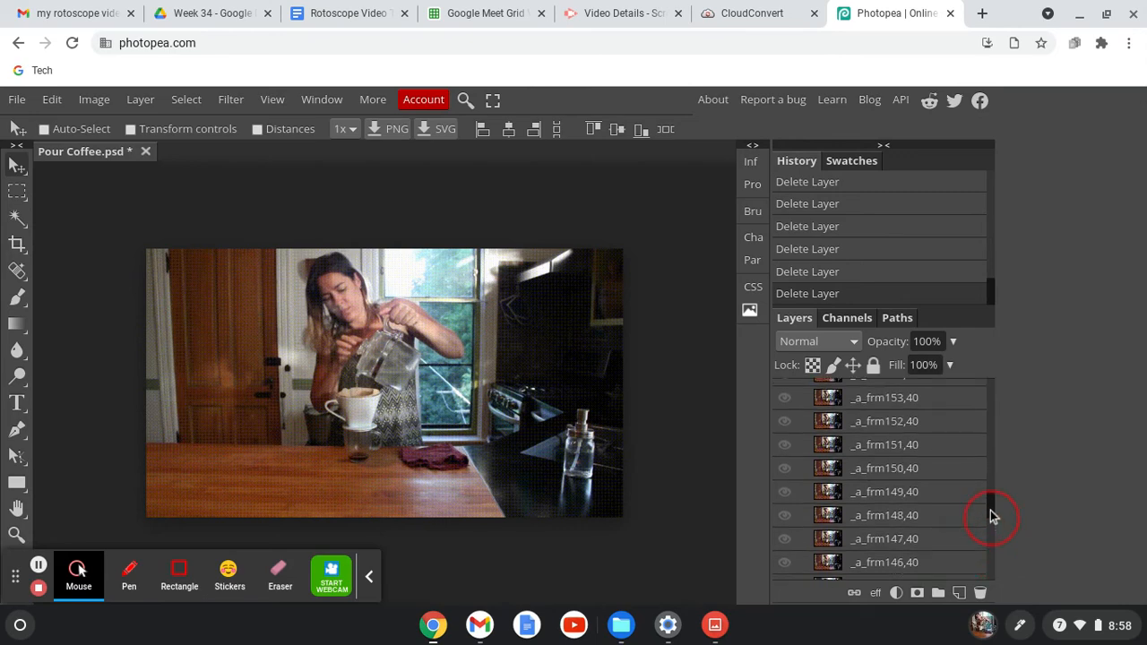
right_click(958, 455)
left_click(958, 455)
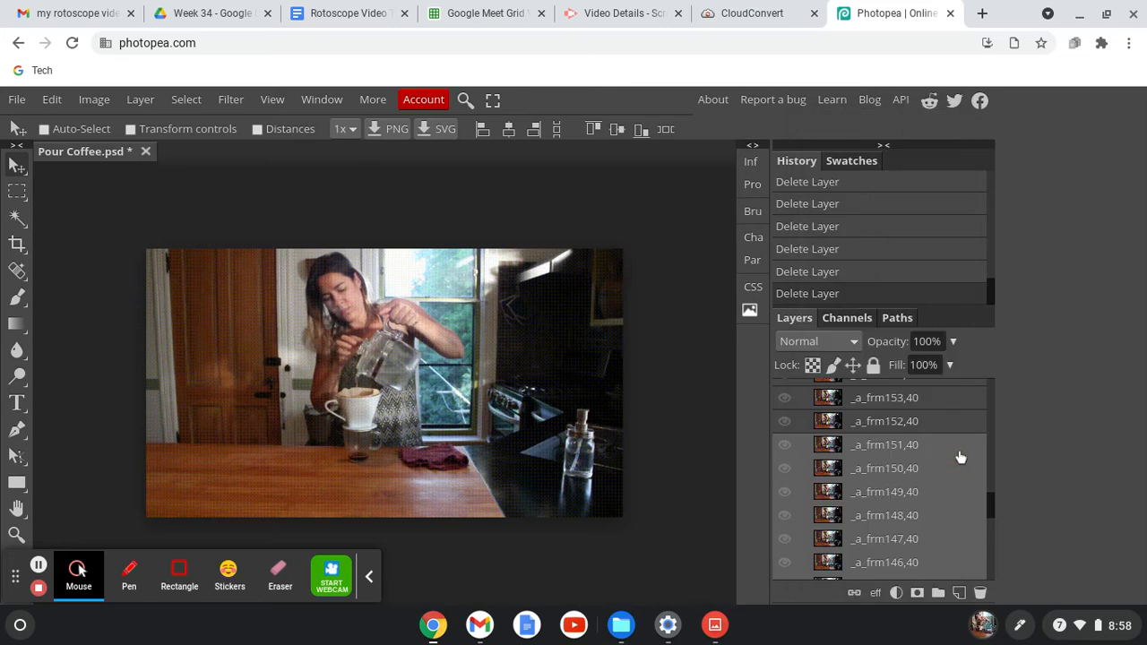
left_click(981, 593)
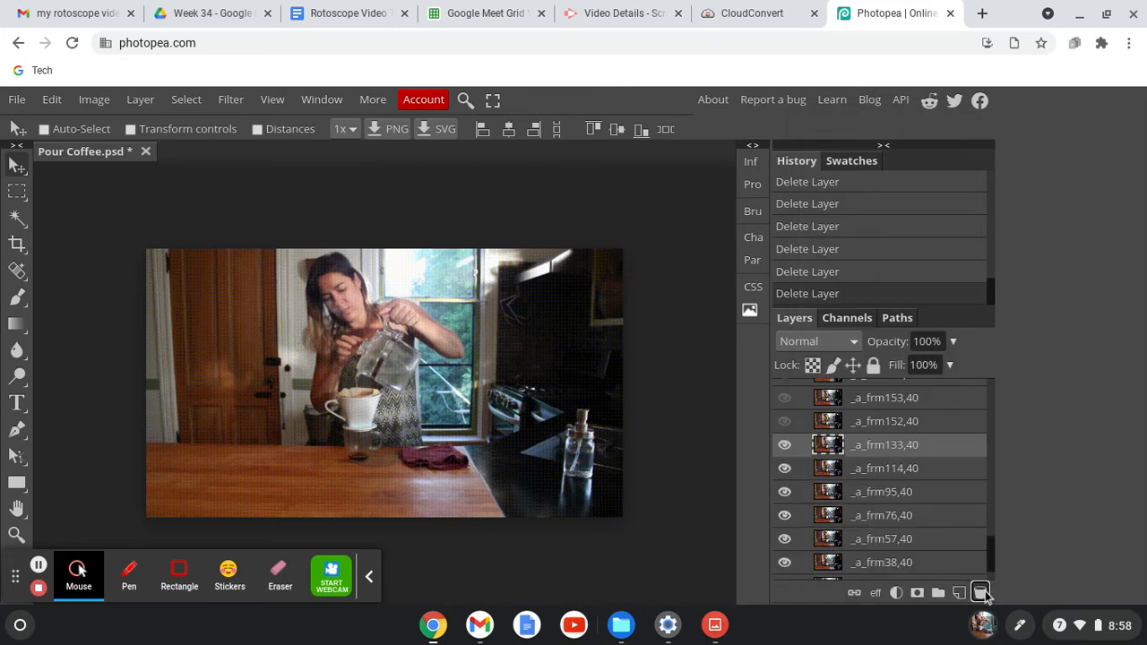
Step: Delete the frame layers _a_frm152,40 through _a_frm163,40, keeping _a_frm164,40
scroll(885, 509, "up", 5)
scroll(885, 509, "up", 3)
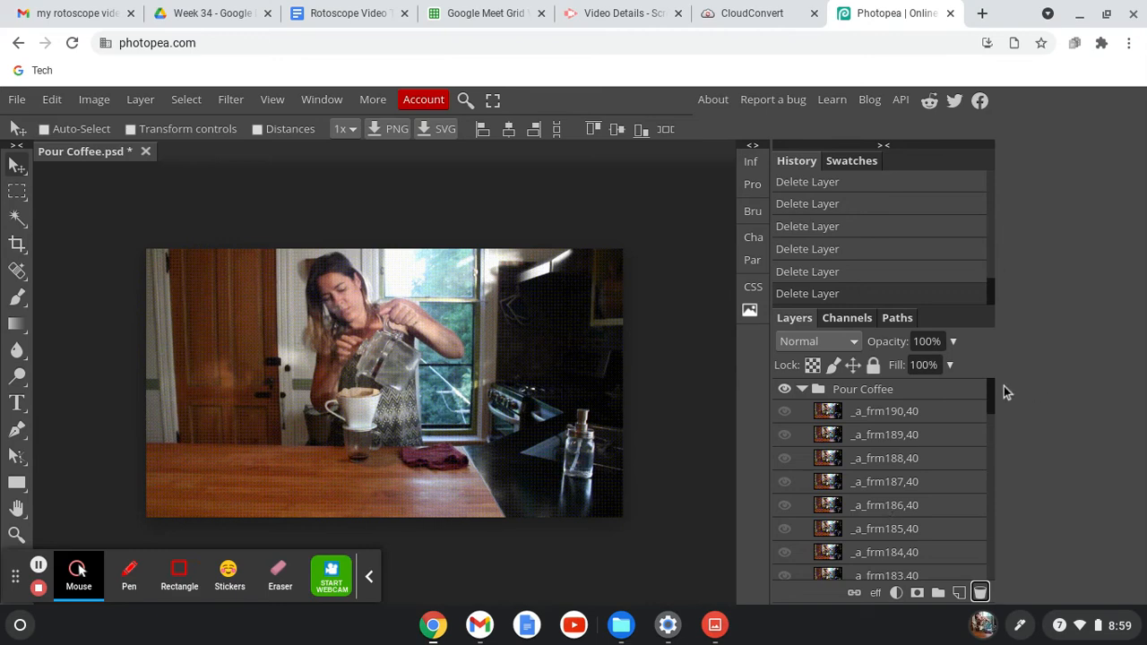
left_click_drag(991, 398, 999, 480)
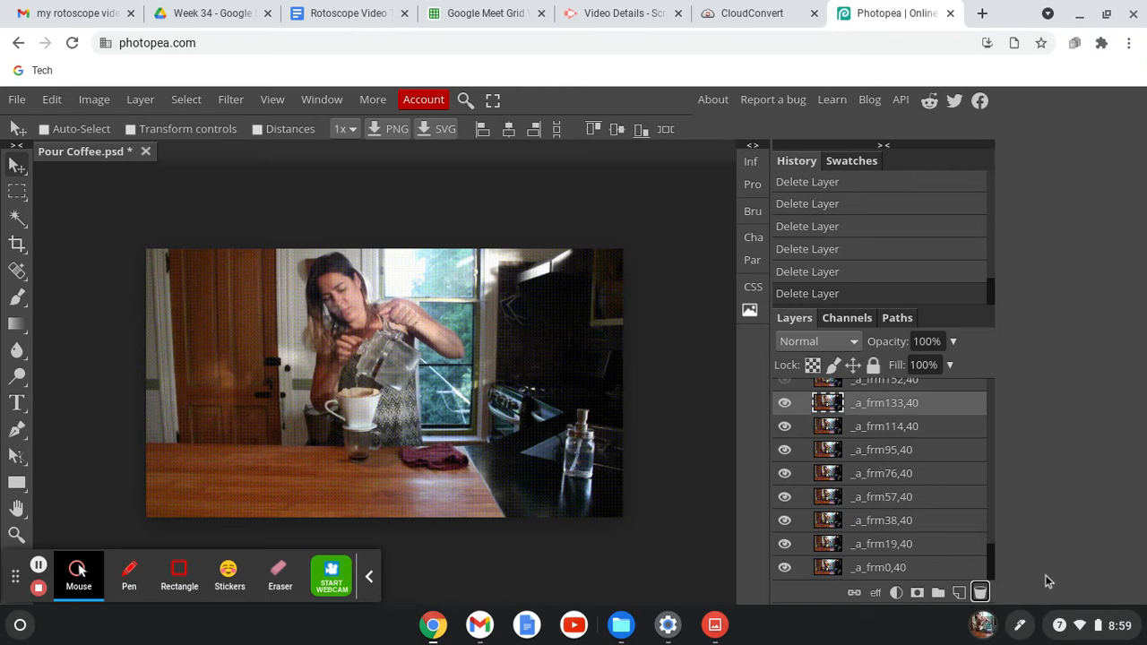
left_click(995, 550)
scroll(874, 468, "up", 5)
scroll(874, 468, "up", 3)
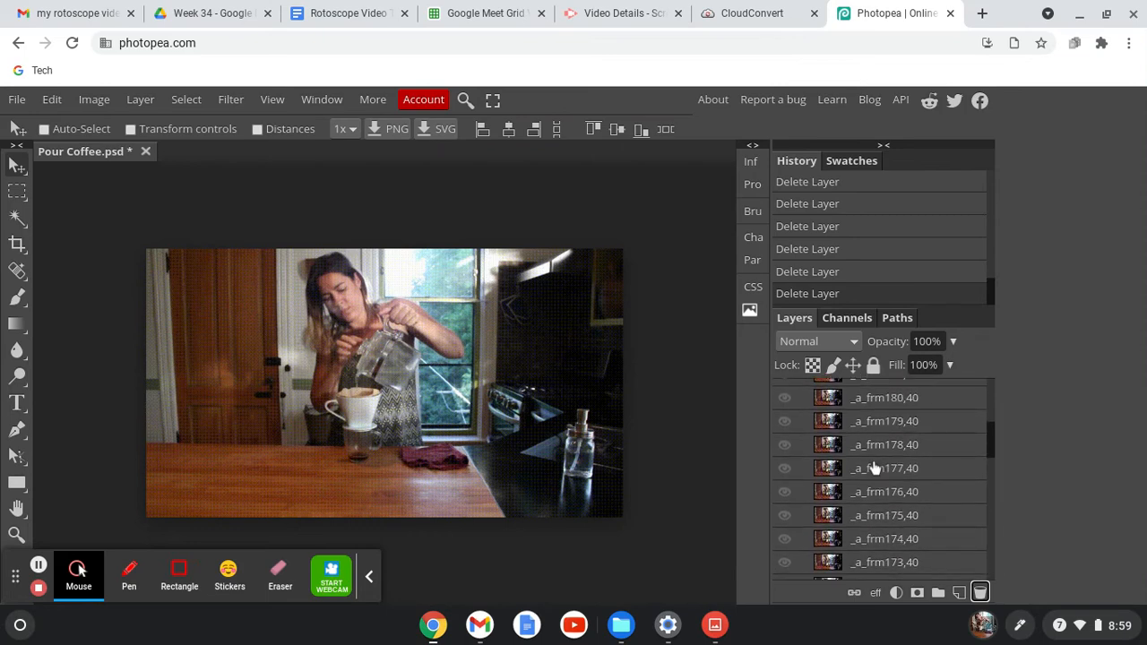
scroll(874, 468, "down", 5)
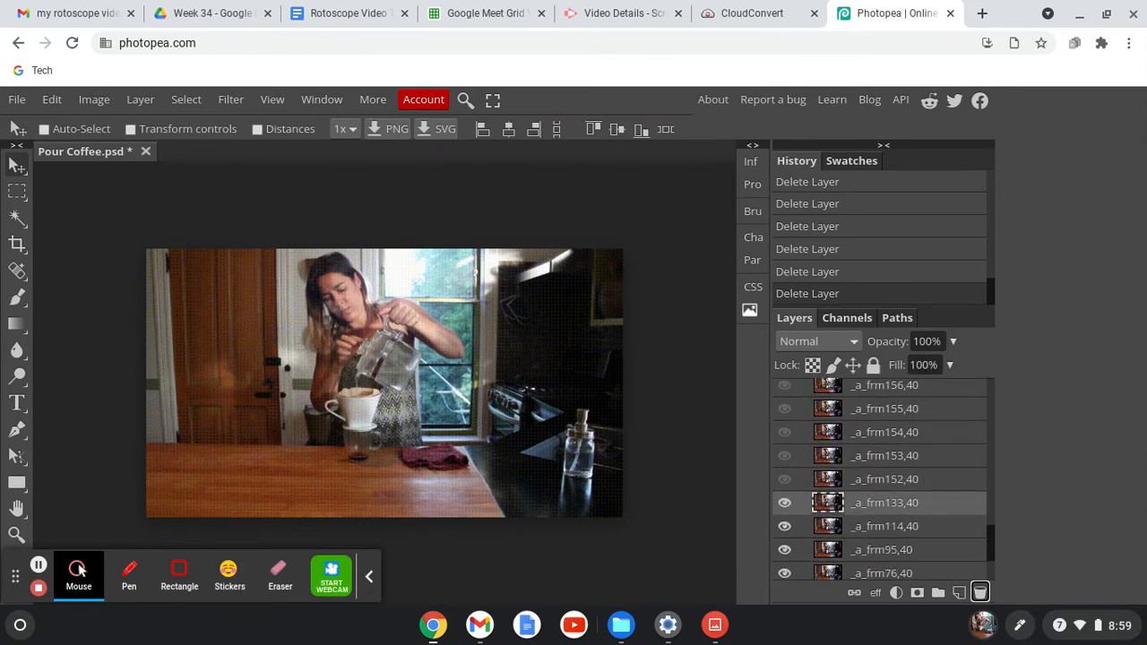
left_click(878, 482)
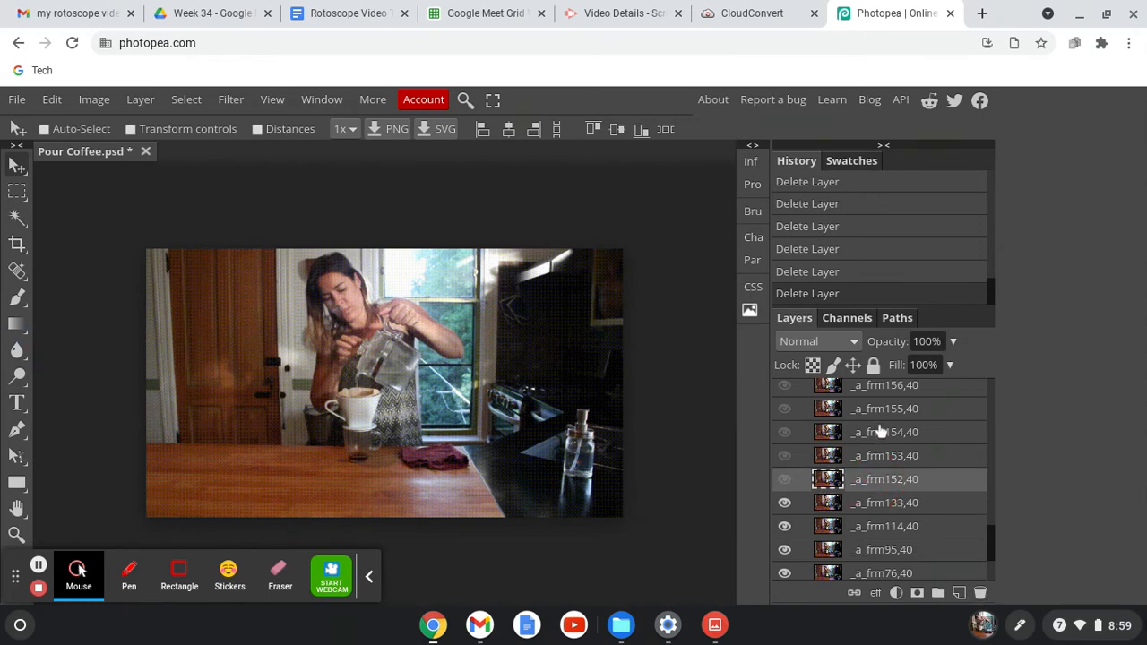
scroll(890, 437, "down", 1)
scroll(890, 439, "up", 3)
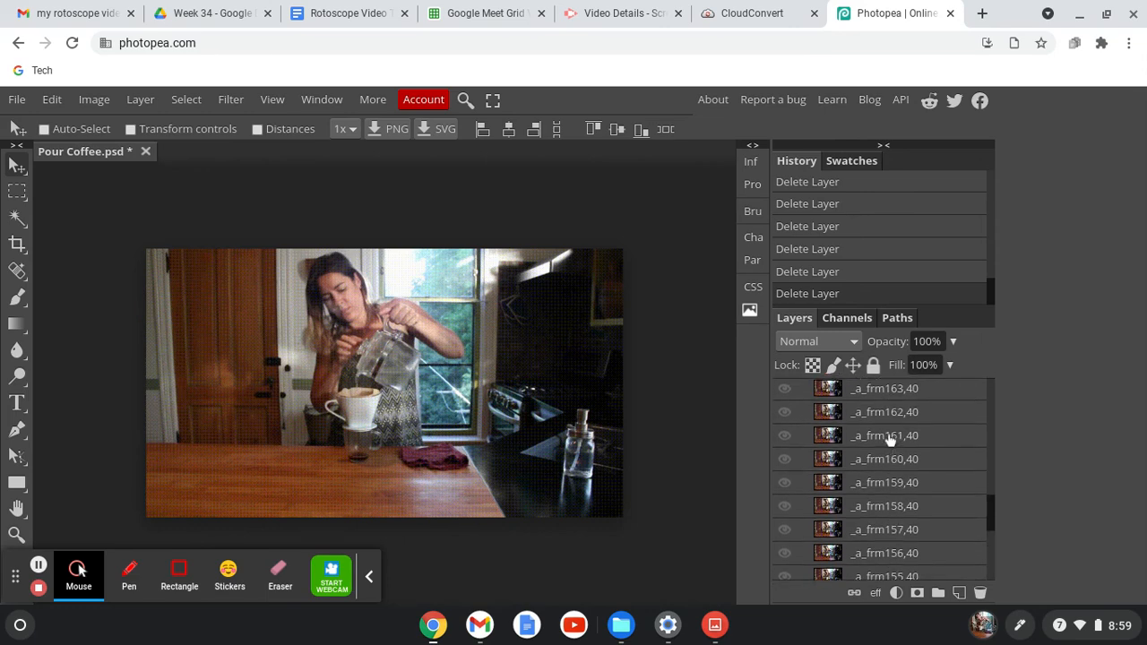
scroll(890, 439, "up", 2)
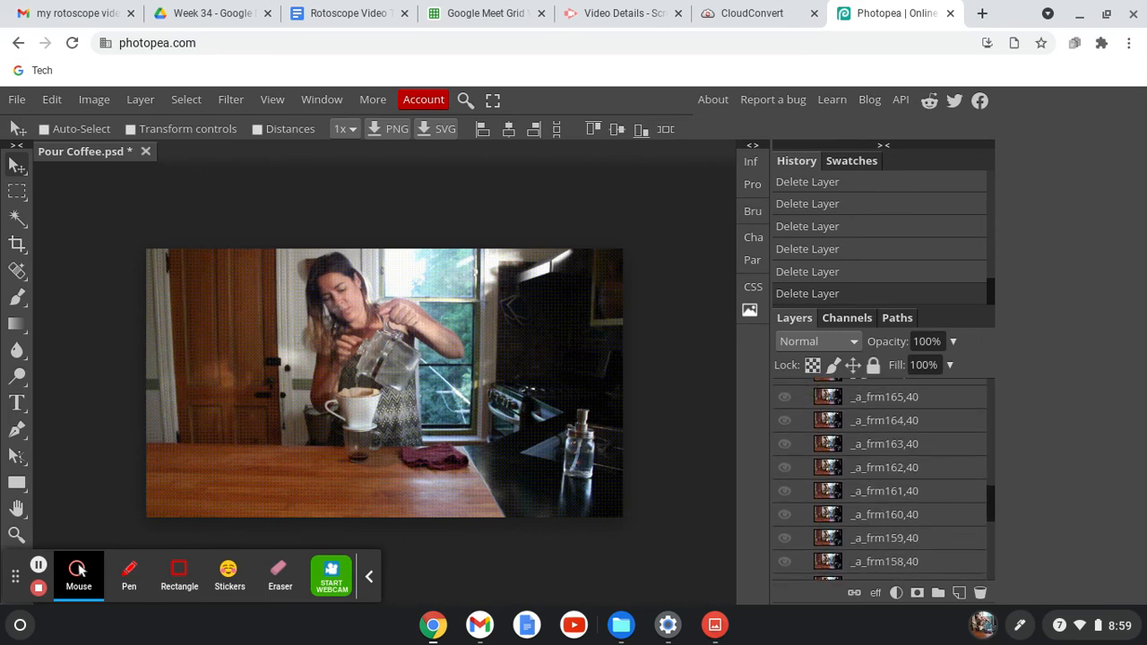
left_click(889, 452, "shift")
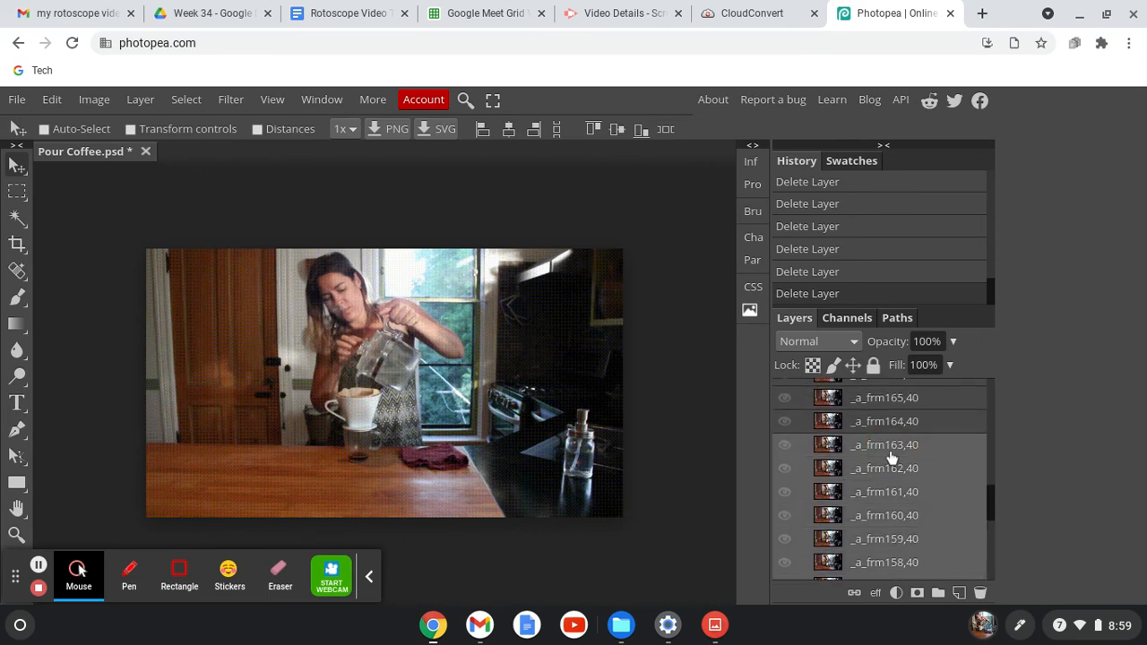
left_click(982, 594)
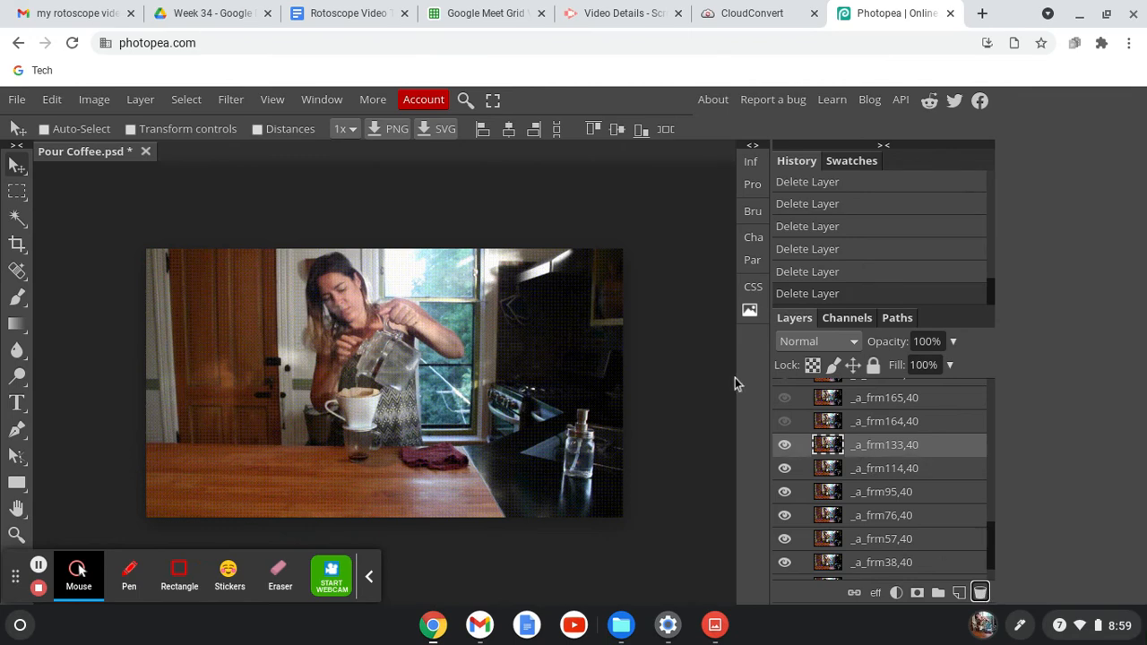
Step: Make the kept _a_frm164,40 visible, toggling its visibility to compare the pose with _a_frm133,40 below
left_click(786, 429)
left_click(786, 428)
left_click(786, 423)
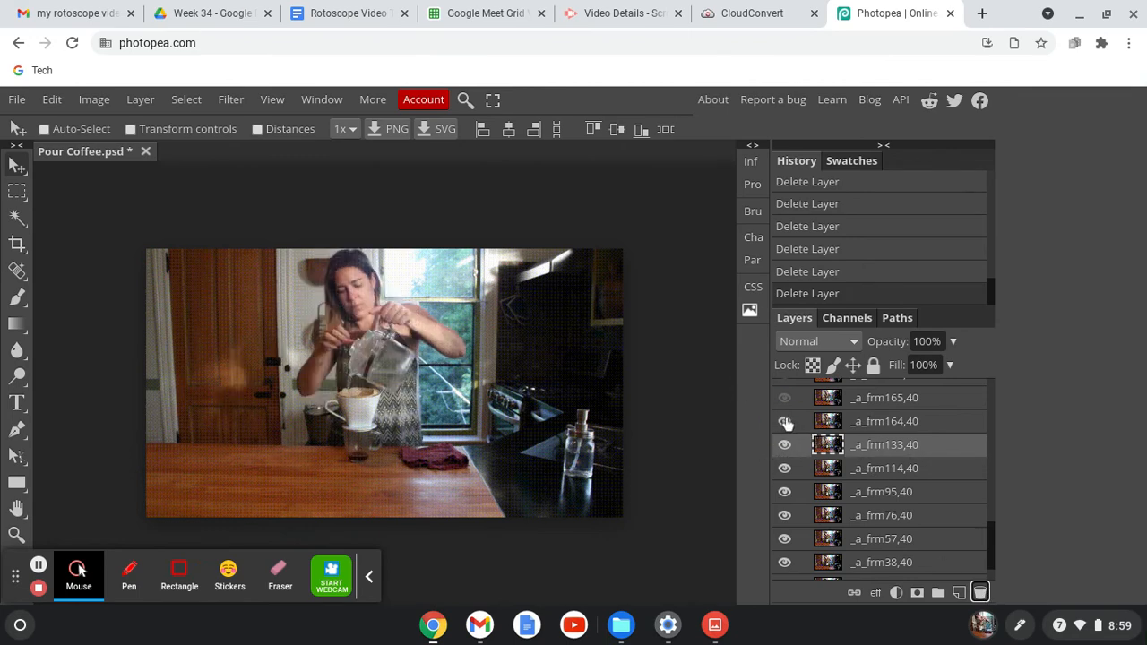
Step: Delete the frame layers _a_frm165,40 through _a_frm177,40 directly above the kept _a_frm164,40
scroll(852, 434, "down", 1)
scroll(858, 435, "up", 4)
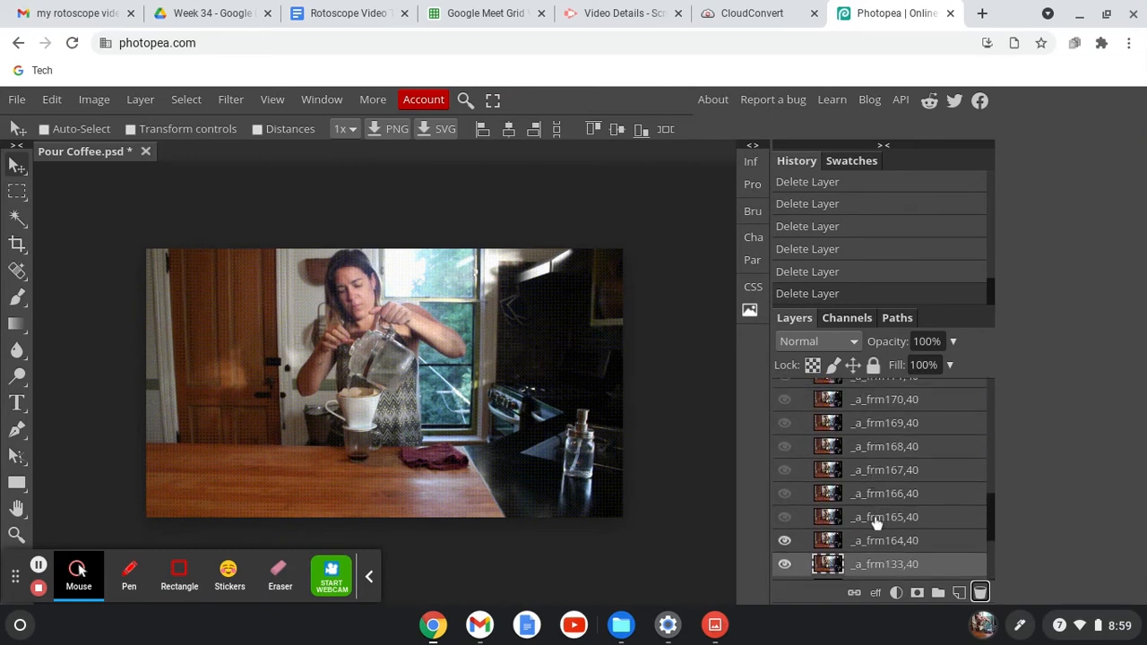
left_click(876, 522)
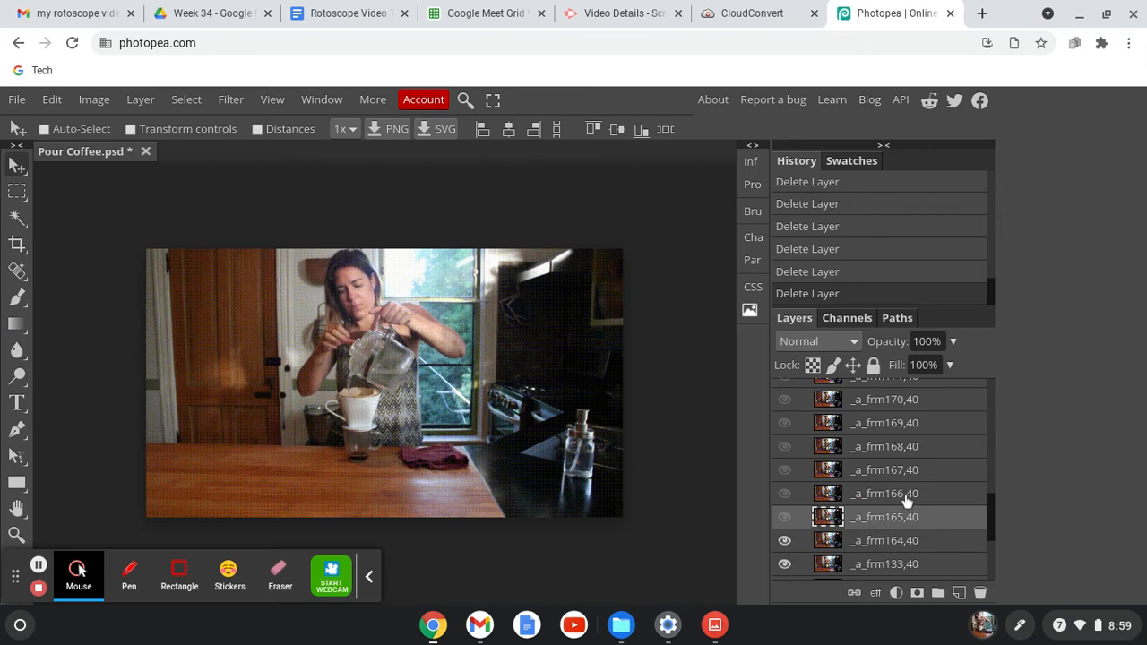
scroll(936, 506, "up", 3)
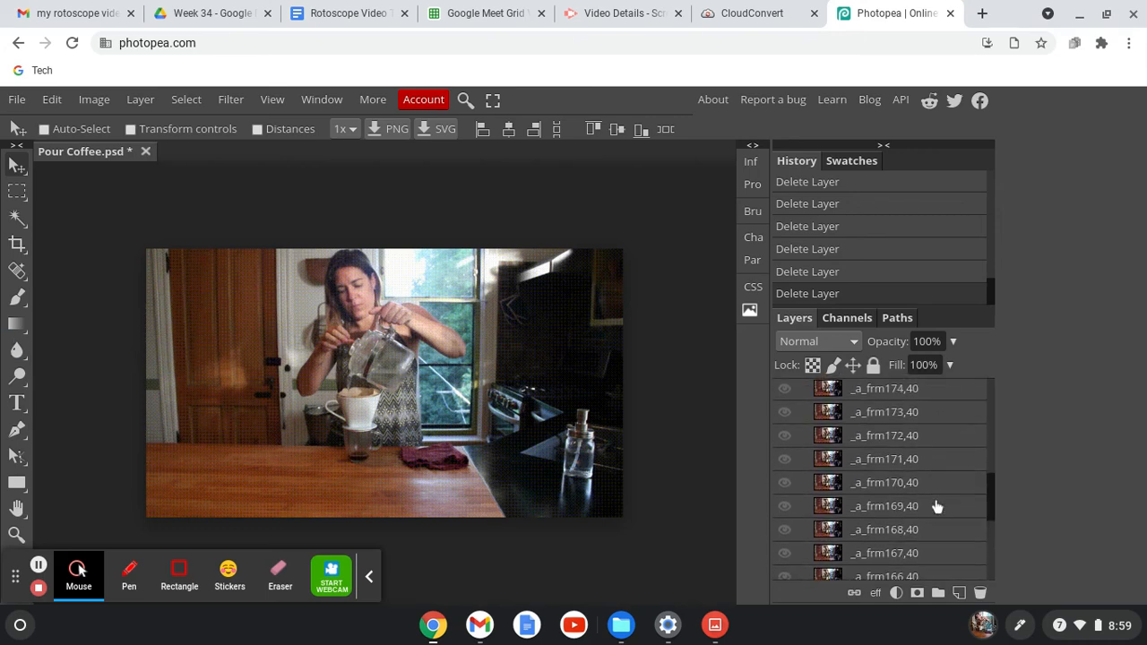
scroll(936, 506, "up", 3)
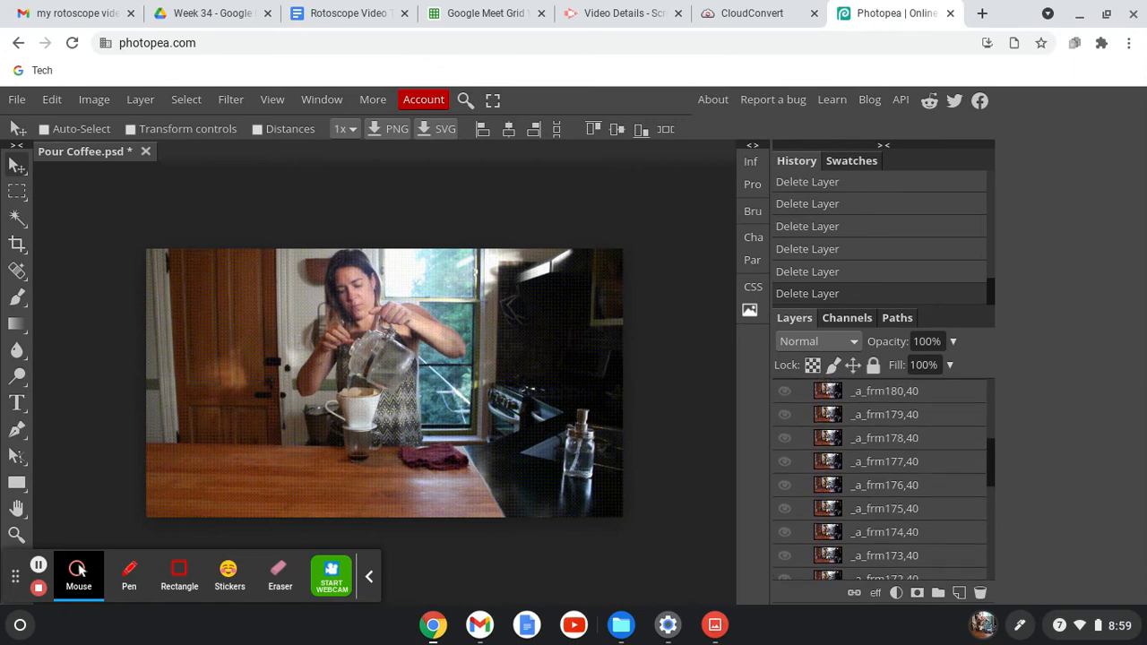
left_click(922, 461, "shift")
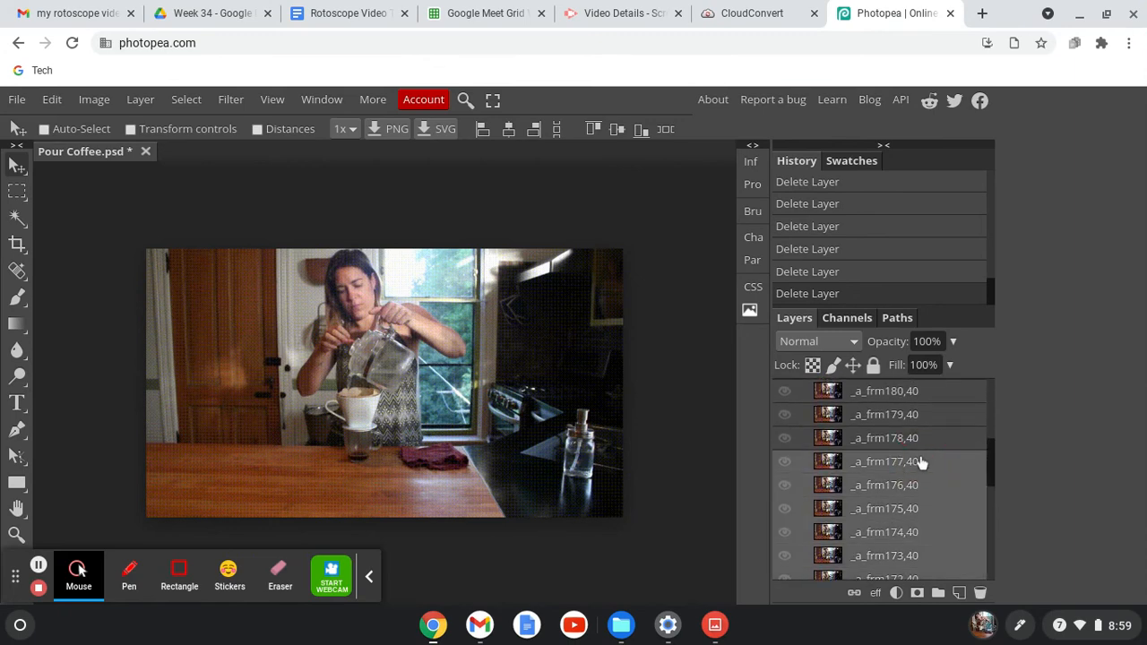
left_click(981, 591)
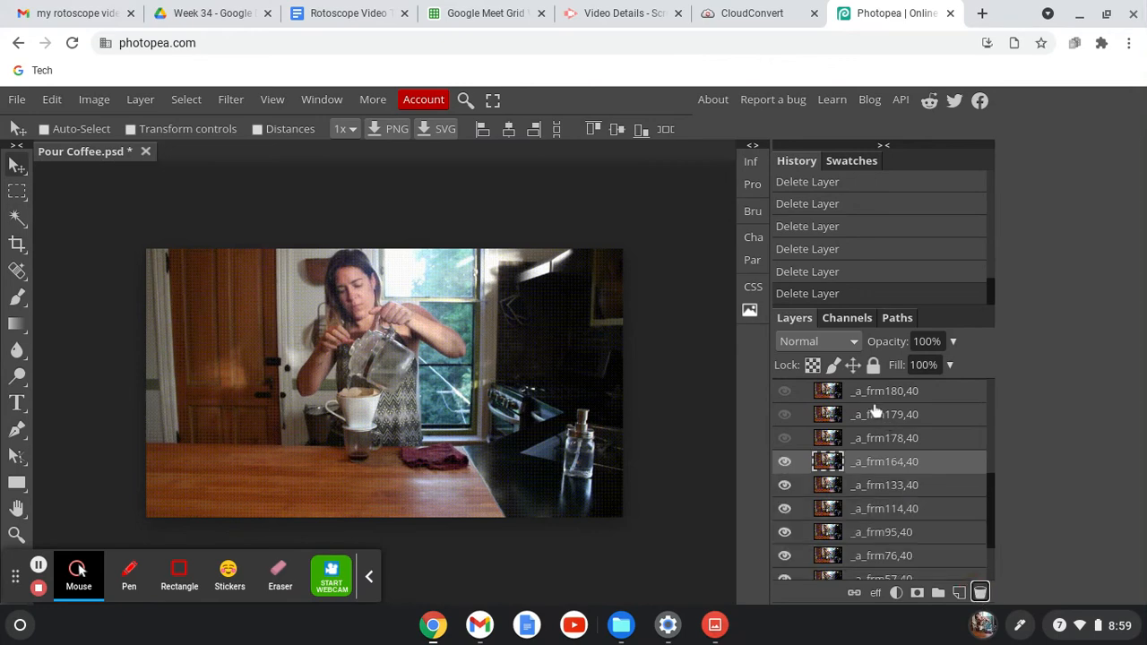
Step: Make the frame layer _a_frm178,40 visible above _a_frm164,40
scroll(878, 455, "down", 2)
scroll(879, 457, "up", 3)
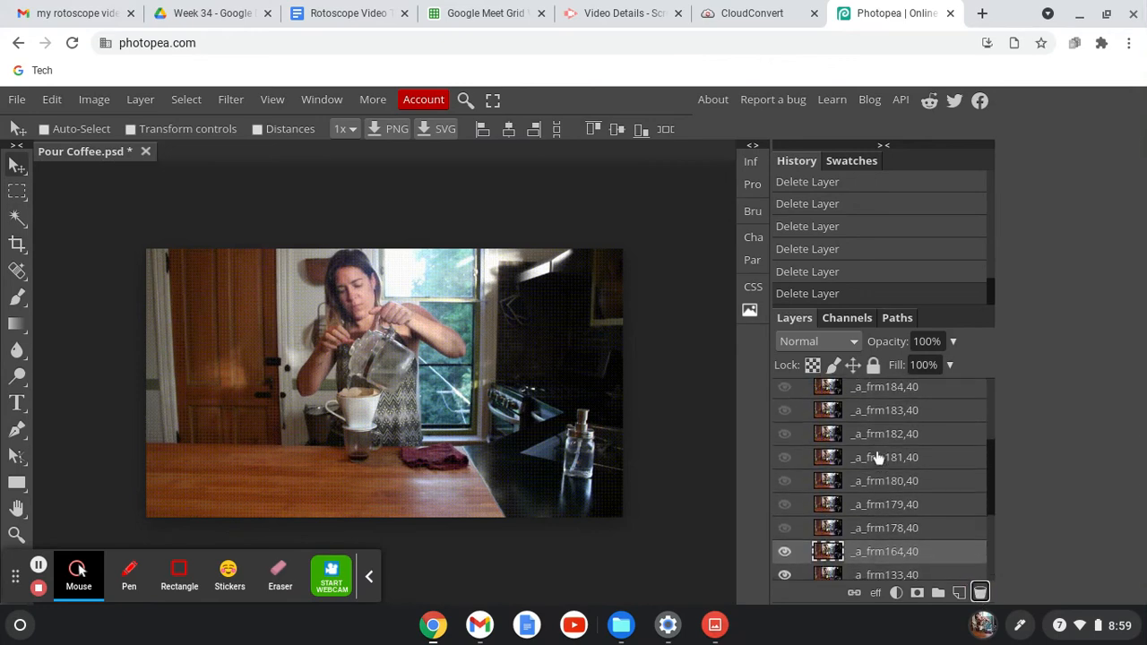
scroll(878, 457, "down", 2)
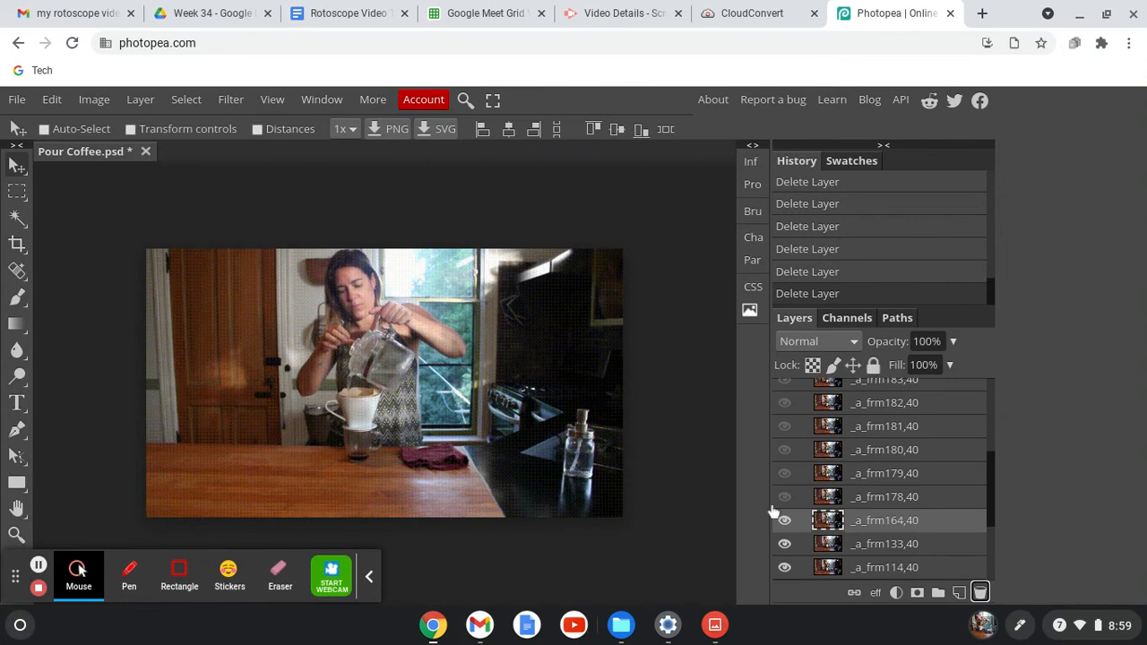
left_click(785, 497)
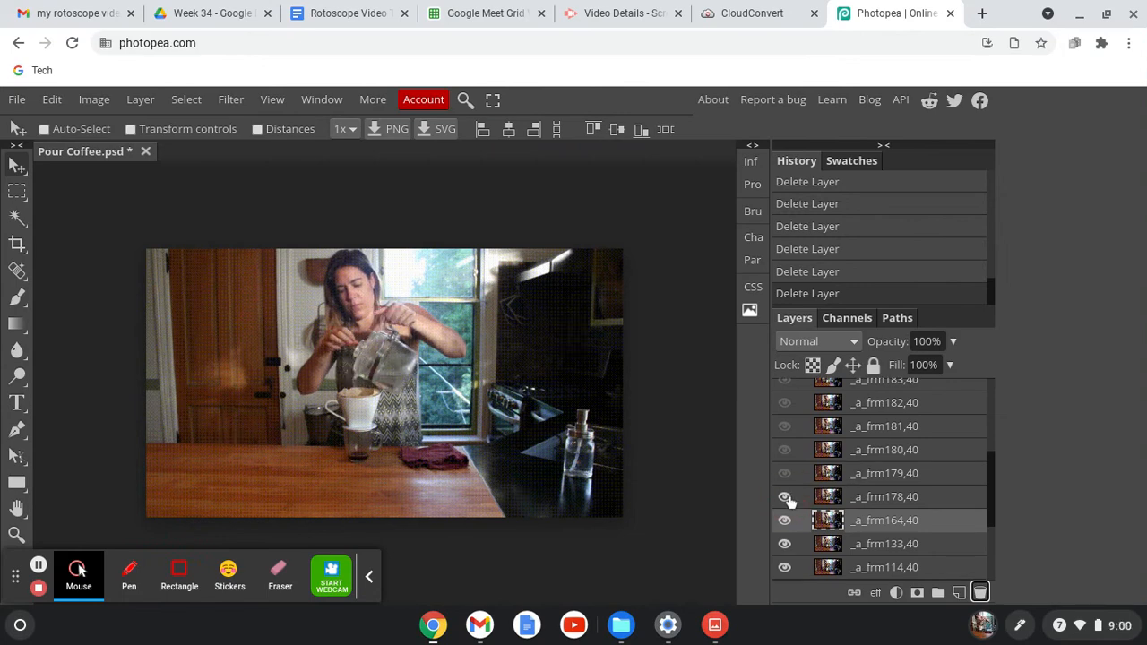
Step: Delete the frame layers _a_frm179,40 through _a_frm188,40 in one batch
left_click(866, 473)
double_click(866, 475)
left_click(908, 459)
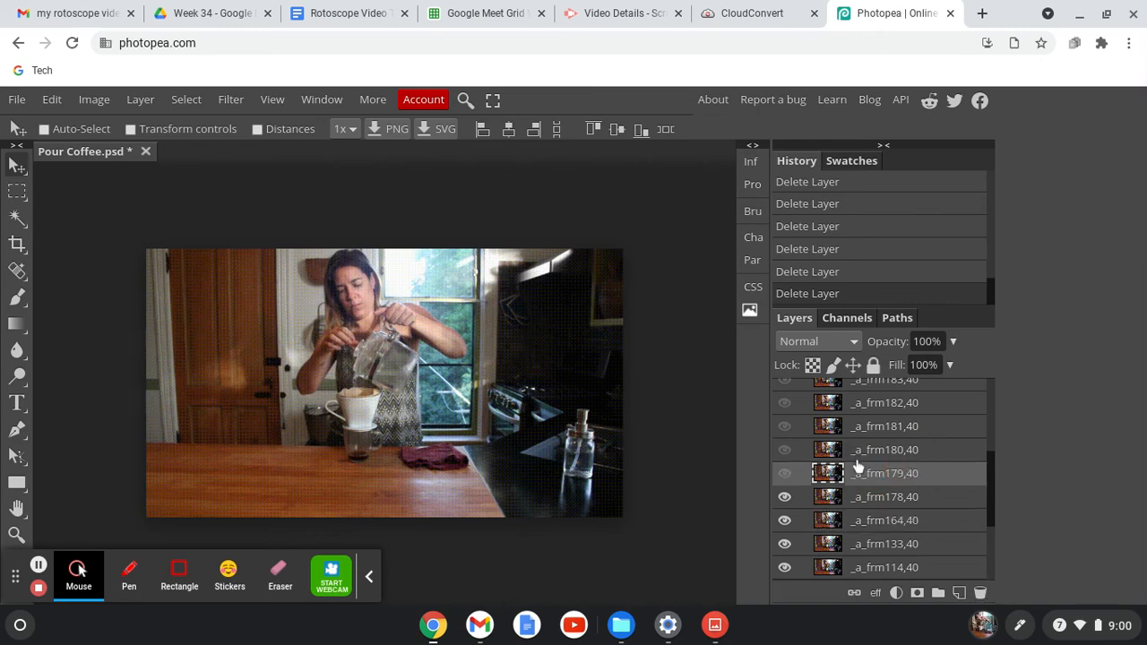
scroll(859, 466, "up", 5)
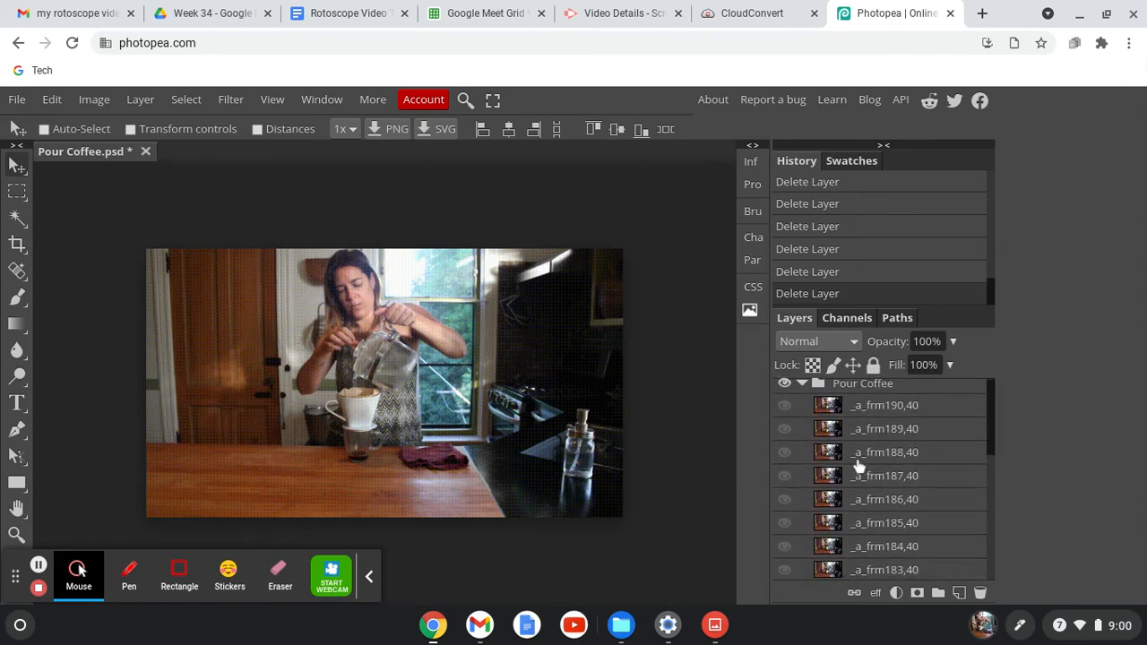
scroll(858, 466, "up", 1)
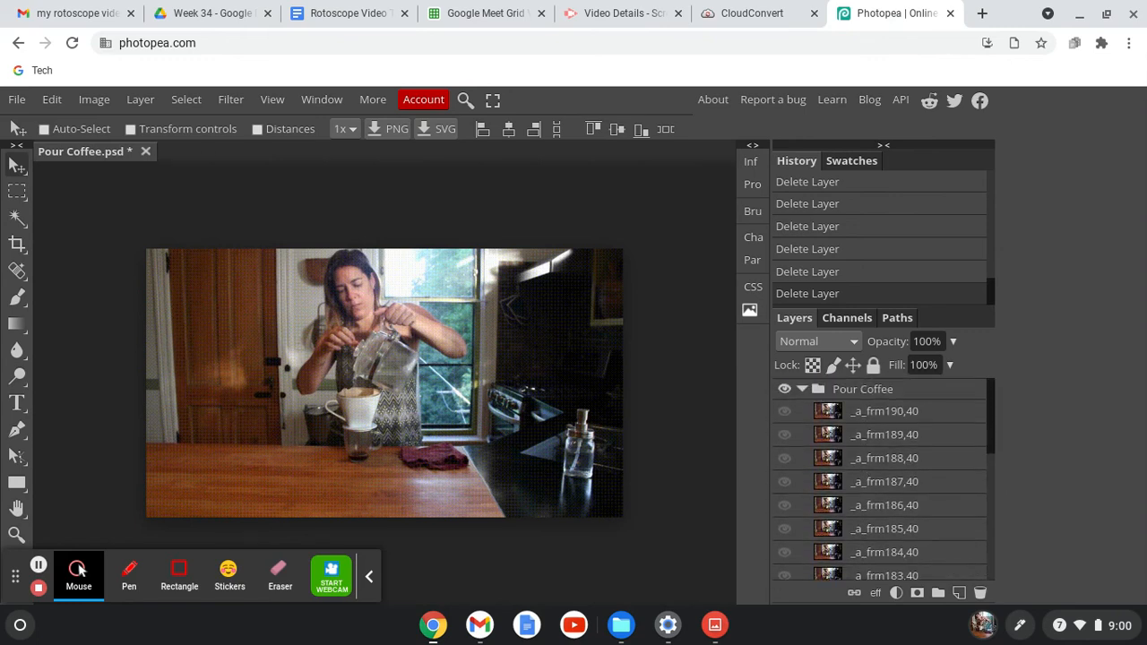
left_click(859, 458, "shift")
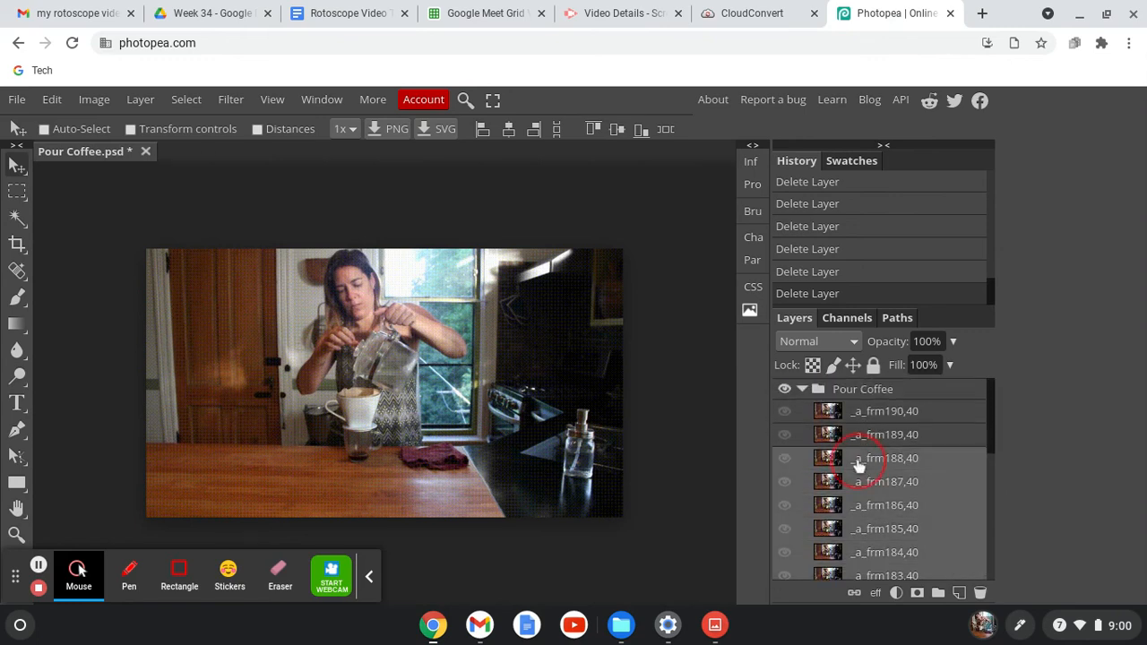
left_click(980, 595)
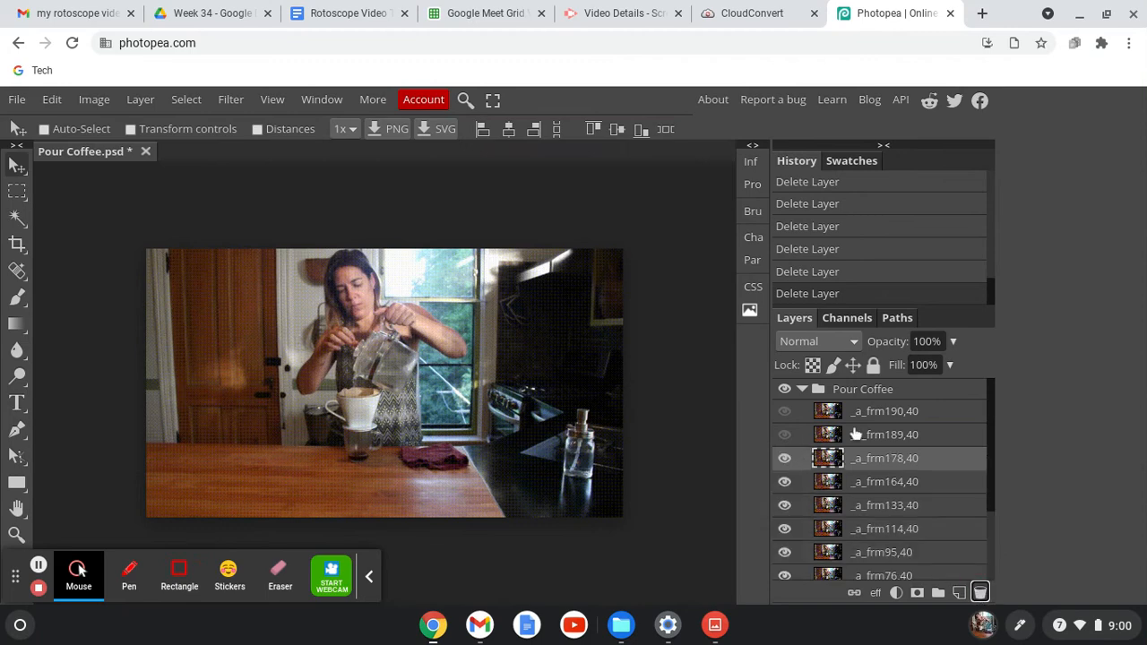
Step: Delete the frame layer _a_frm189,40 and make the final frame _a_frm190,40 visible
left_click(883, 438)
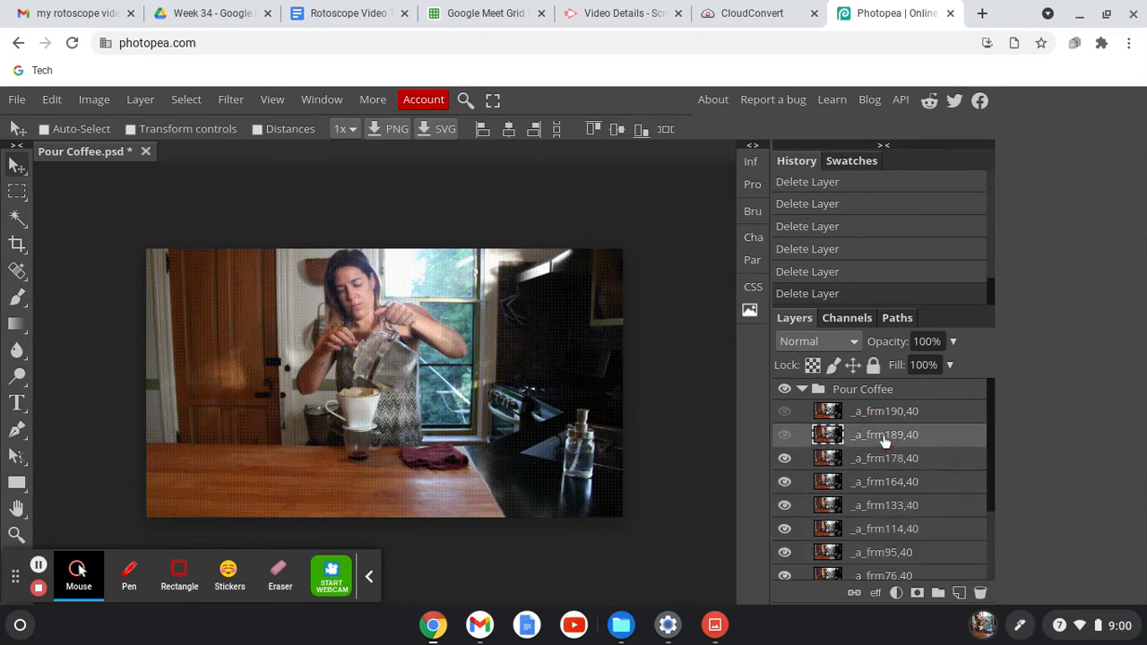
left_click(981, 592)
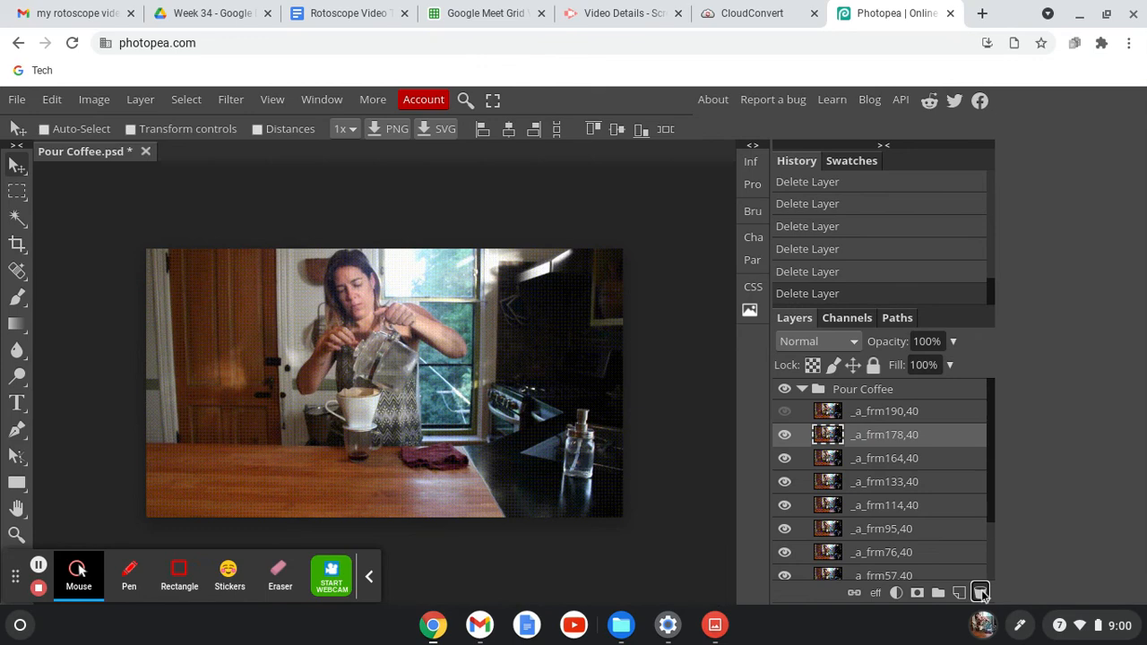
left_click(784, 411)
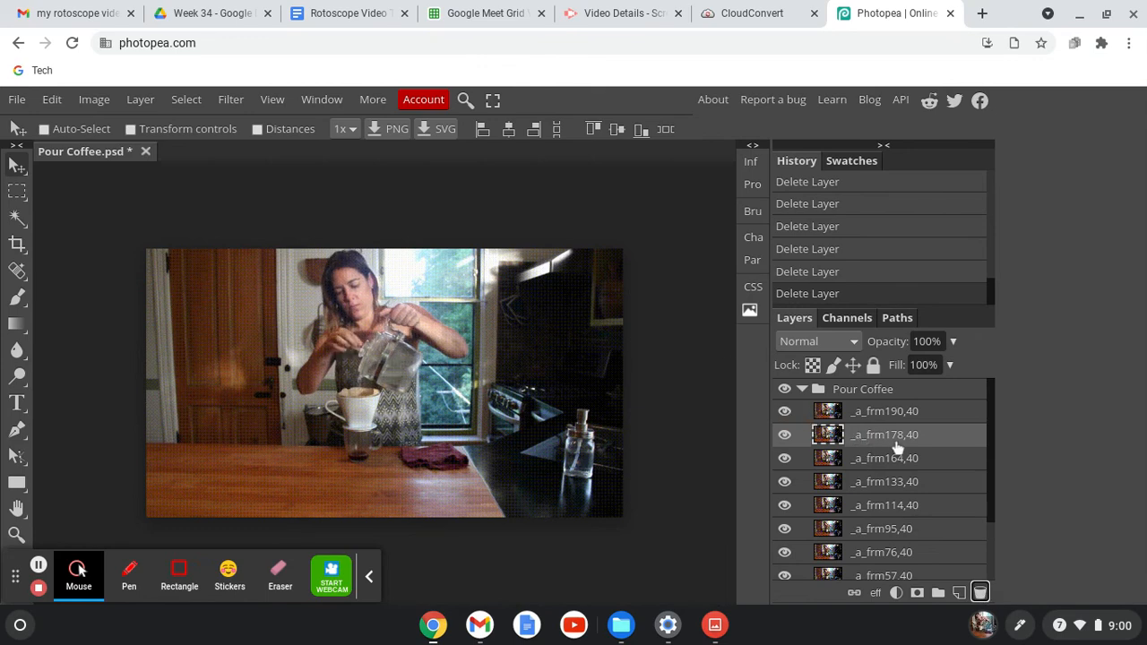
Step: Review the kept frame layers down to _a_frm0,40 and save the thinned-out document as a PSD
left_click(987, 514)
scroll(982, 557, "down", 2)
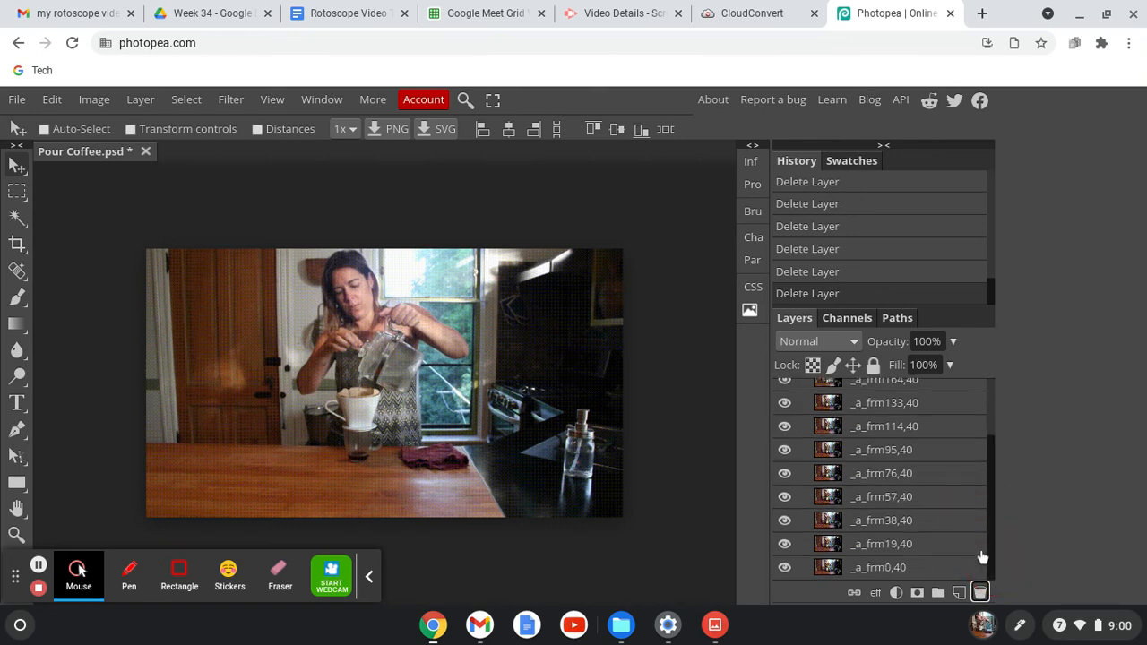
scroll(926, 506, "up", 2)
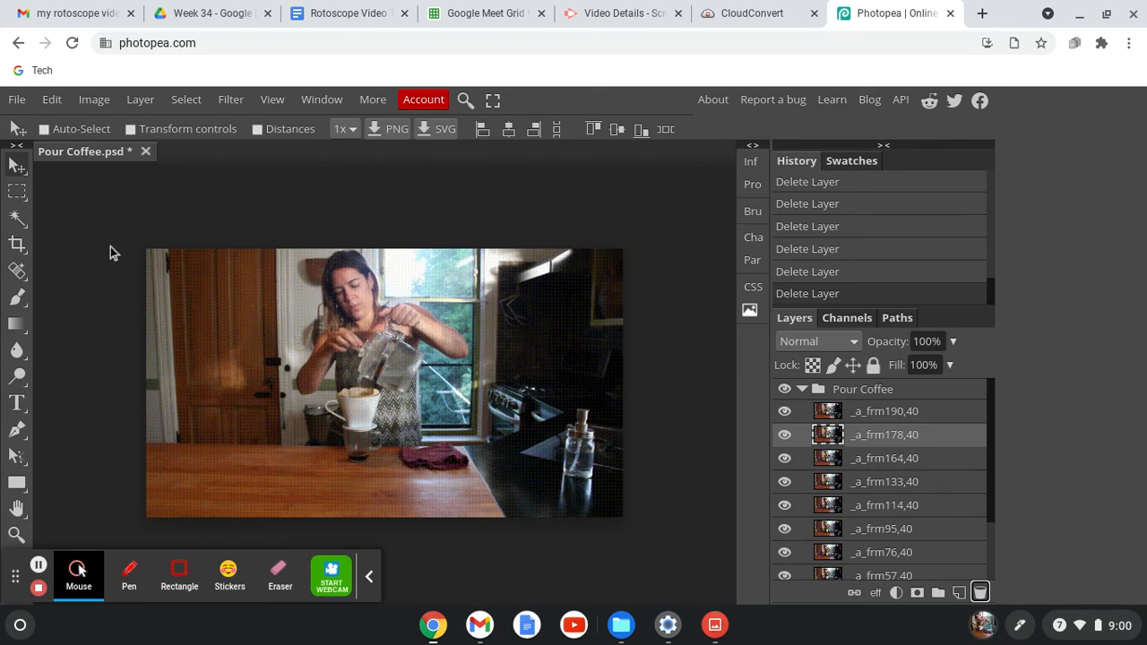
left_click(17, 101)
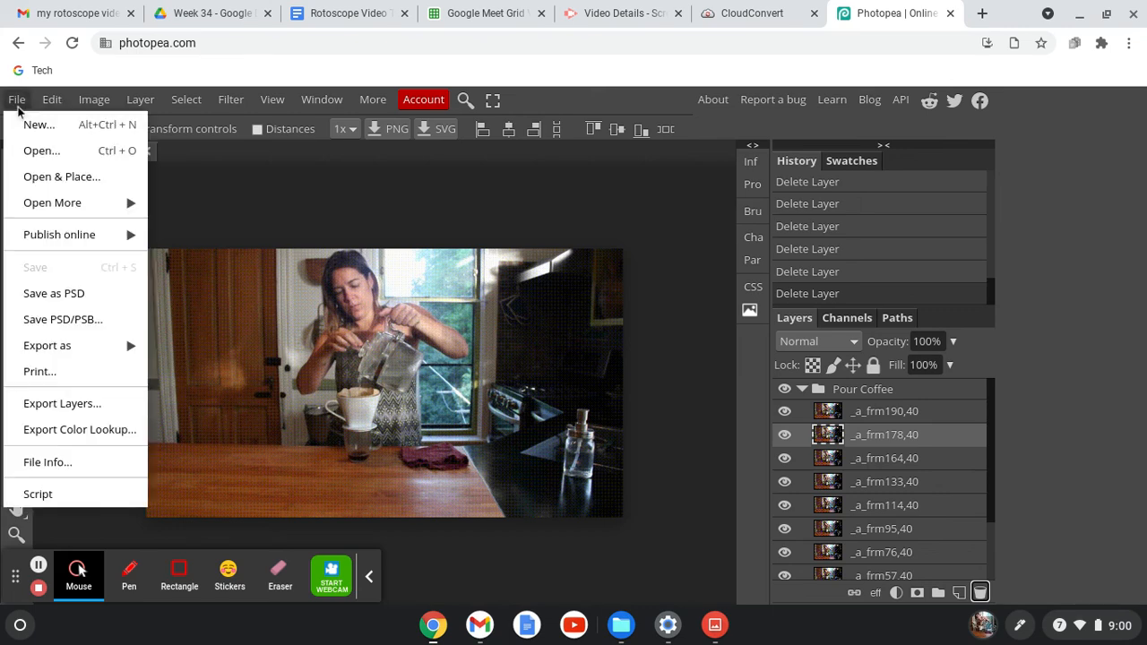
left_click(85, 299)
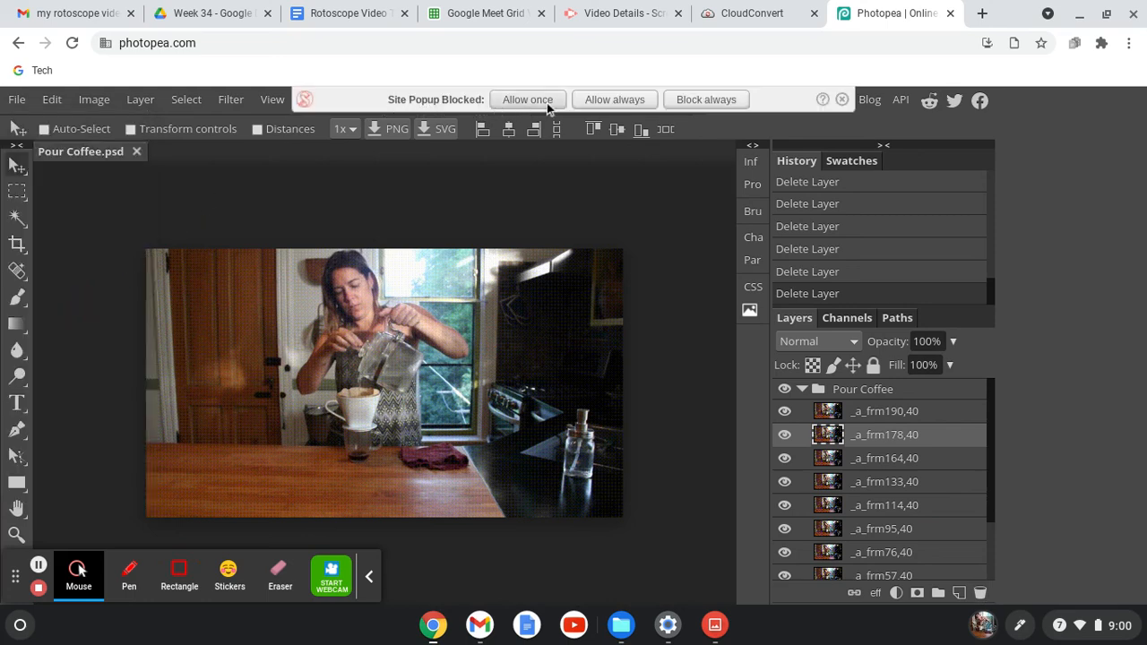
Step: Always allow the site's popups to download the PSD, and move Pour Coffee.psd from Downloads into the MMA folder in the Files app
left_click(615, 102)
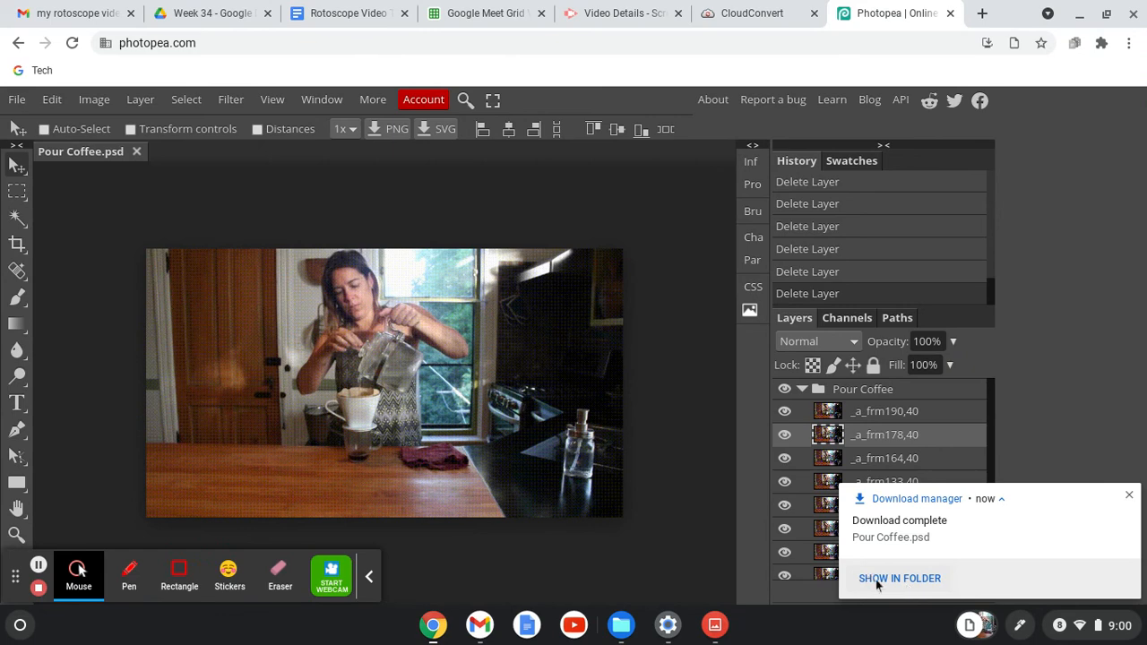
left_click(20, 625)
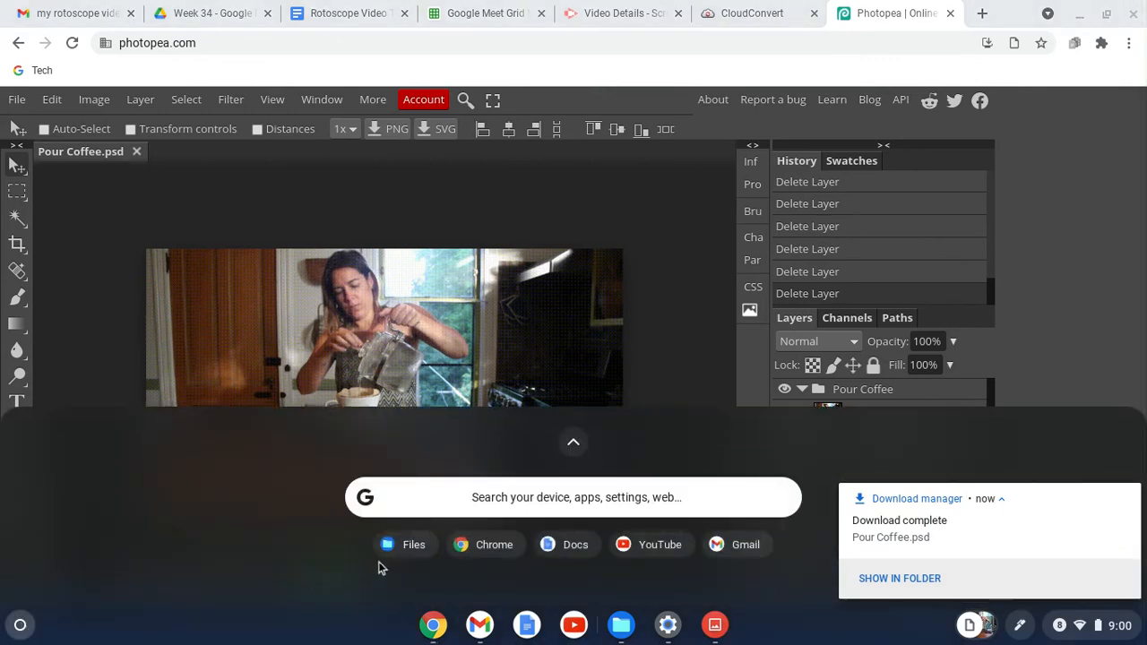
left_click(405, 544)
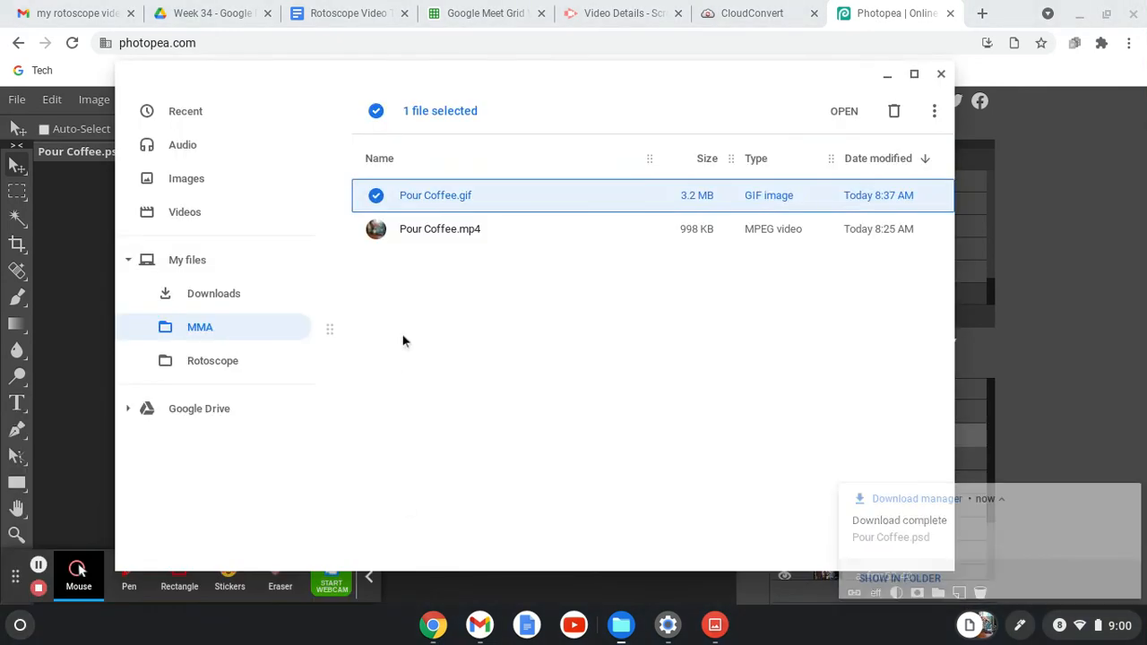
left_click(218, 296)
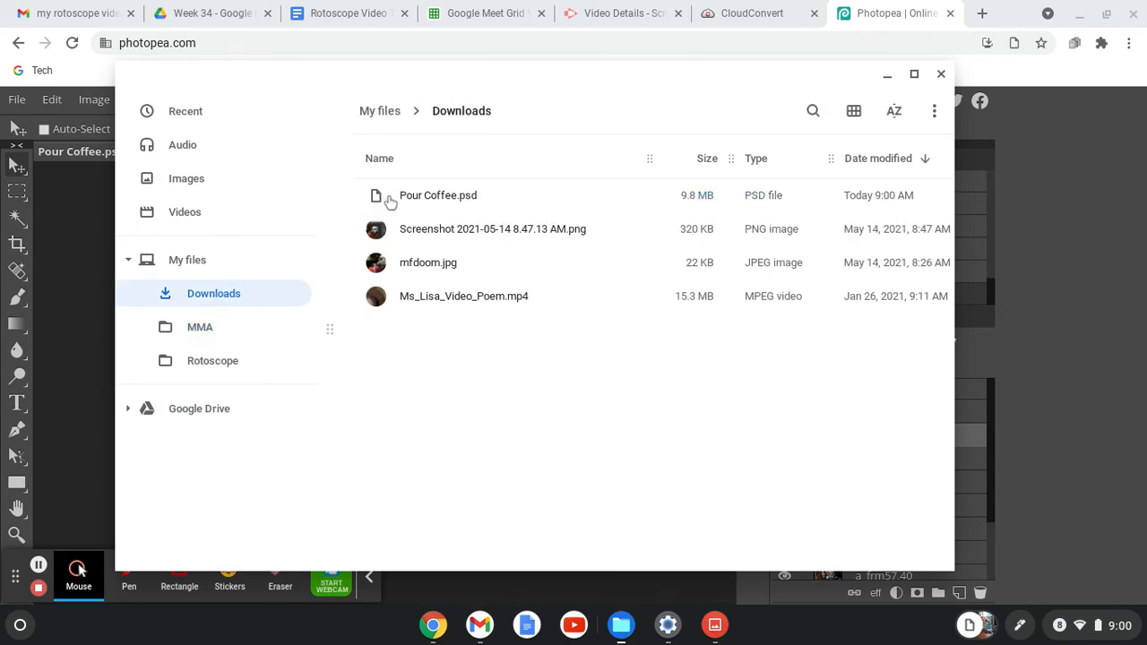
left_click_drag(407, 200, 204, 333)
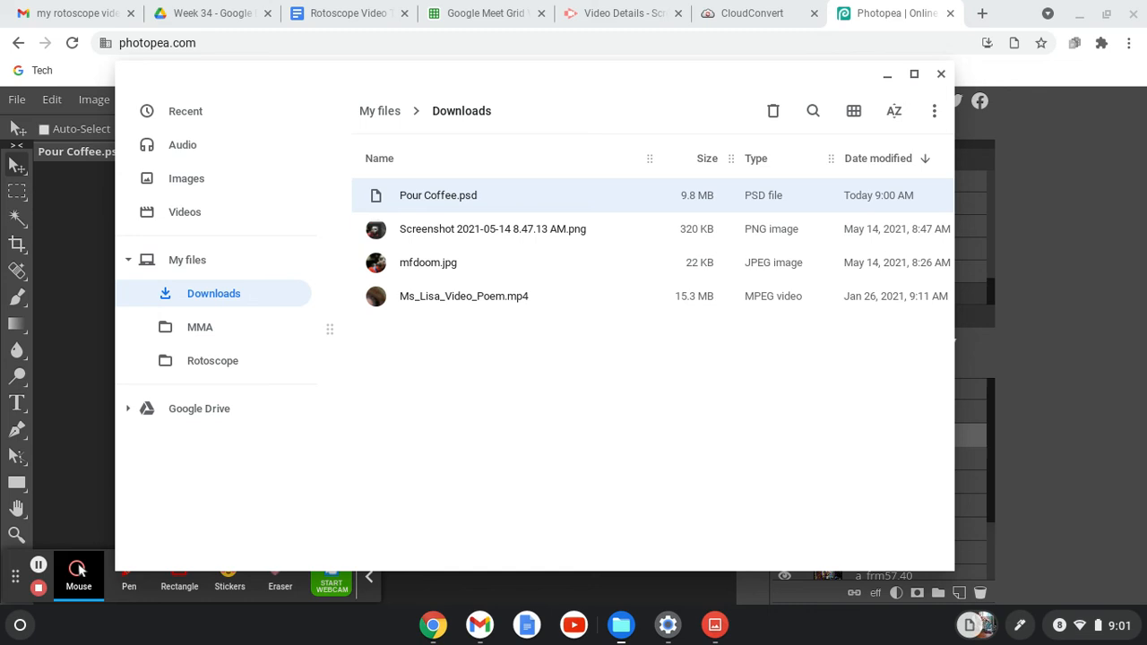
left_click(199, 329)
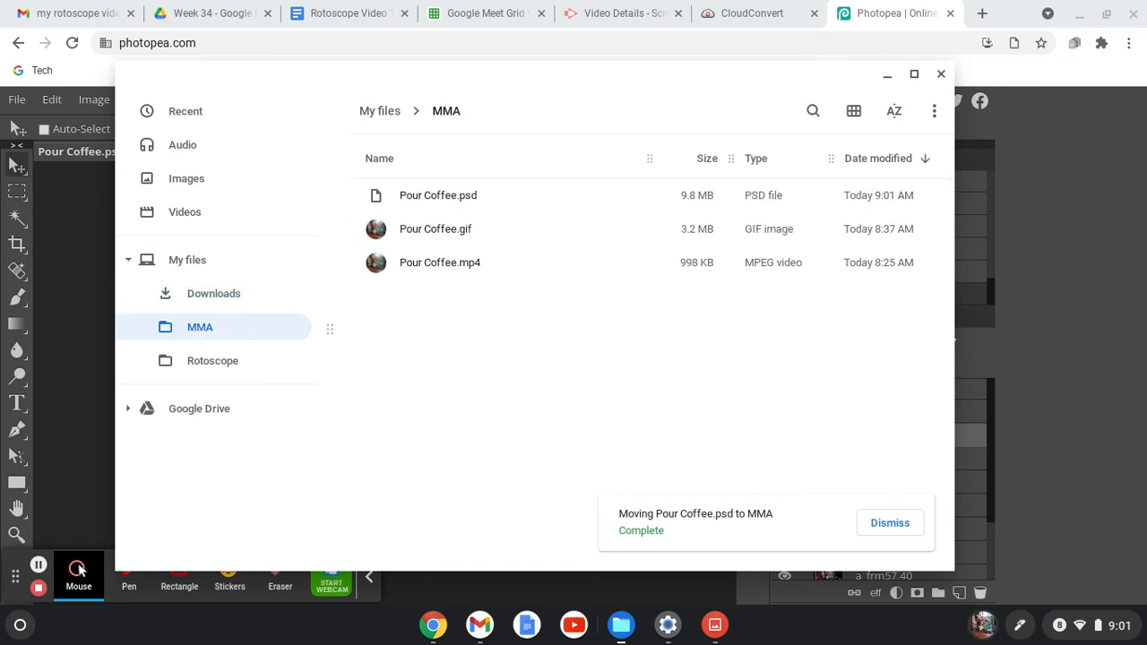